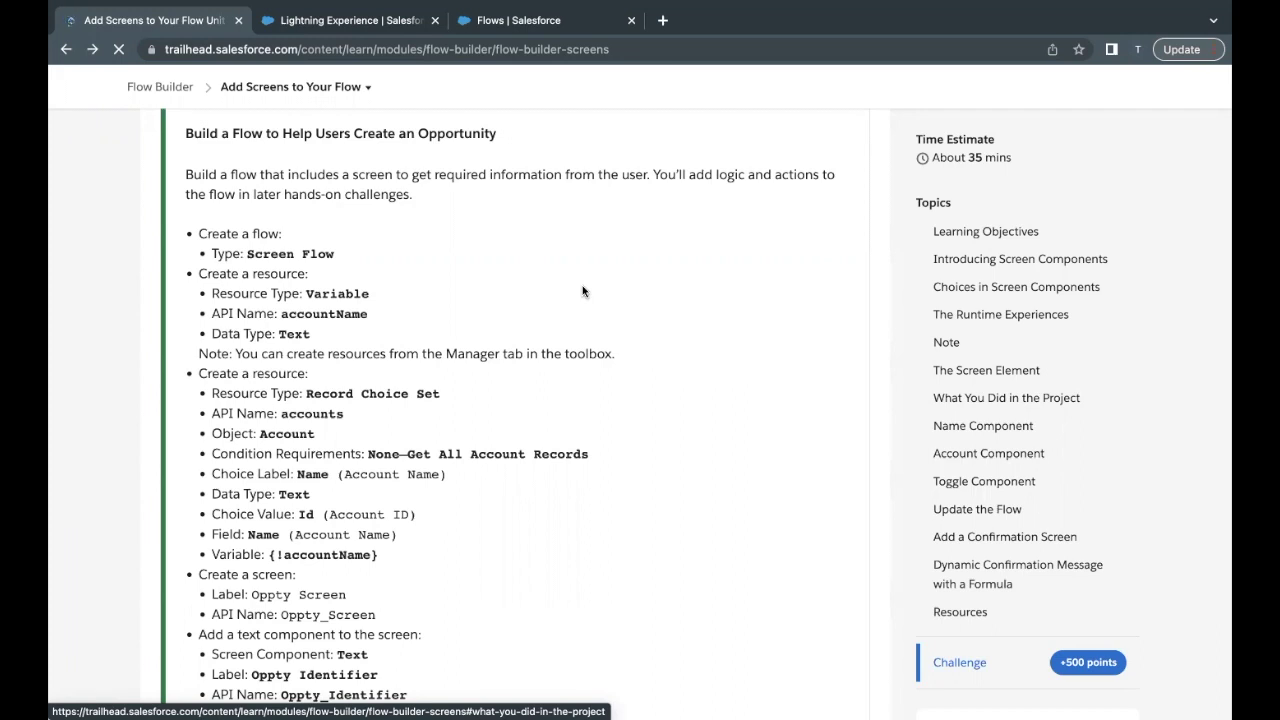
Create a new Screen Flow from the Flows page in Salesforce Setup.
left_click(350, 22)
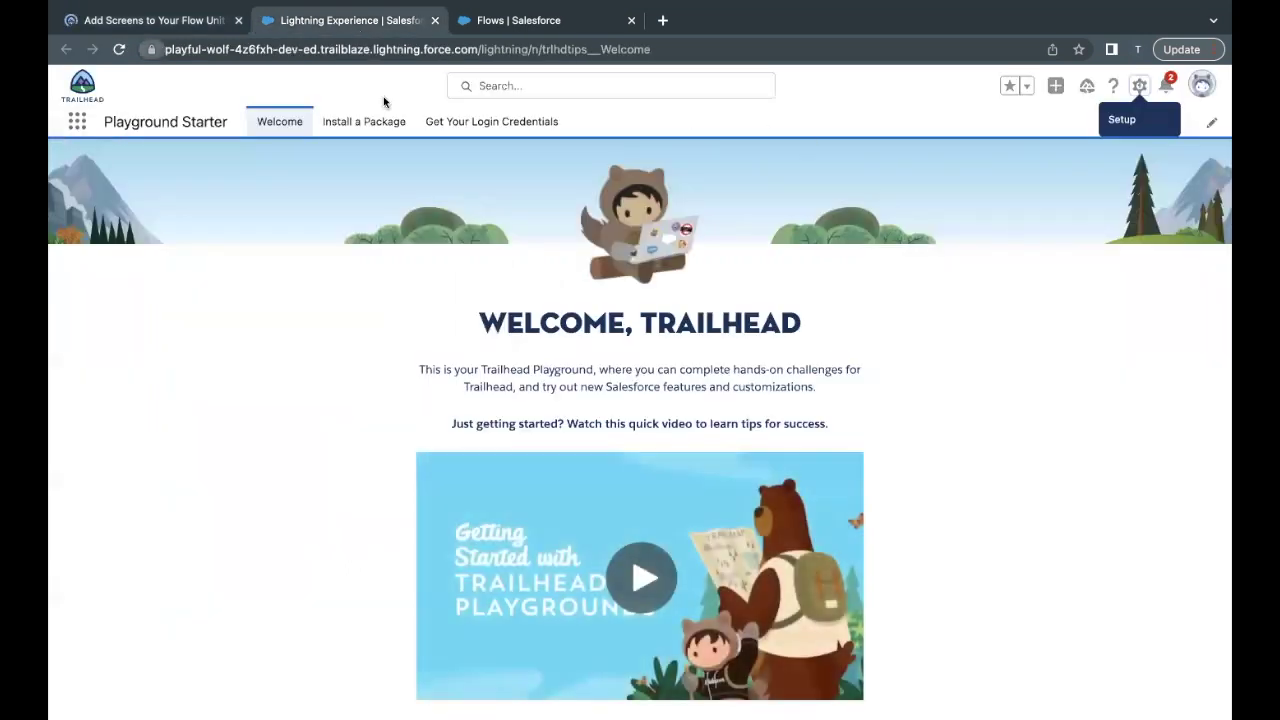
left_click(1139, 85)
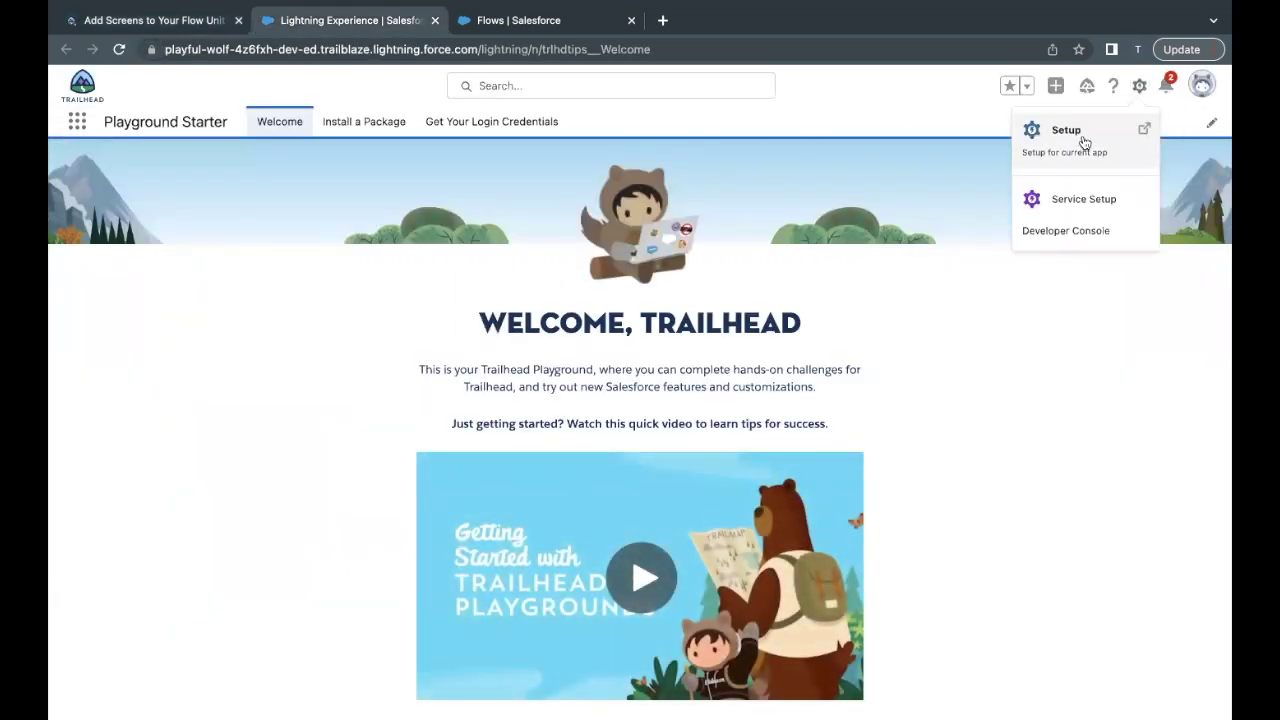
left_click(505, 22)
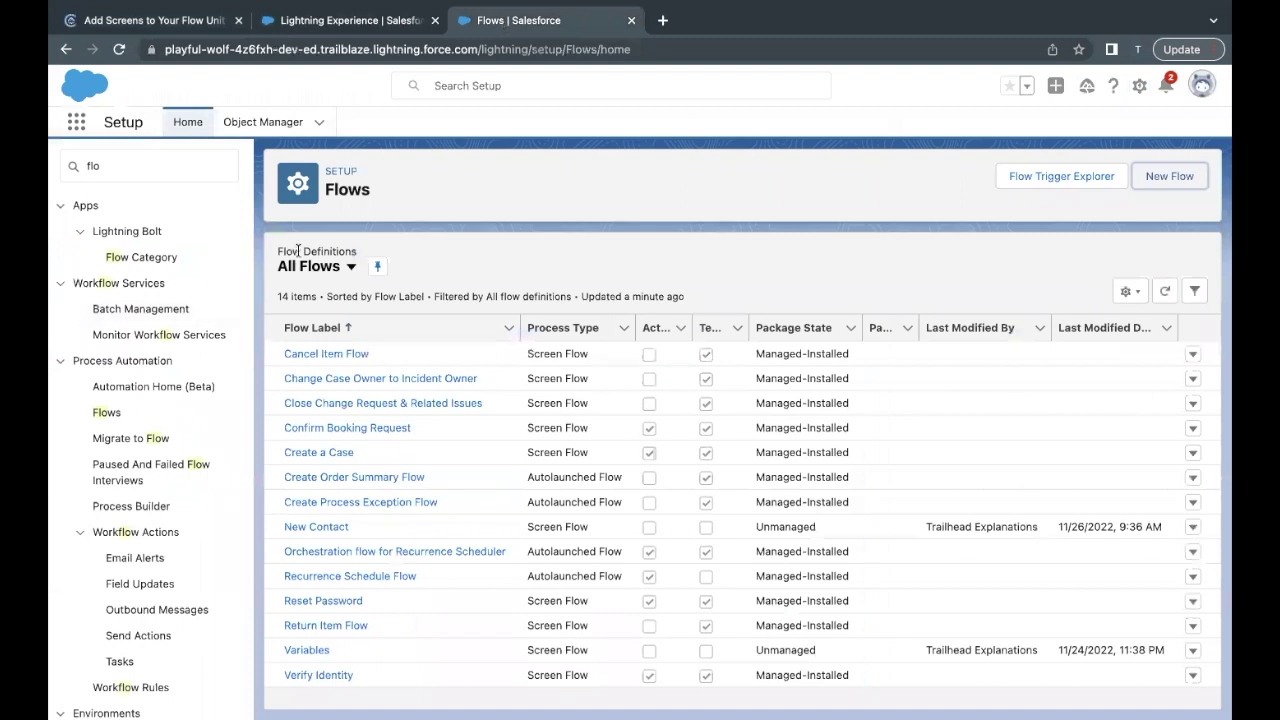
left_click(170, 160)
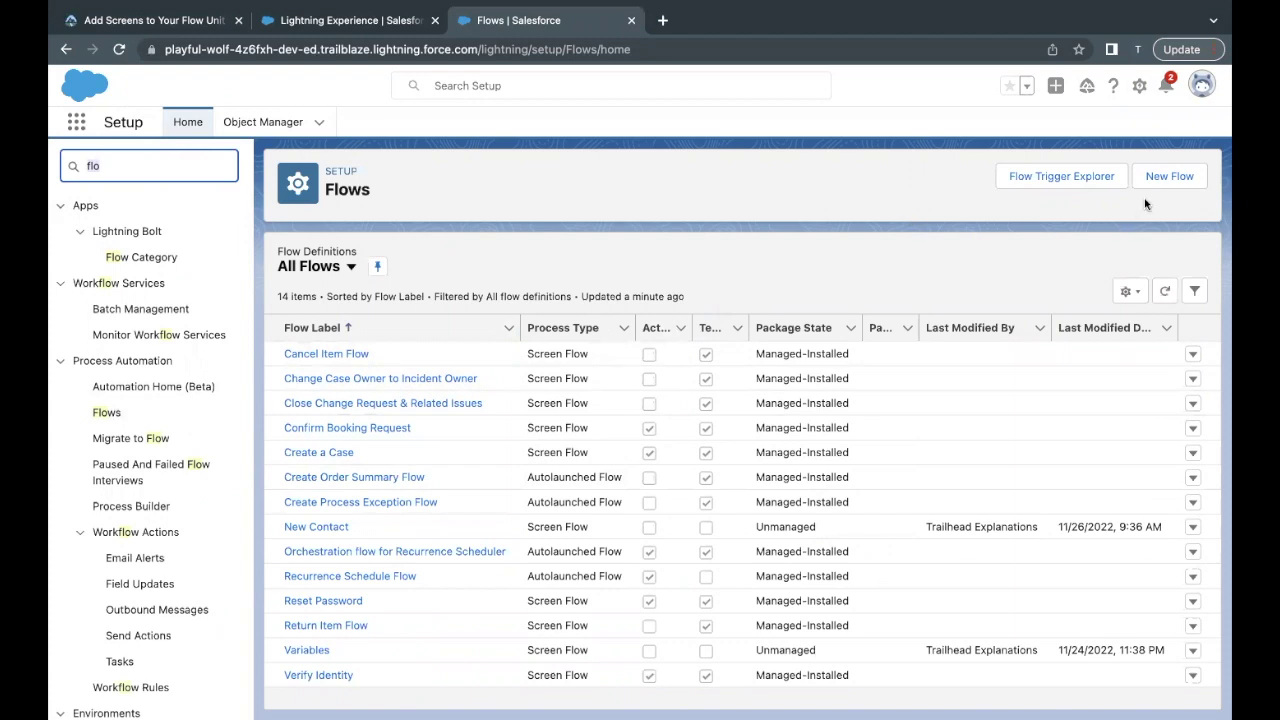
left_click(1170, 180)
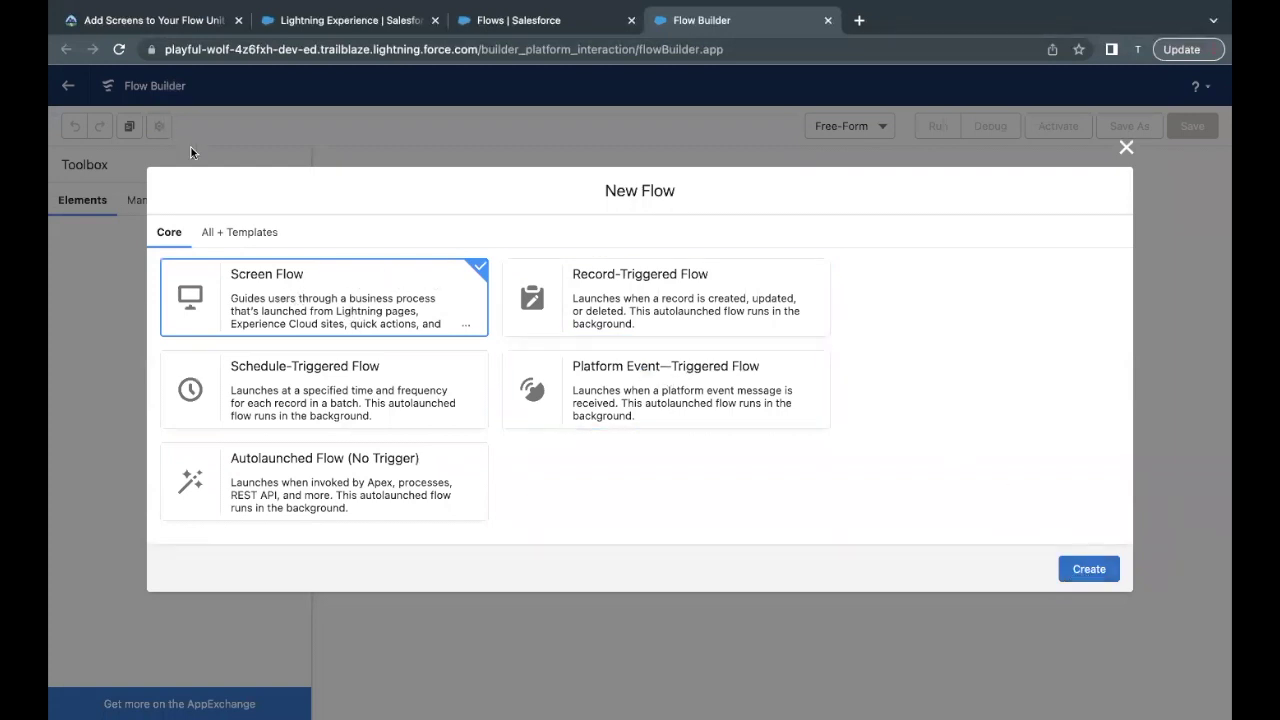
left_click(1086, 569)
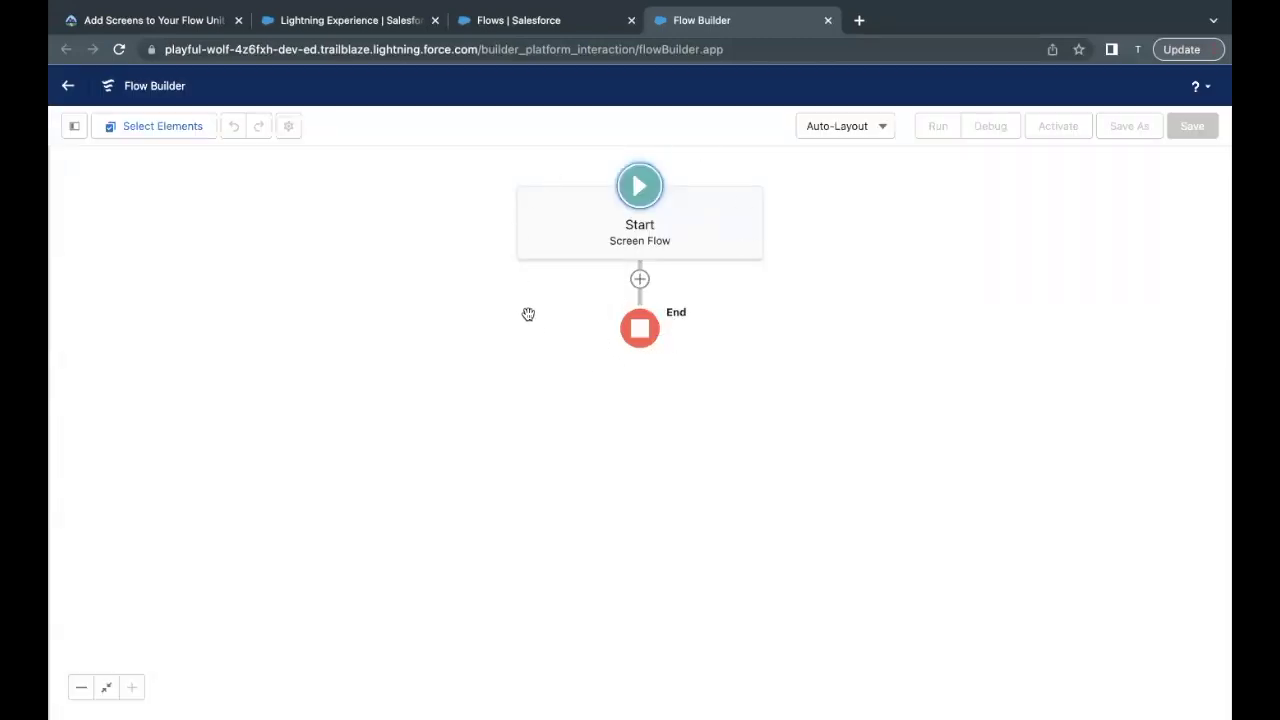
Copy the first resource's API name from the Trailhead challenge and start a new Variable resource in the flow named accountName.
left_click(179, 28)
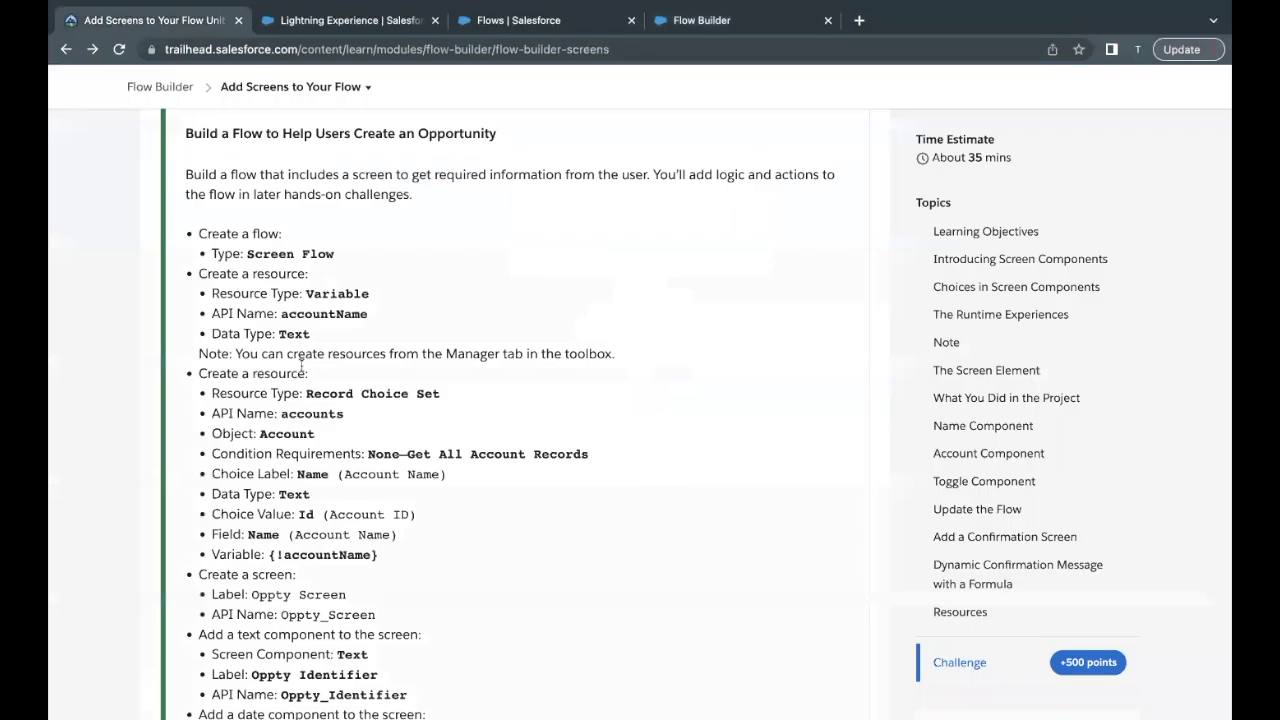
scroll(301, 367, "down", 1)
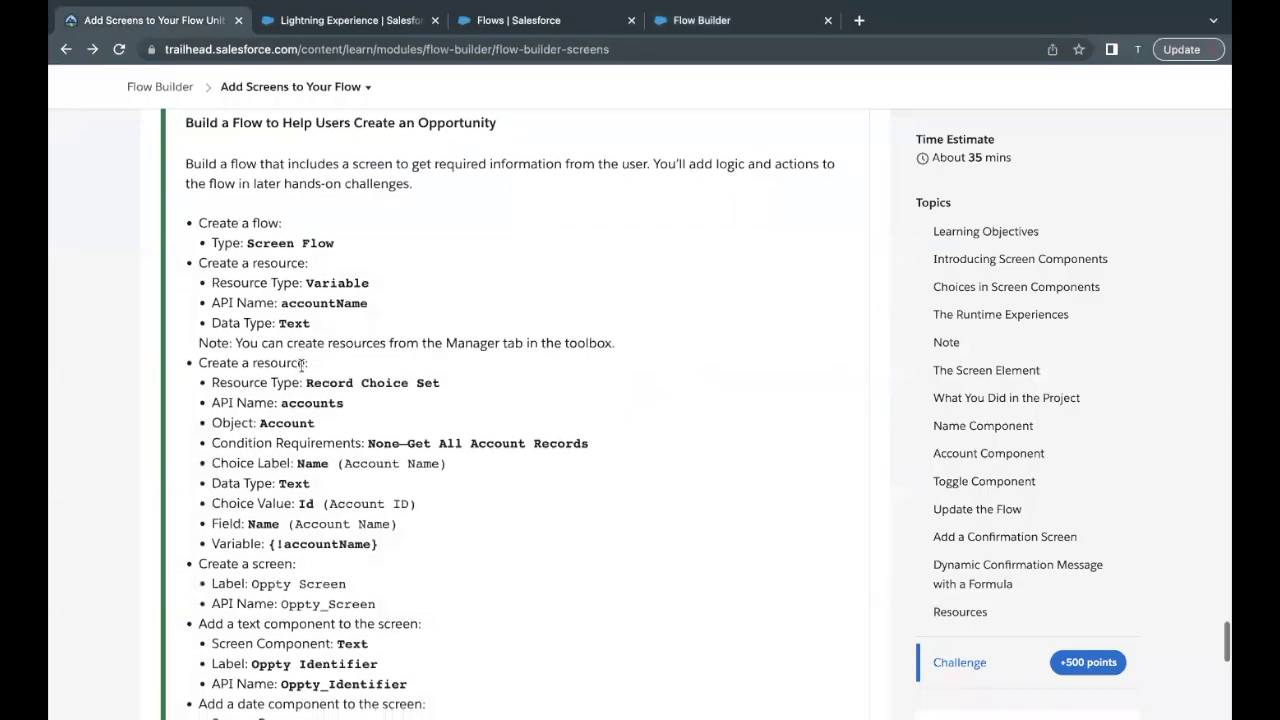
double_click(298, 308)
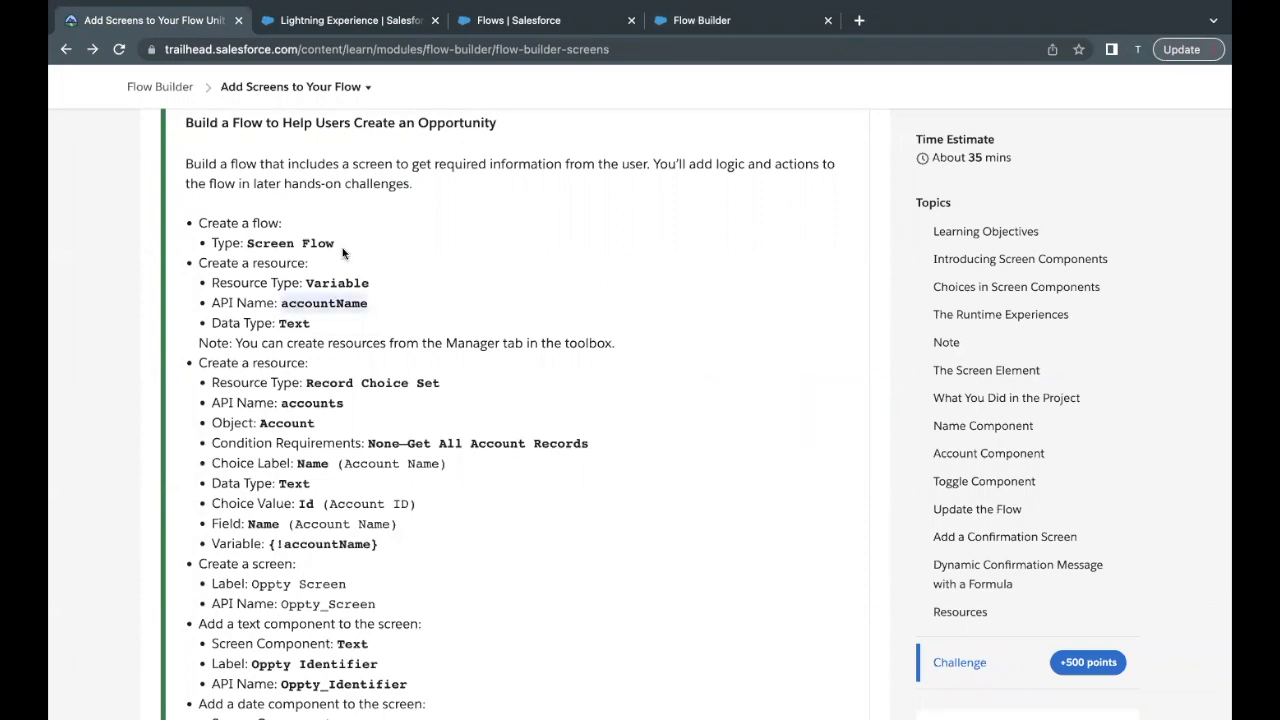
left_click(700, 20)
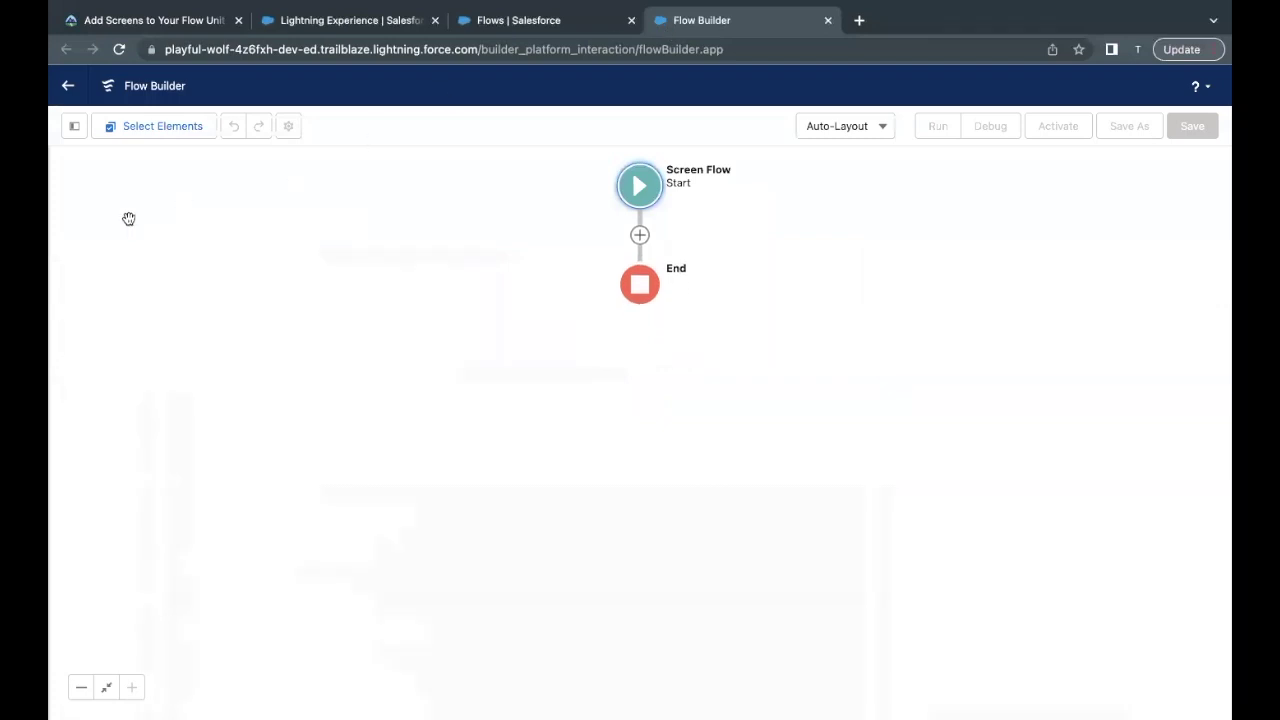
left_click(76, 131)
left_click(95, 275)
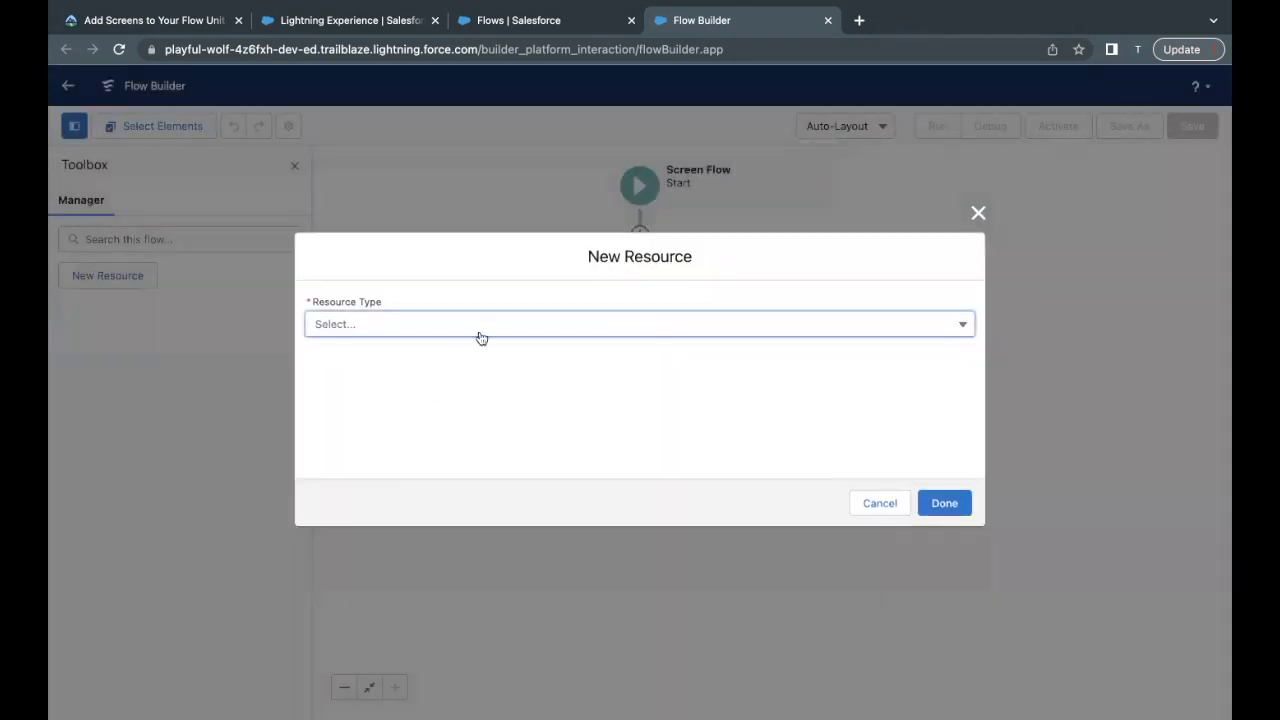
left_click(484, 331)
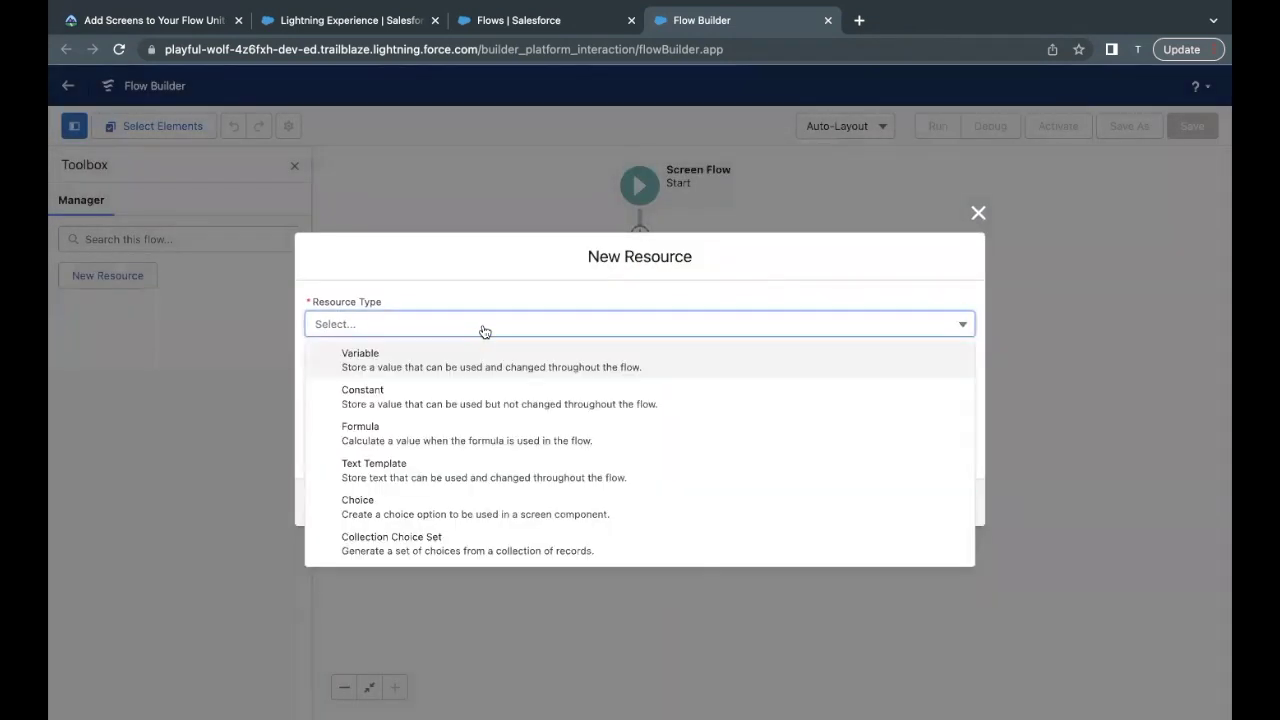
left_click(415, 356)
left_click(436, 355)
type("accountName")
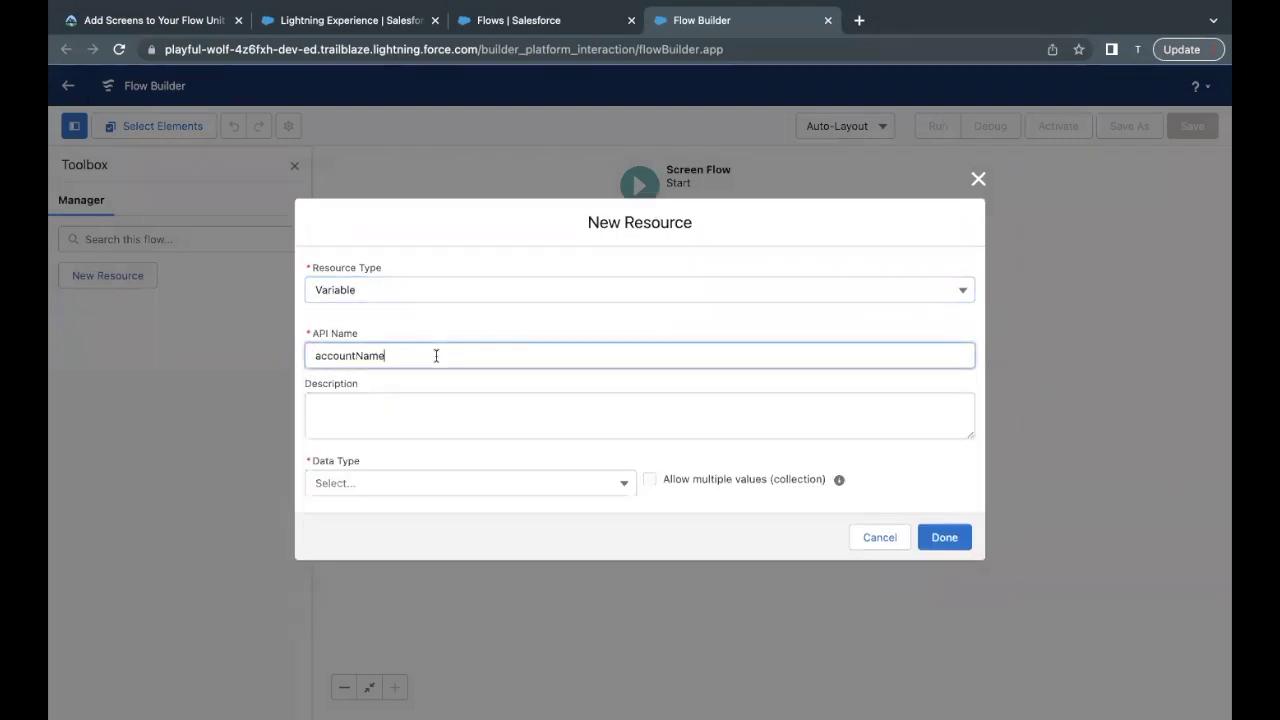
Set the accountName variable's data type to Text as the Trailhead challenge specifies, and save the resource.
left_click(351, 483)
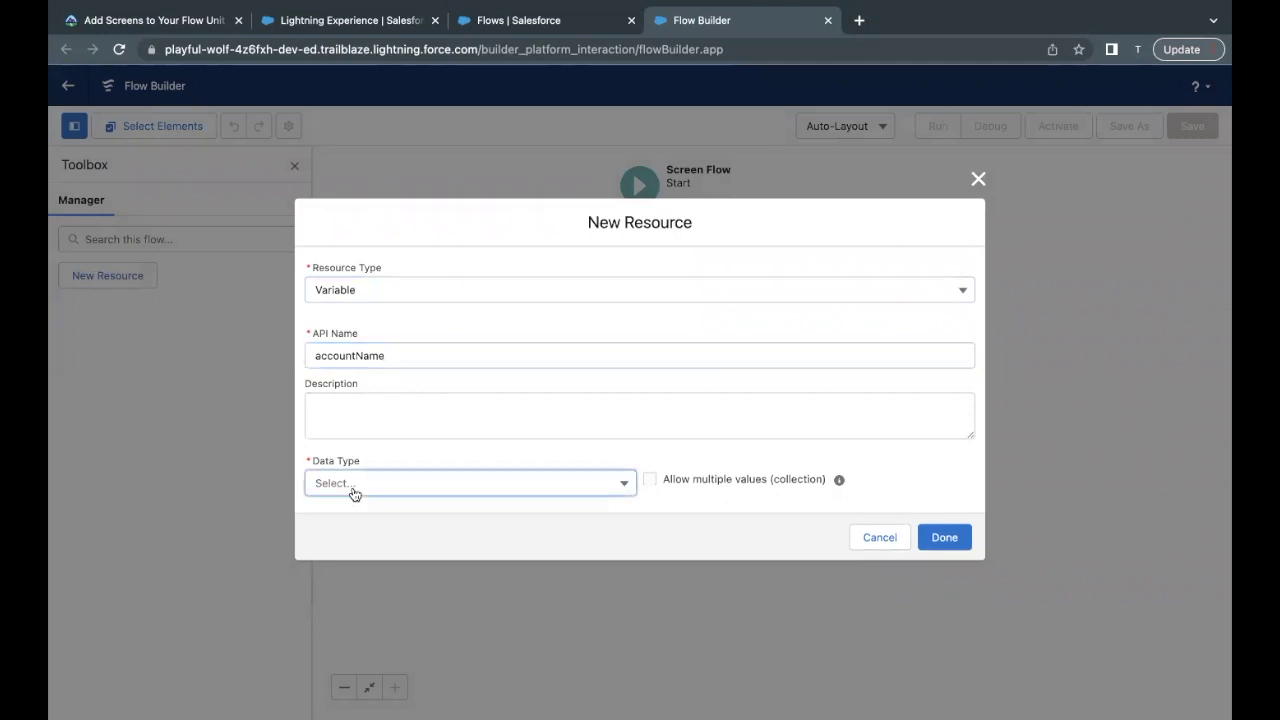
left_click(380, 268)
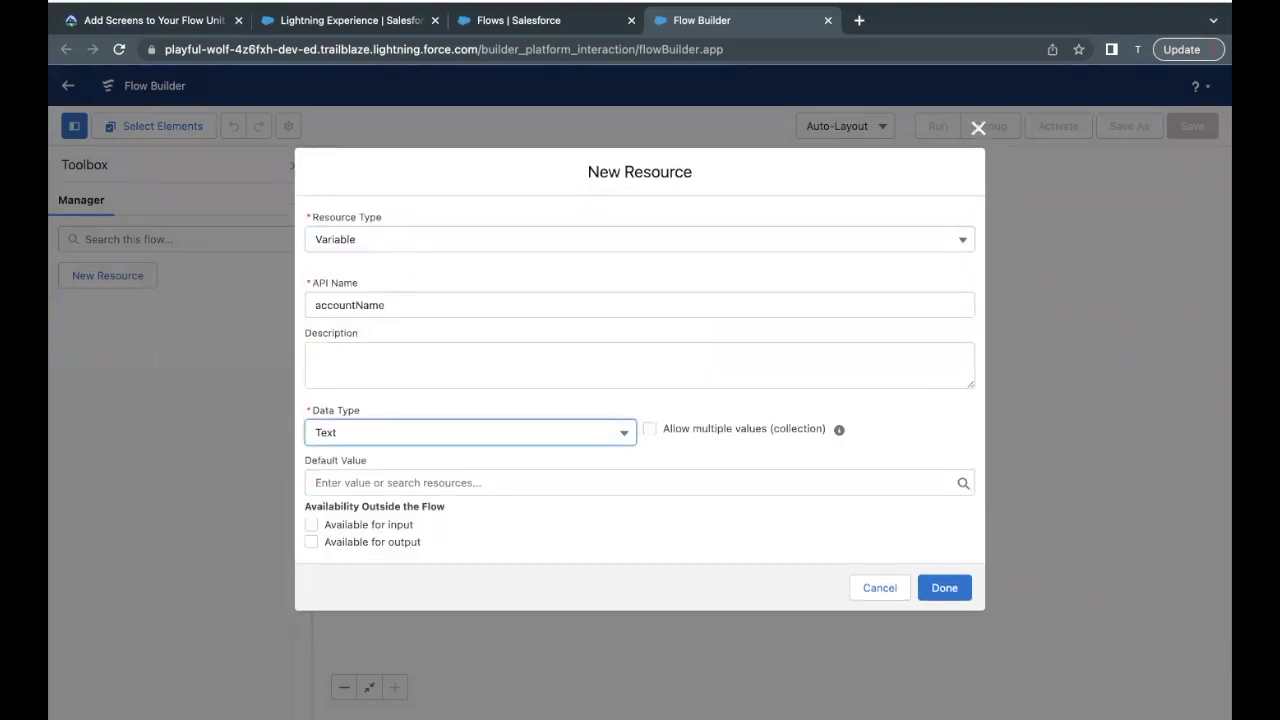
left_click(127, 22)
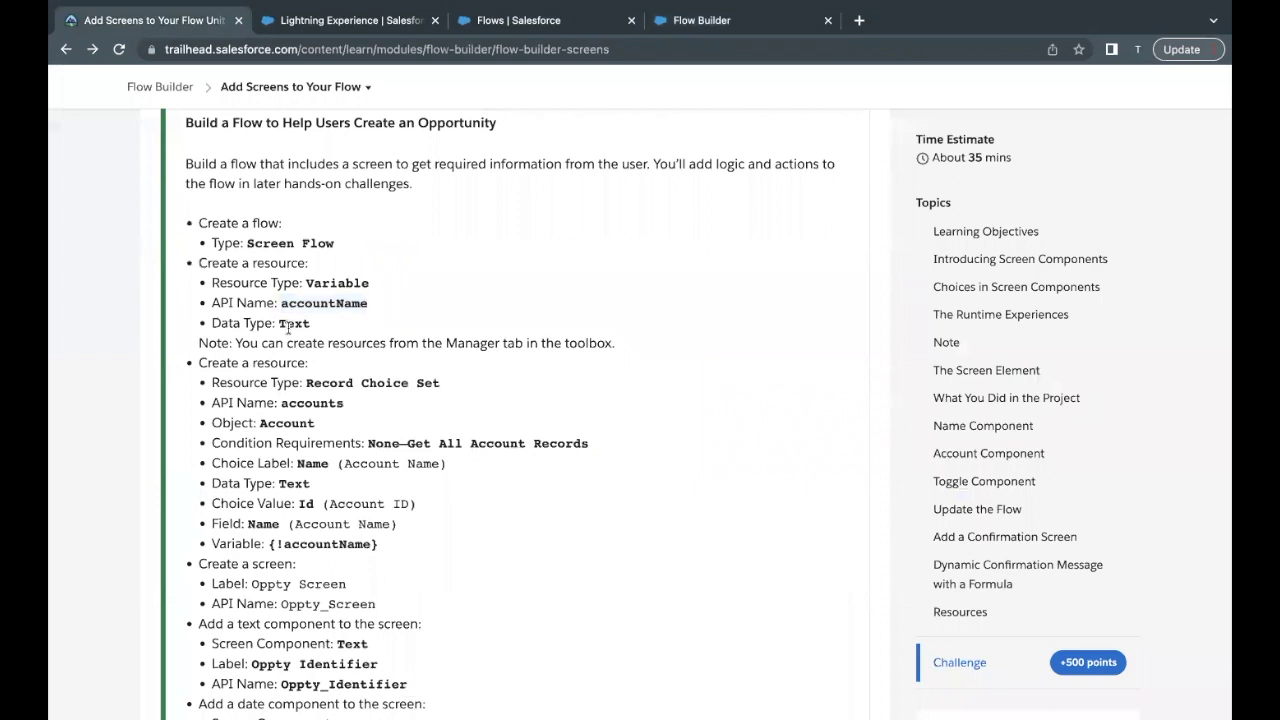
left_click(733, 24)
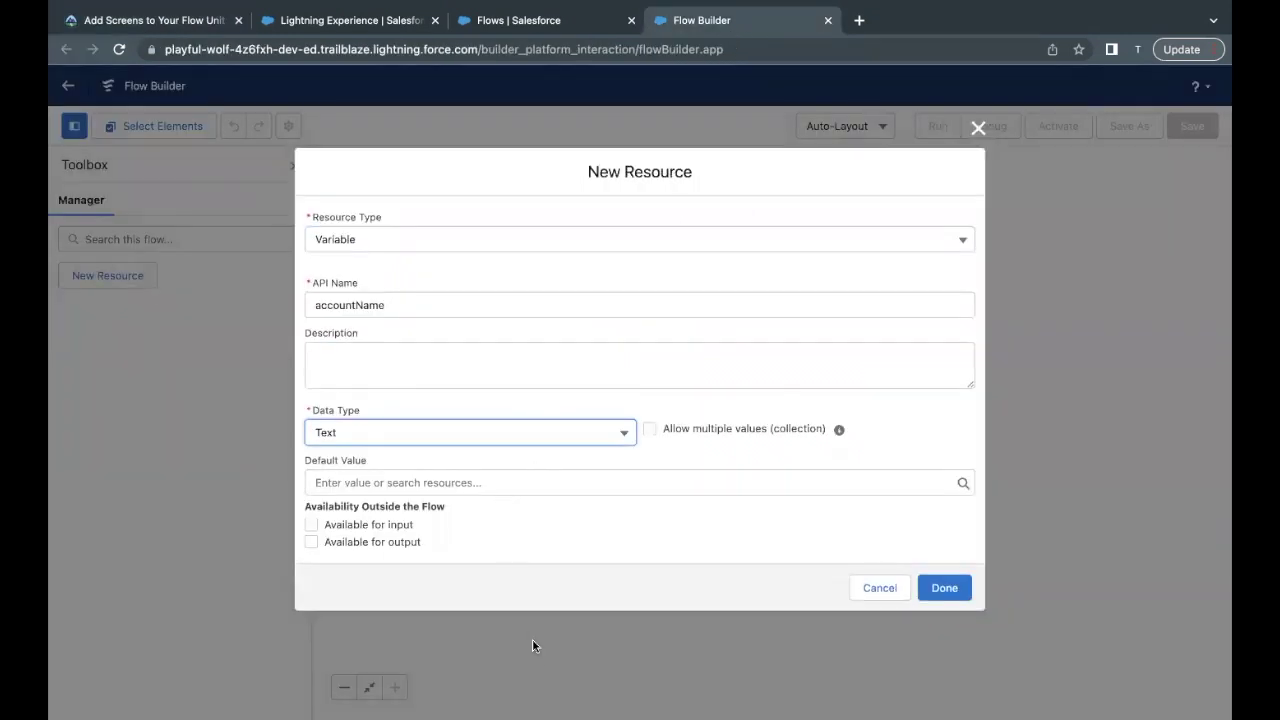
left_click(944, 587)
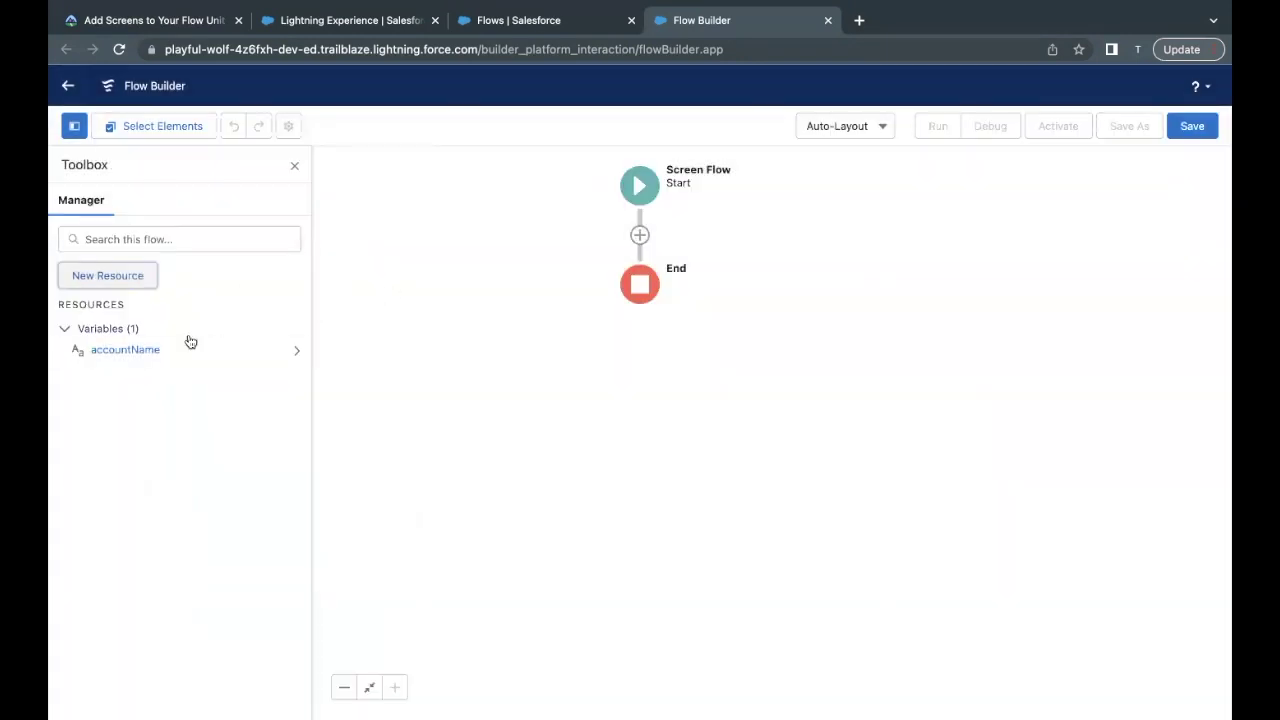
Copy the second resource's API name from the Trailhead challenge and start a new Record Choice Set resource named accounts.
left_click(160, 20)
scroll(218, 341, "down", 2)
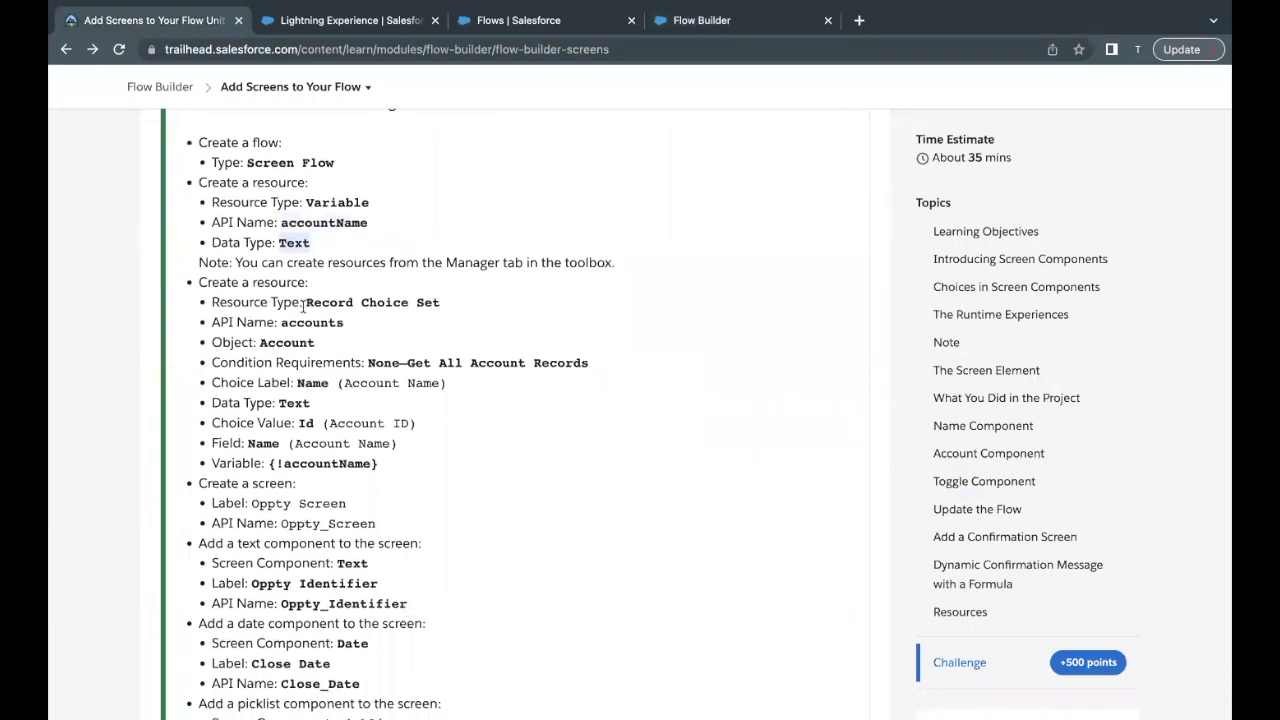
double_click(300, 322)
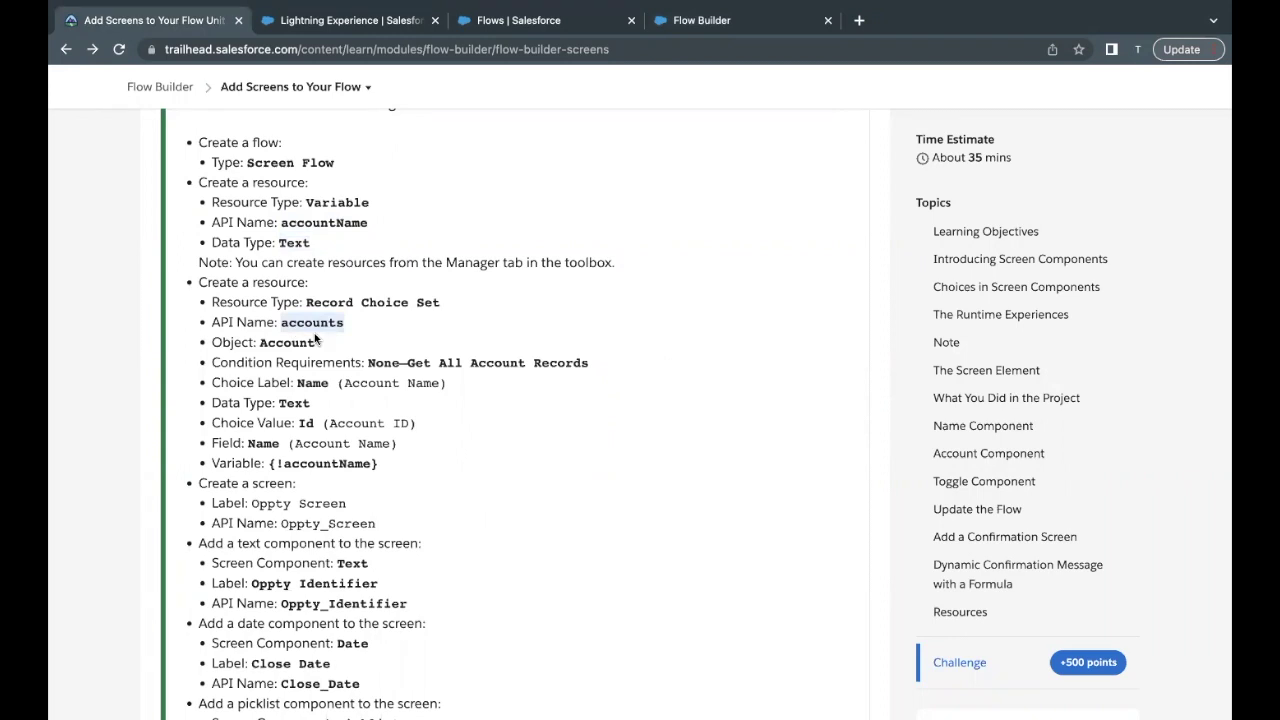
left_click(700, 20)
left_click(105, 277)
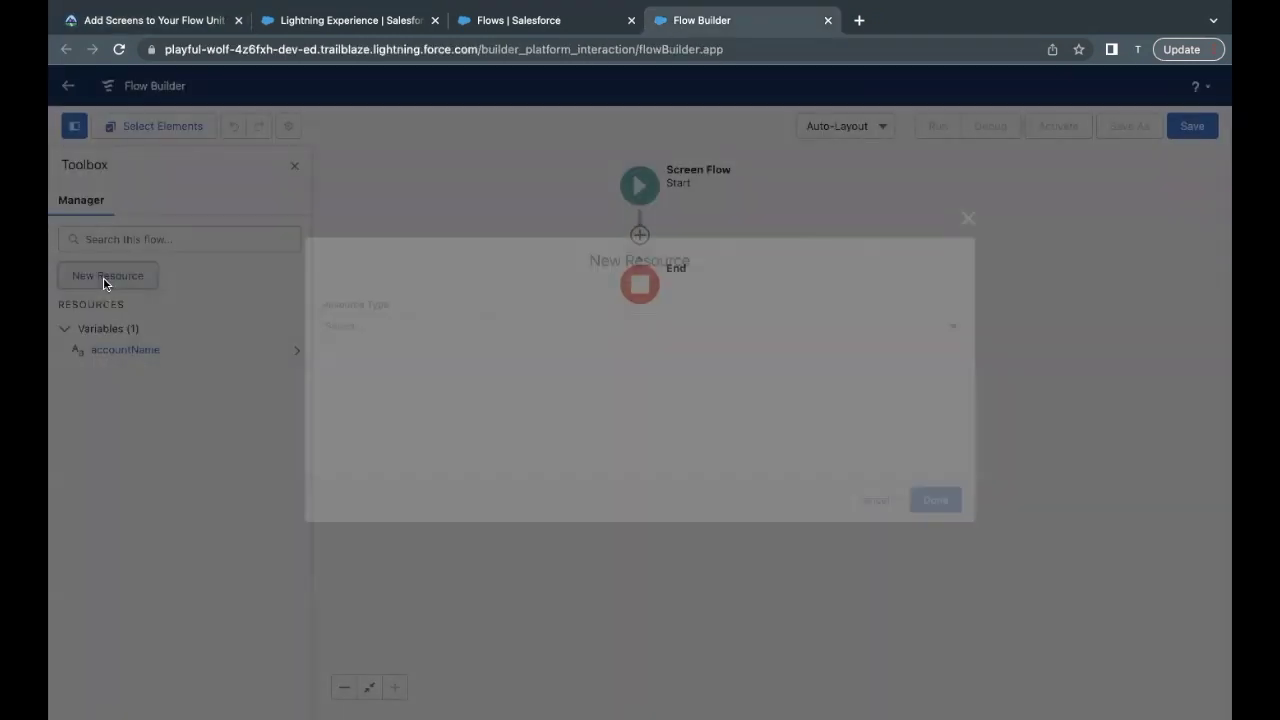
left_click(408, 324)
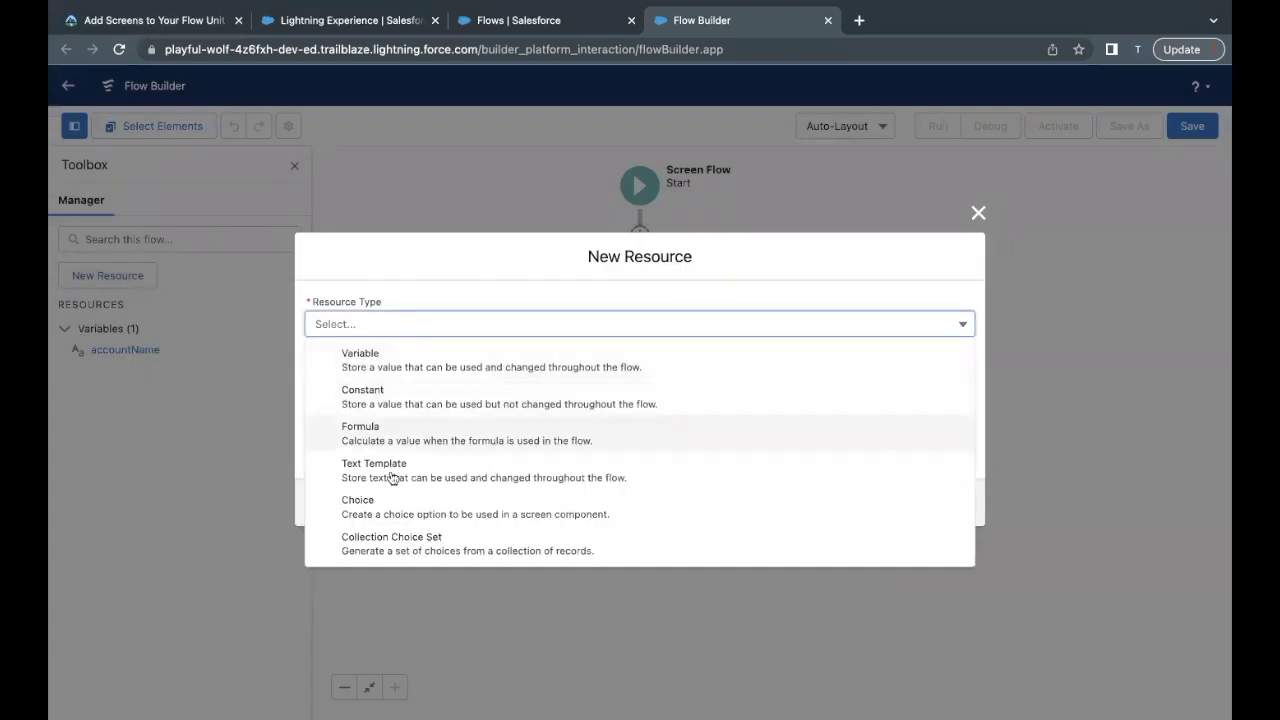
scroll(390, 486, "down", 3)
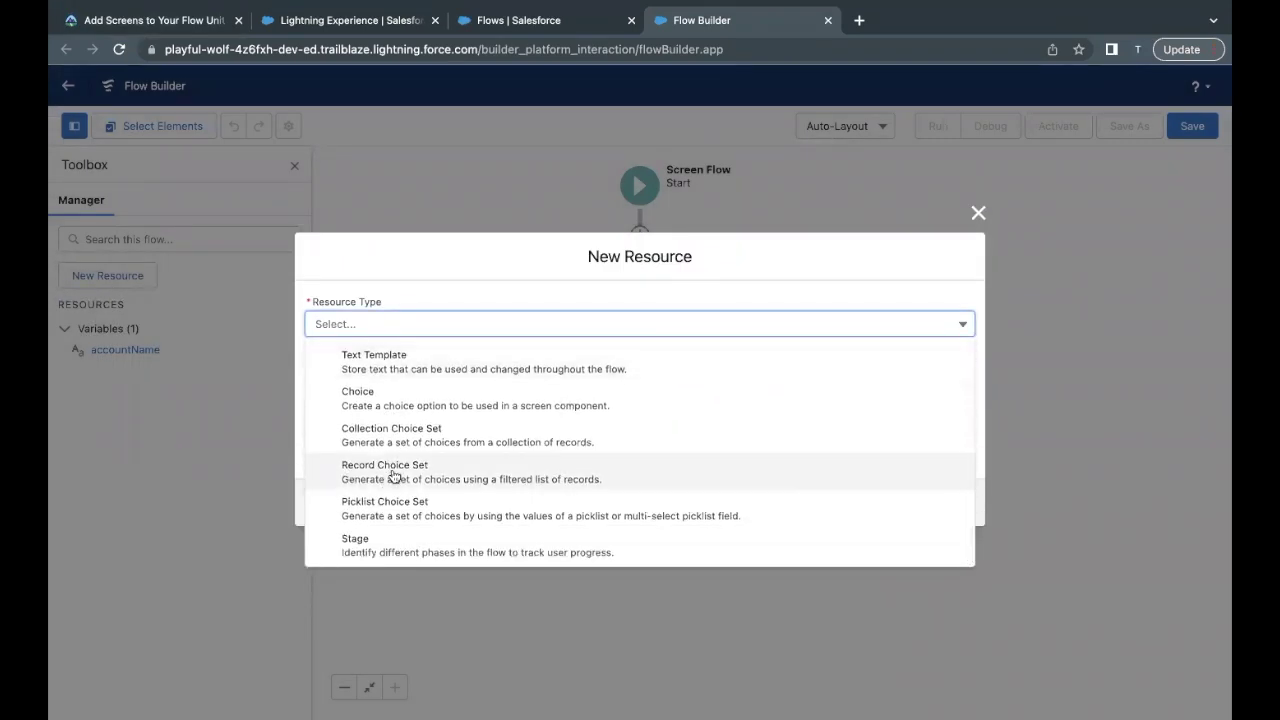
left_click(387, 476)
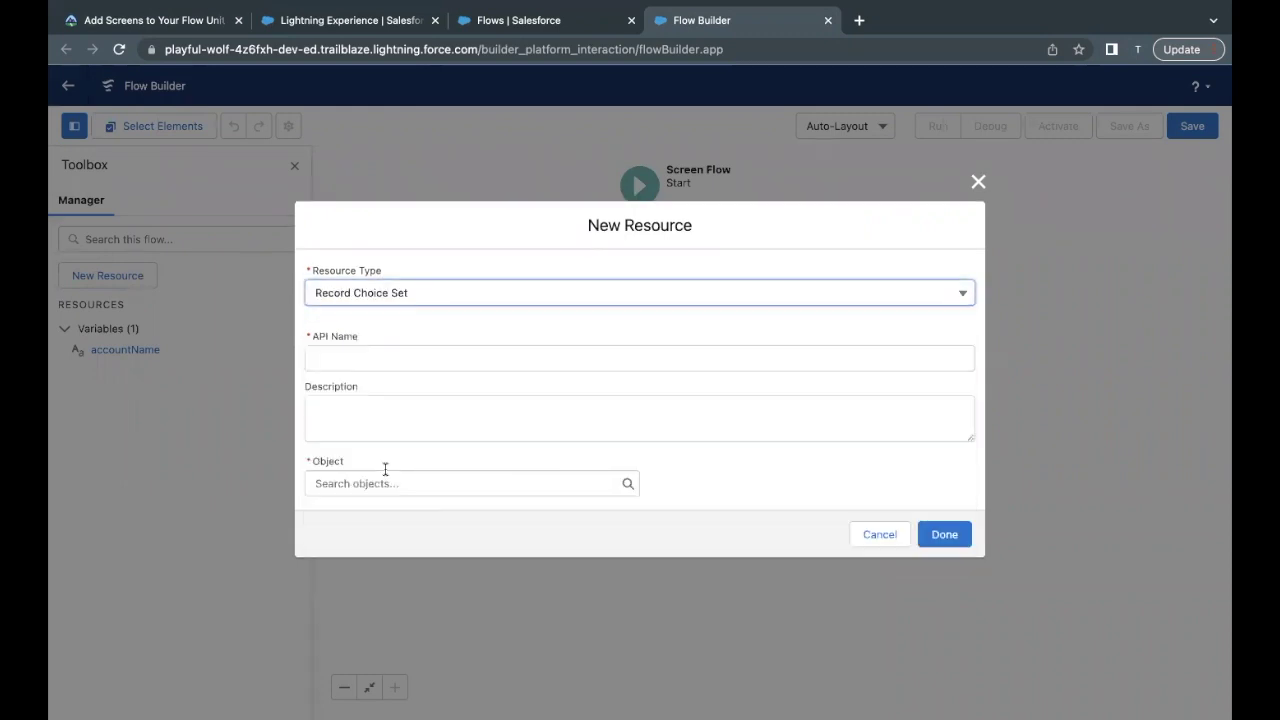
left_click(437, 362)
type("accounts")
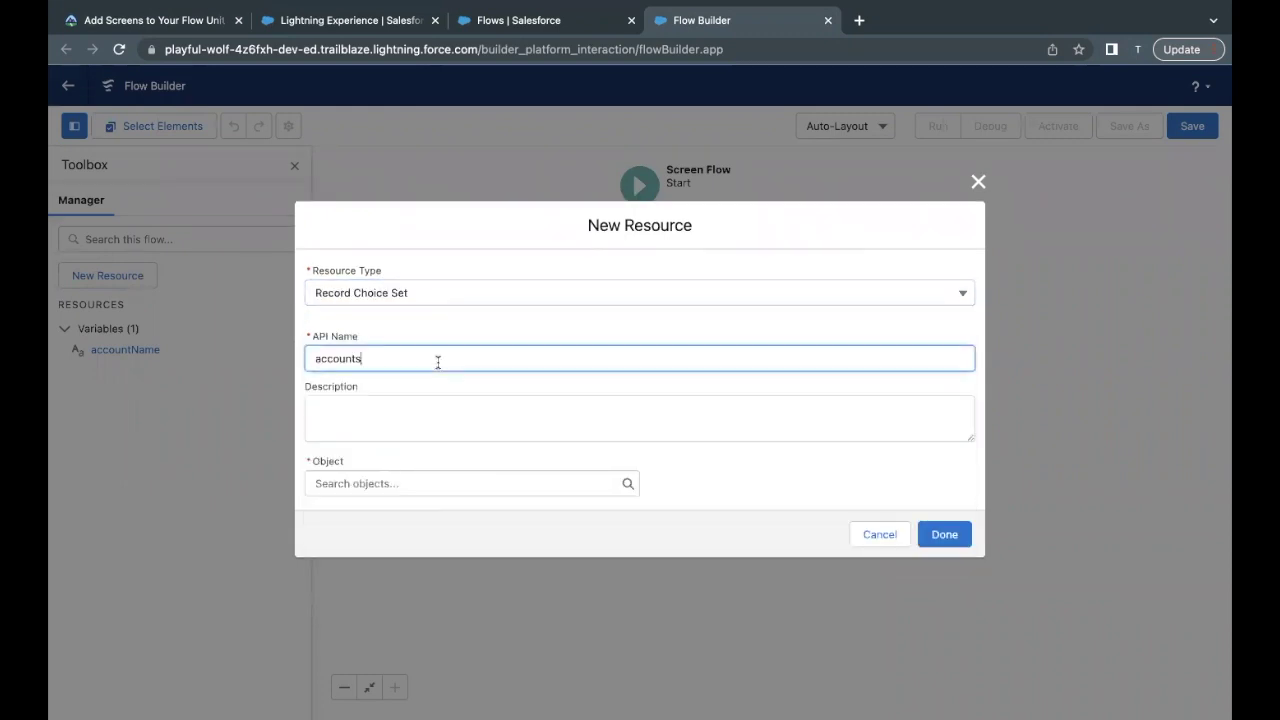
Set the choice set's object to Account and its condition requirements to None—Get All Account Records.
left_click(418, 484)
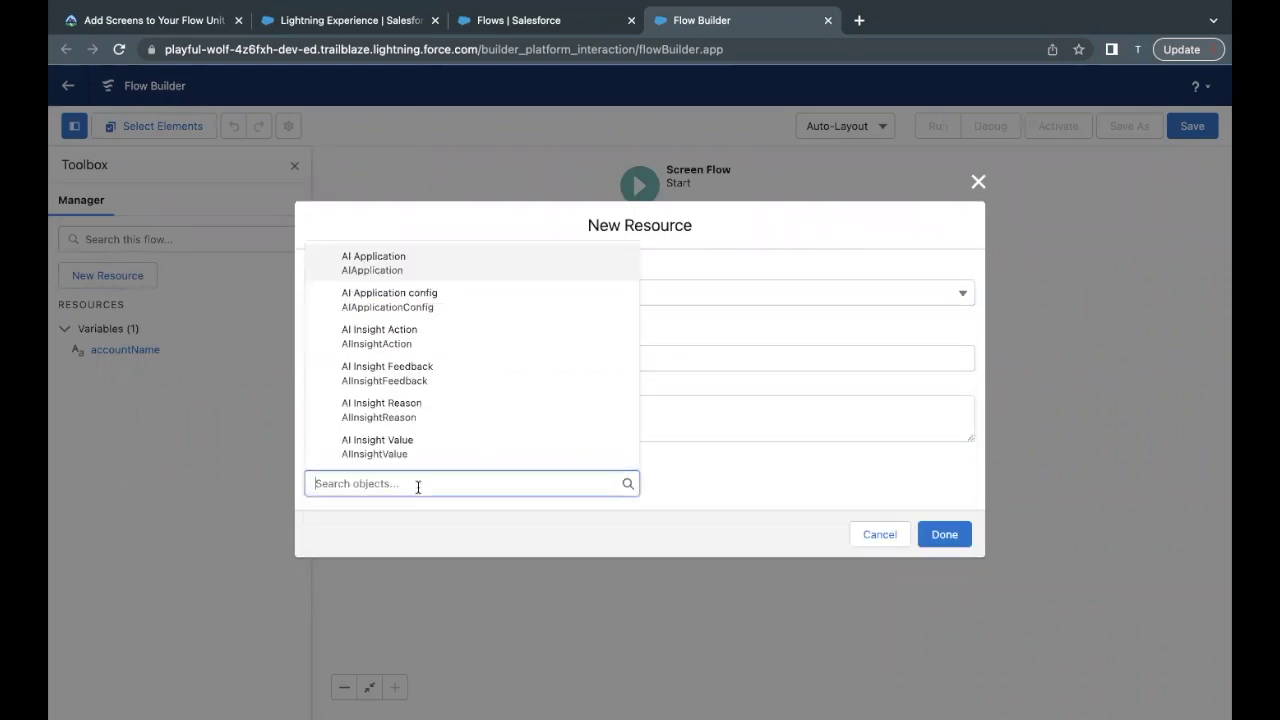
type("Accou")
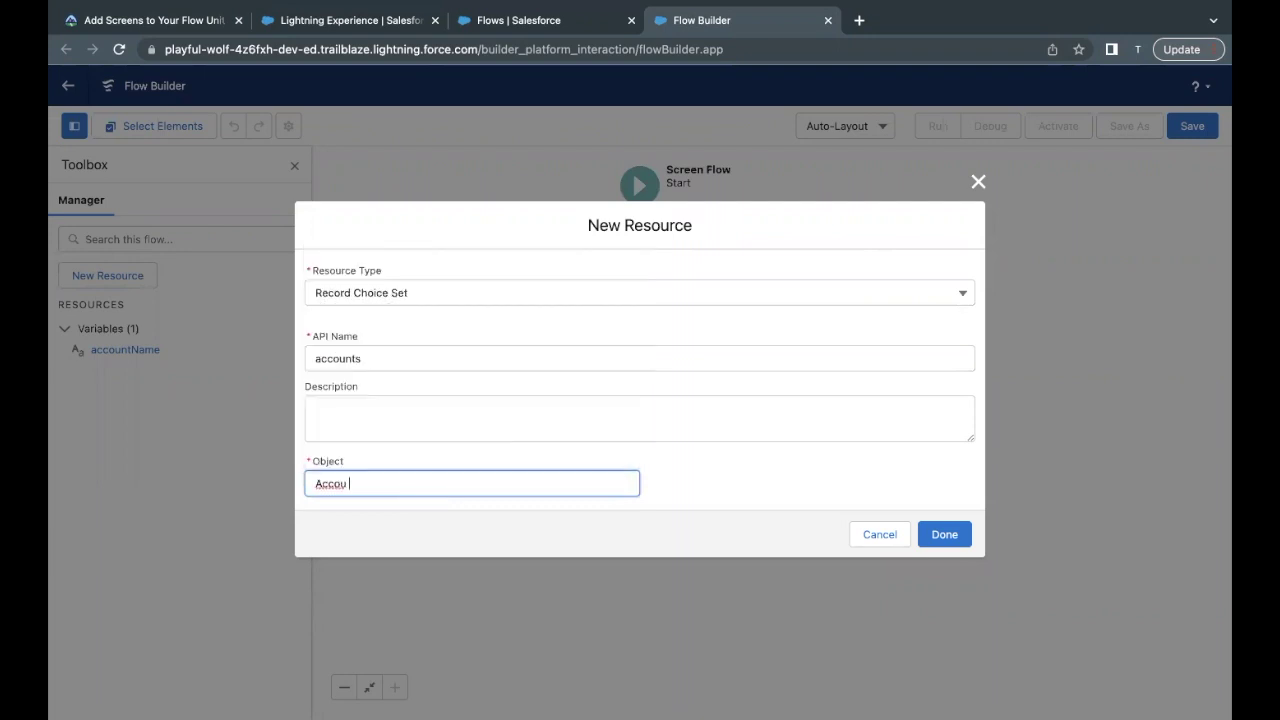
type("nt")
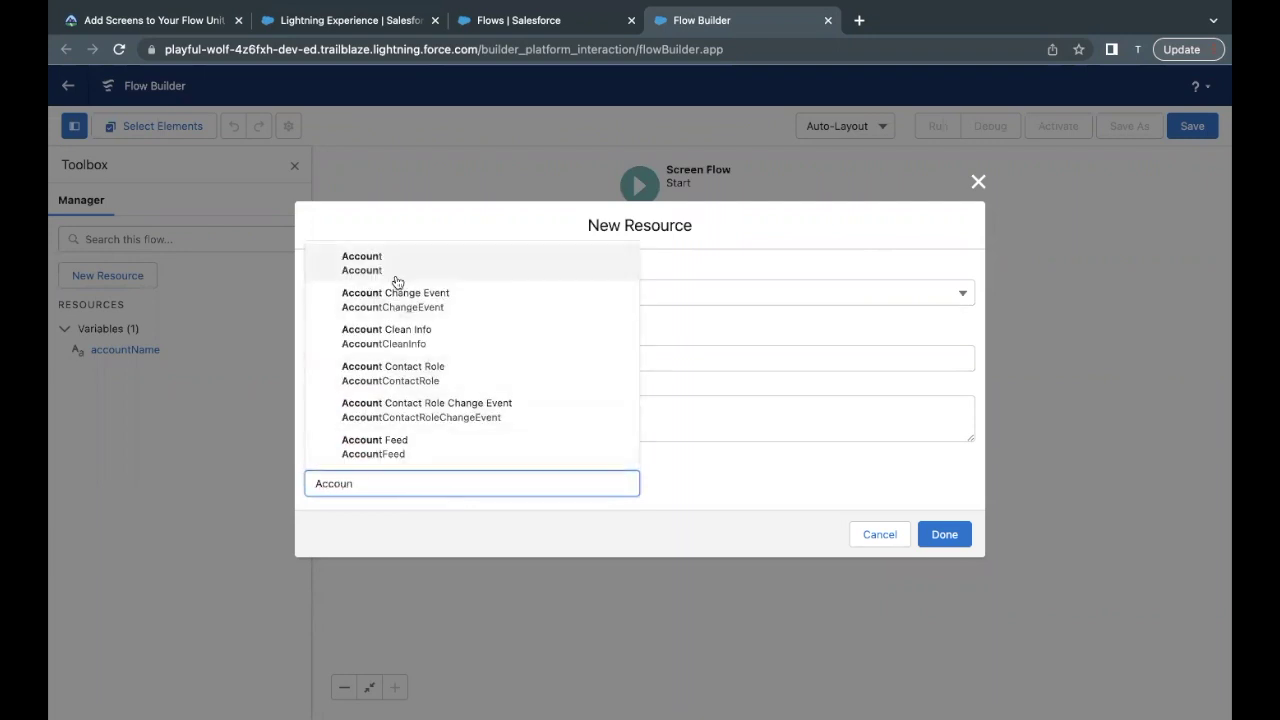
left_click(406, 266)
scroll(395, 458, "down", 3)
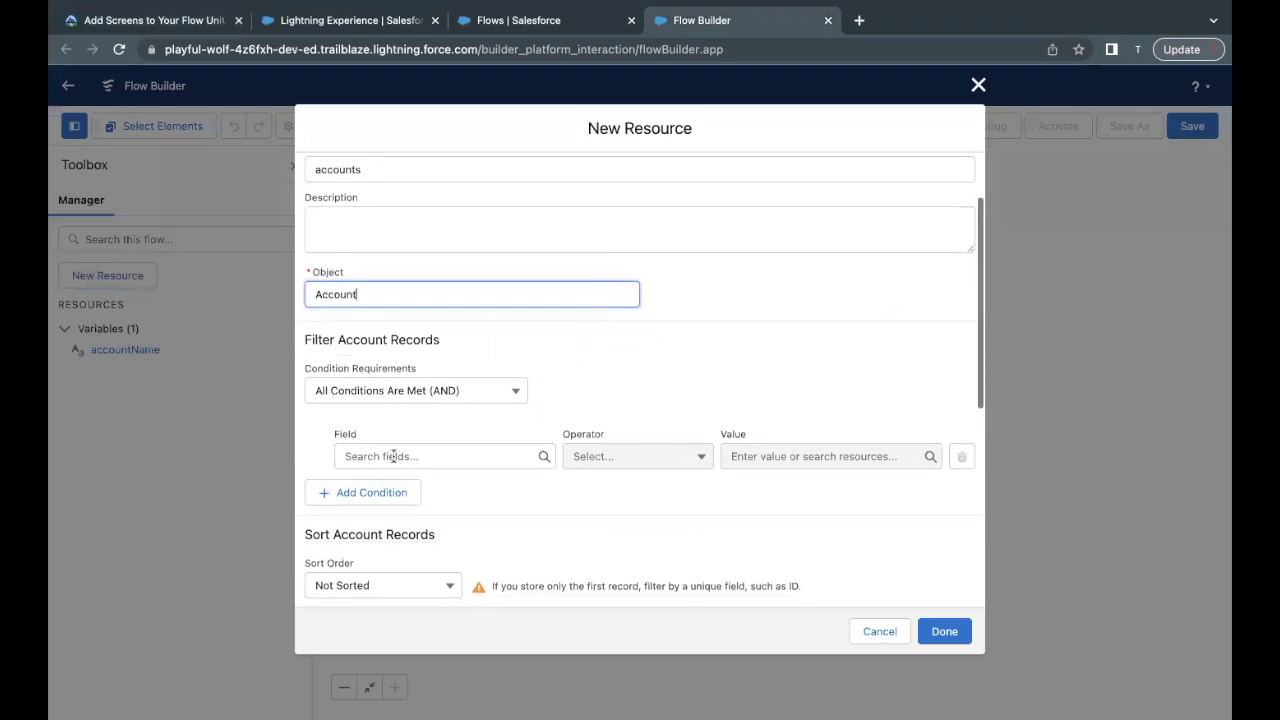
left_click(381, 332)
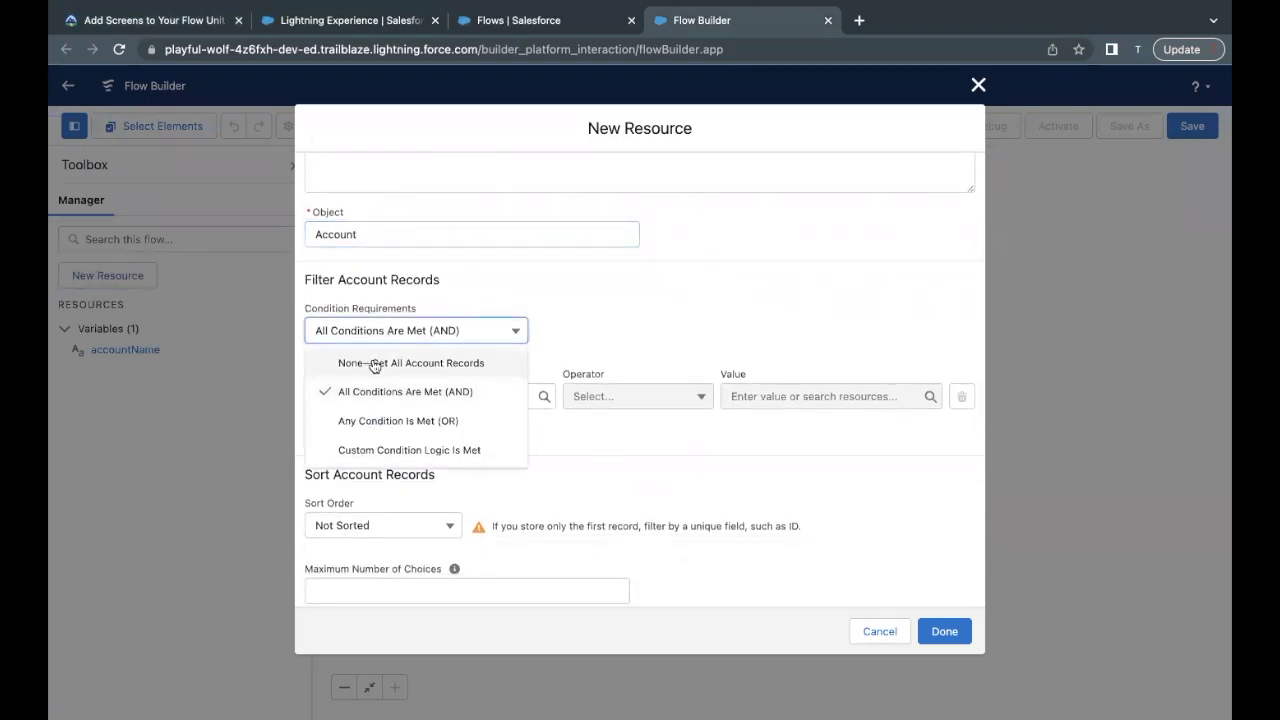
left_click(397, 365)
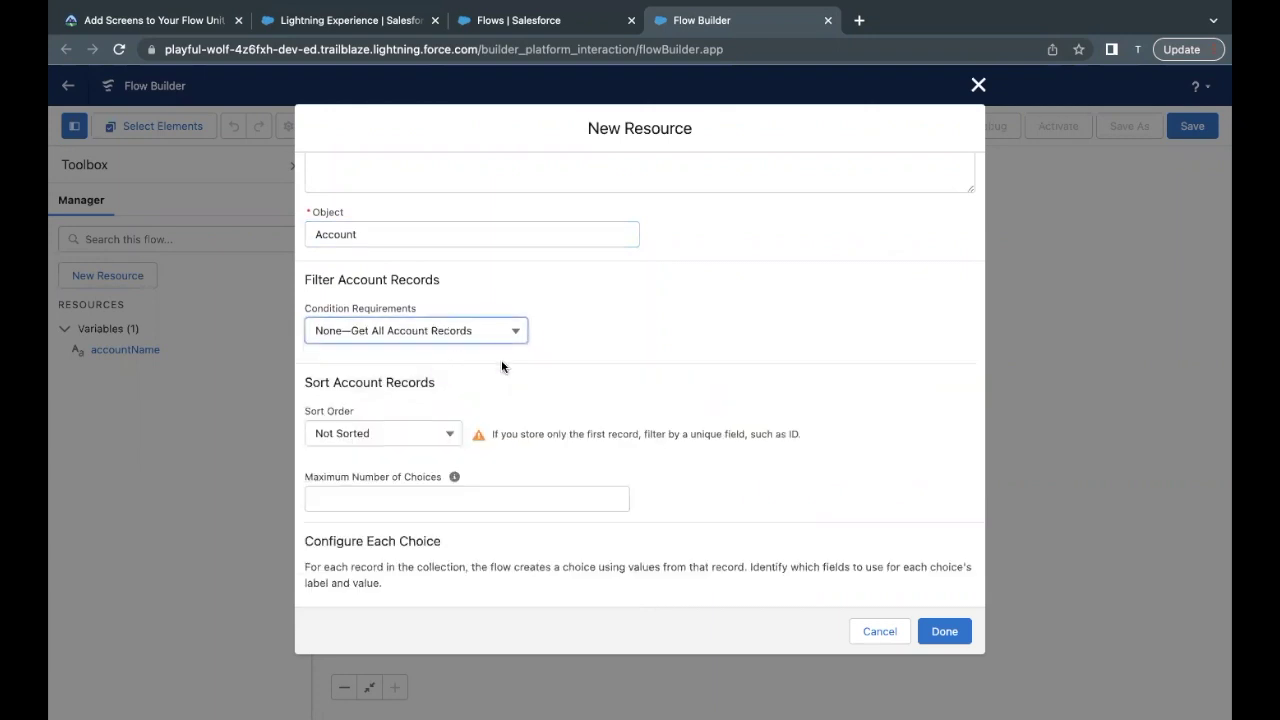
Configure each choice with the label field Name, data type Text and the Account ID field Id as choice value.
scroll(460, 395, "down", 2)
scroll(460, 398, "down", 3)
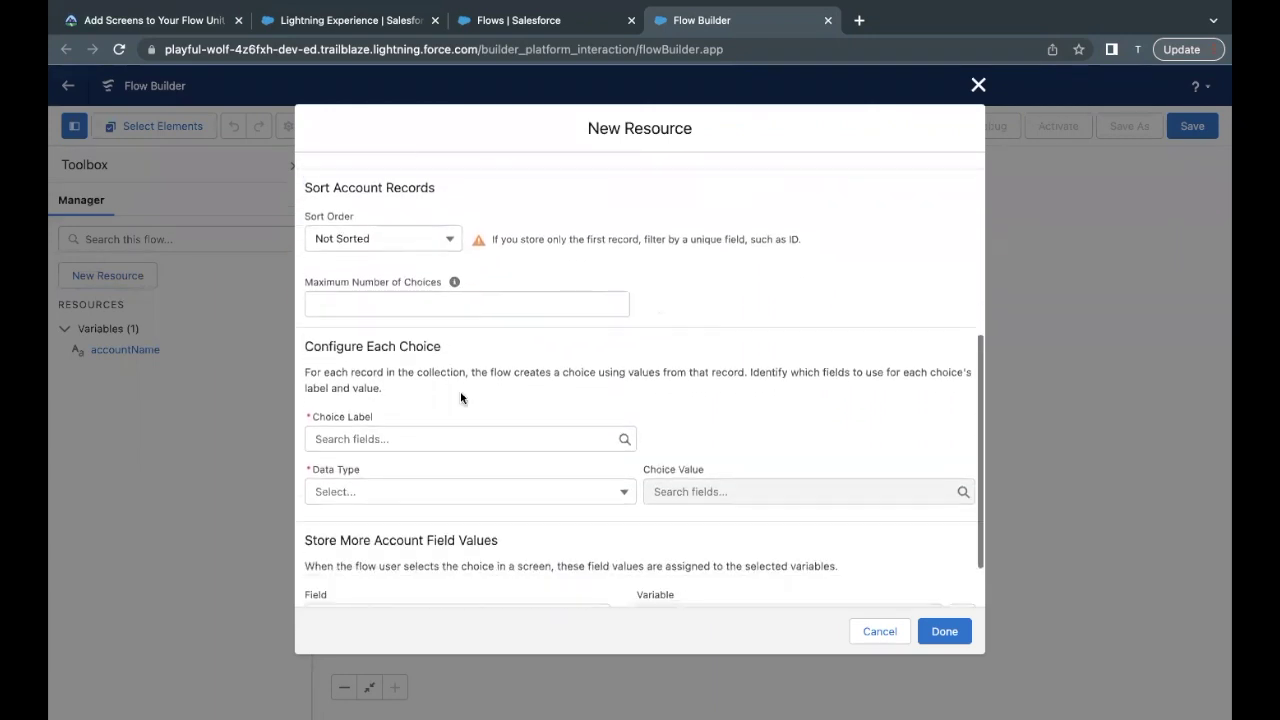
left_click(395, 400)
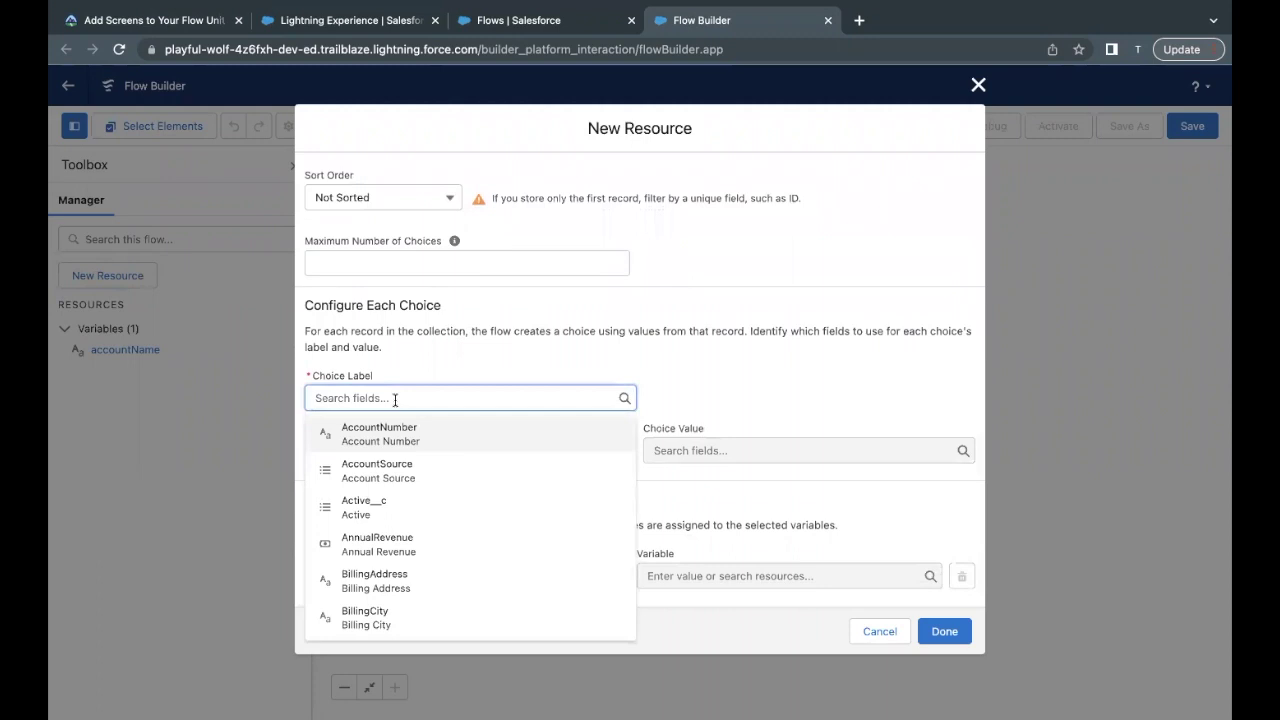
type("Name")
left_click(381, 442)
left_click(385, 451)
left_click(375, 486)
left_click(690, 450)
type("Id")
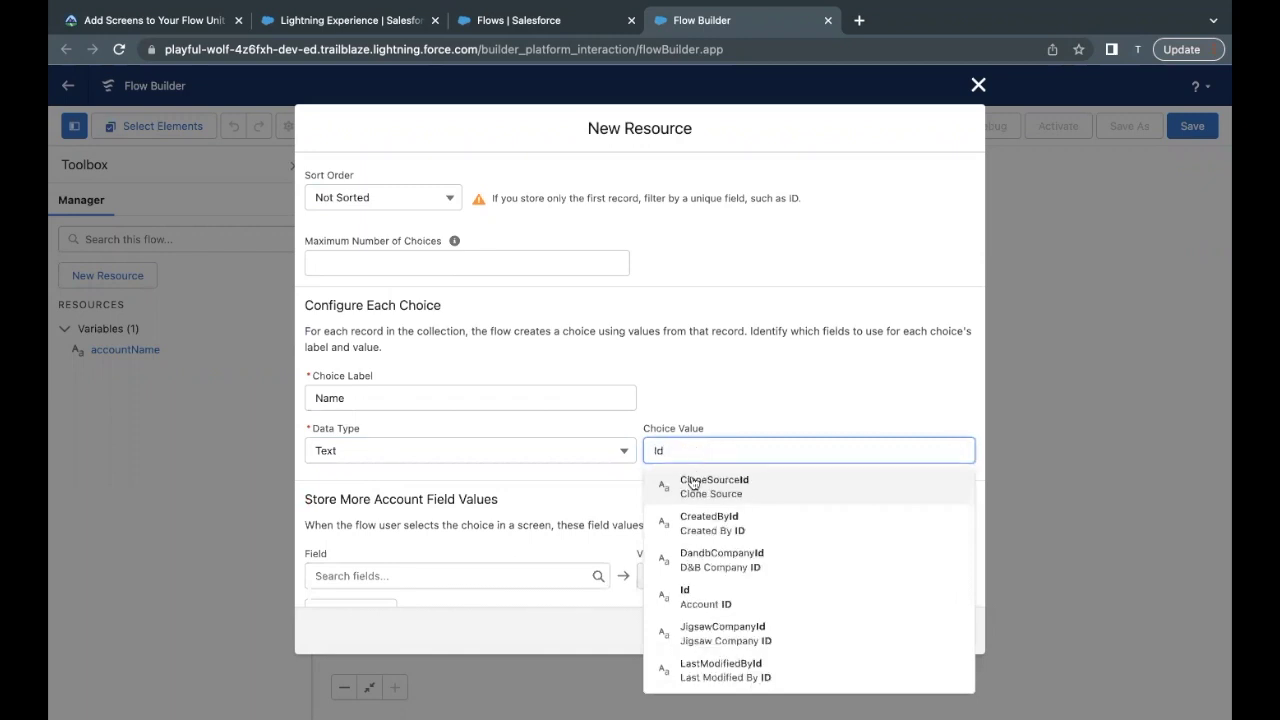
left_click(688, 596)
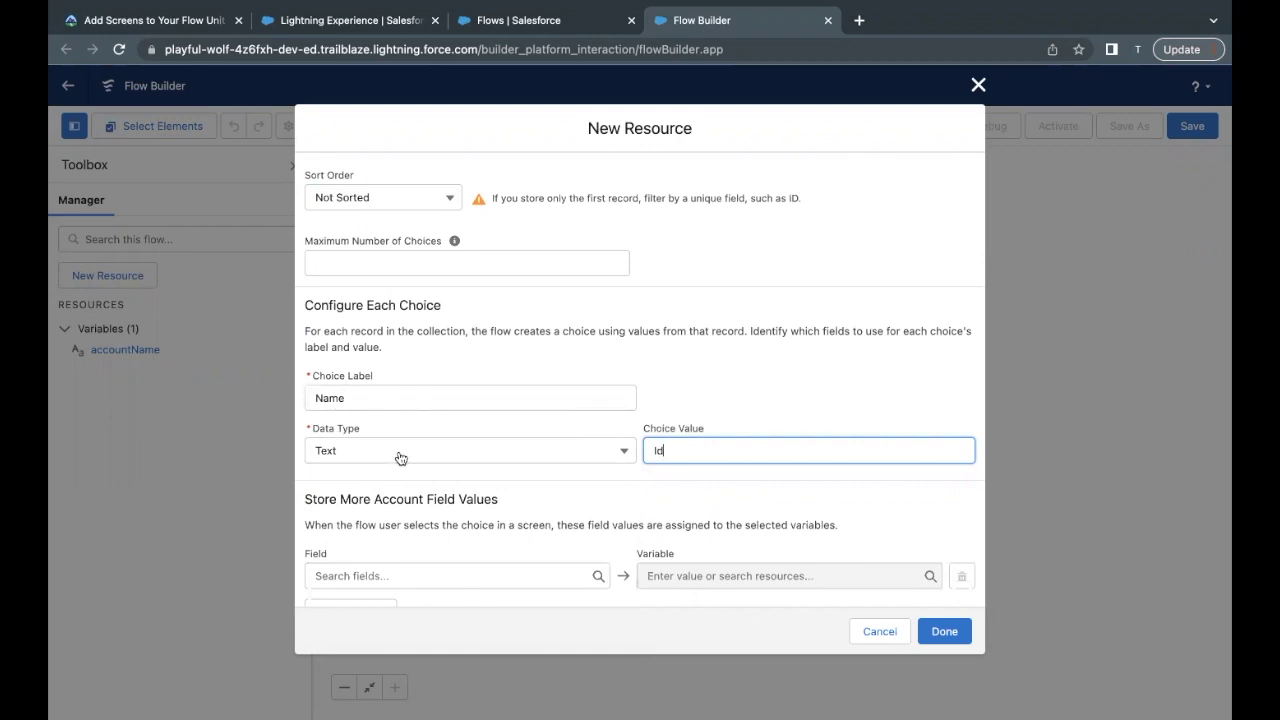
Review the choice value and additional field storage settings against the Trailhead challenge's field and variable requirements for the accounts choice set.
left_click(655, 451)
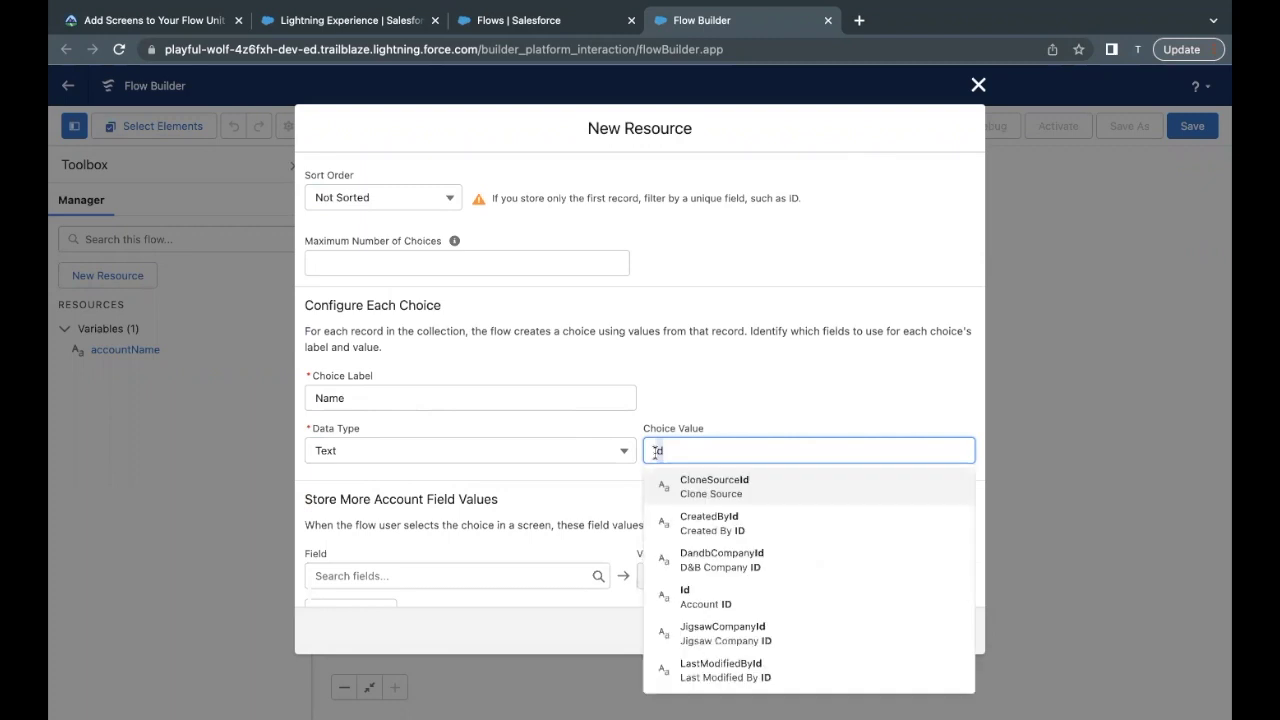
left_click(687, 417)
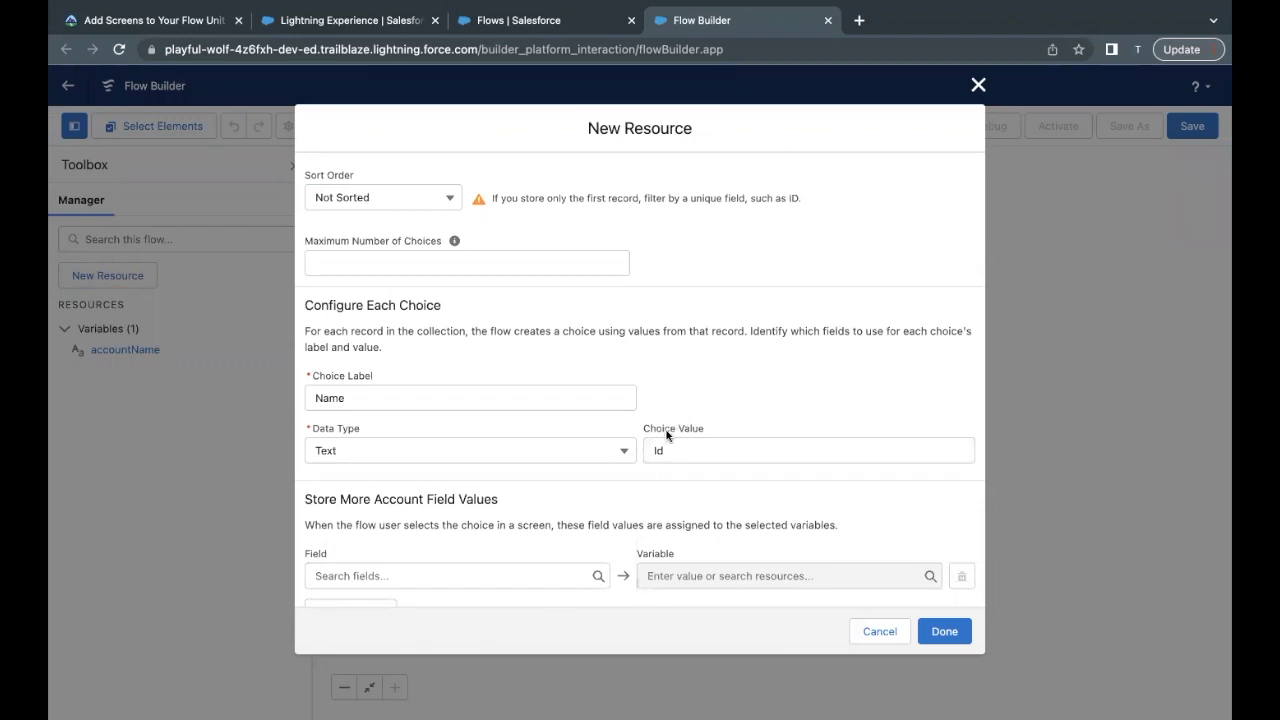
scroll(662, 433, "down", 1)
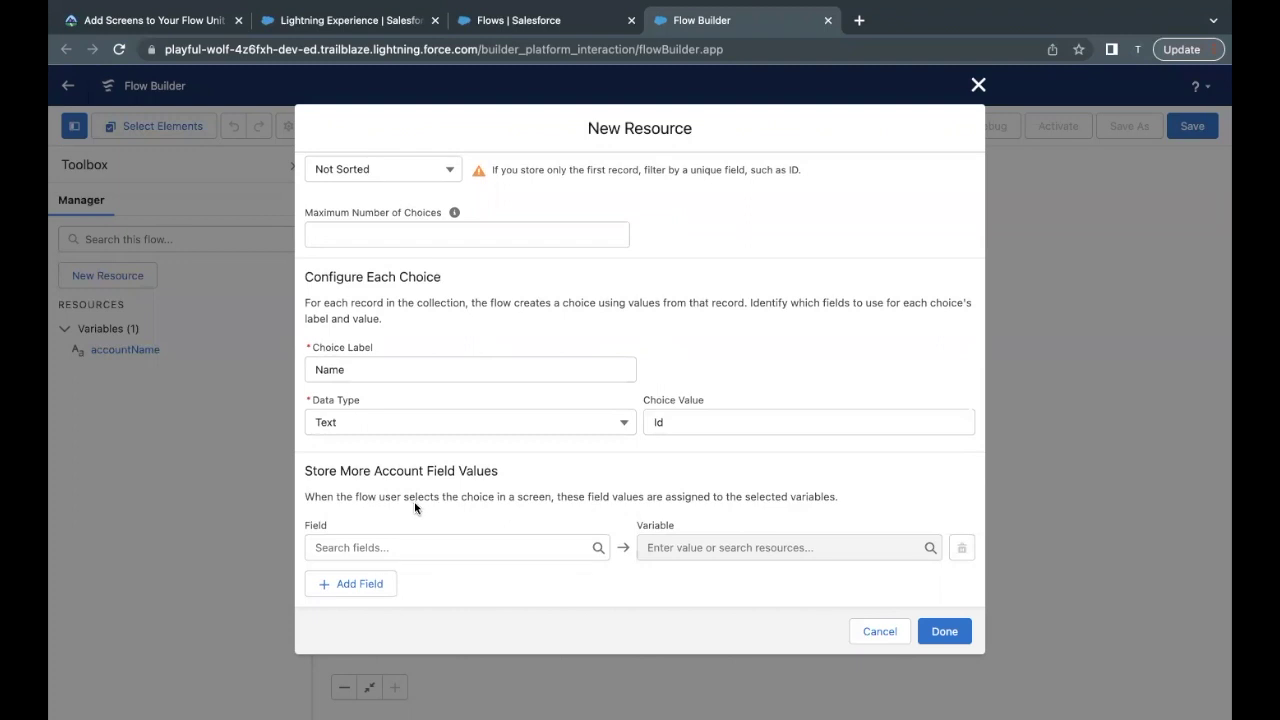
left_click_drag(438, 497, 546, 497)
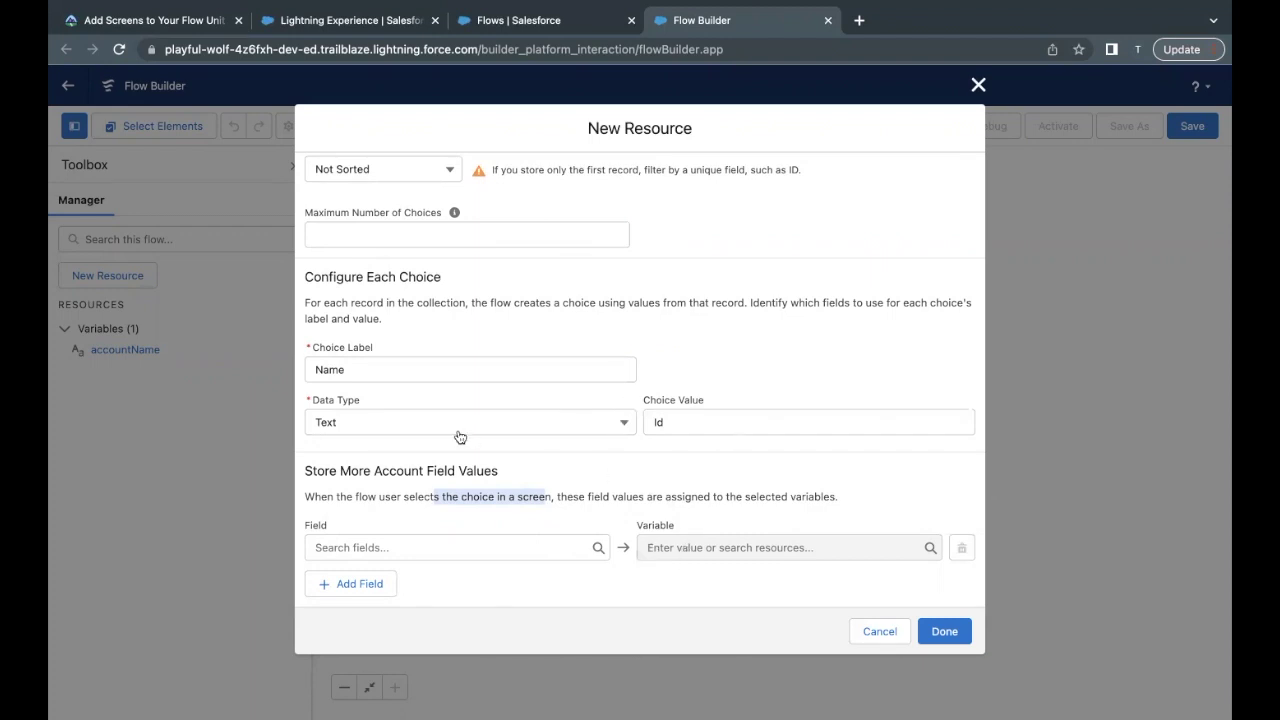
key("ctrl+1")
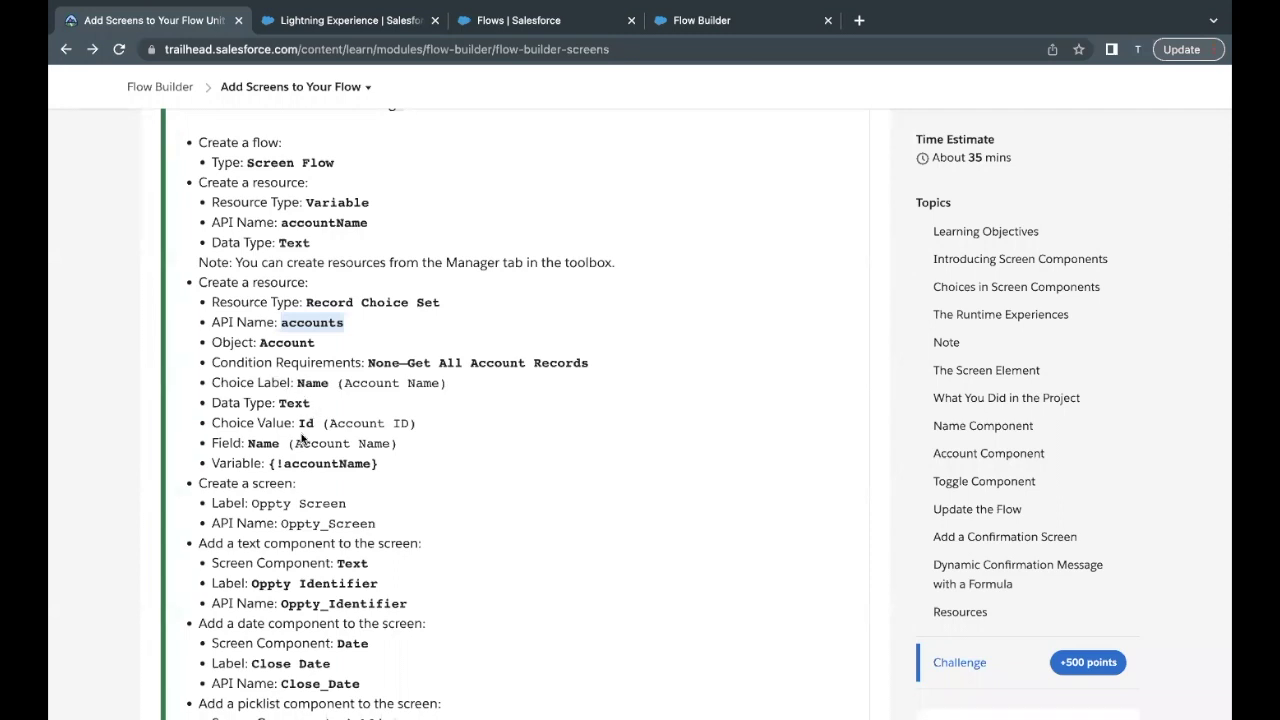
scroll(312, 418, "down", 1)
left_click(265, 422)
left_click_drag(274, 437, 370, 438)
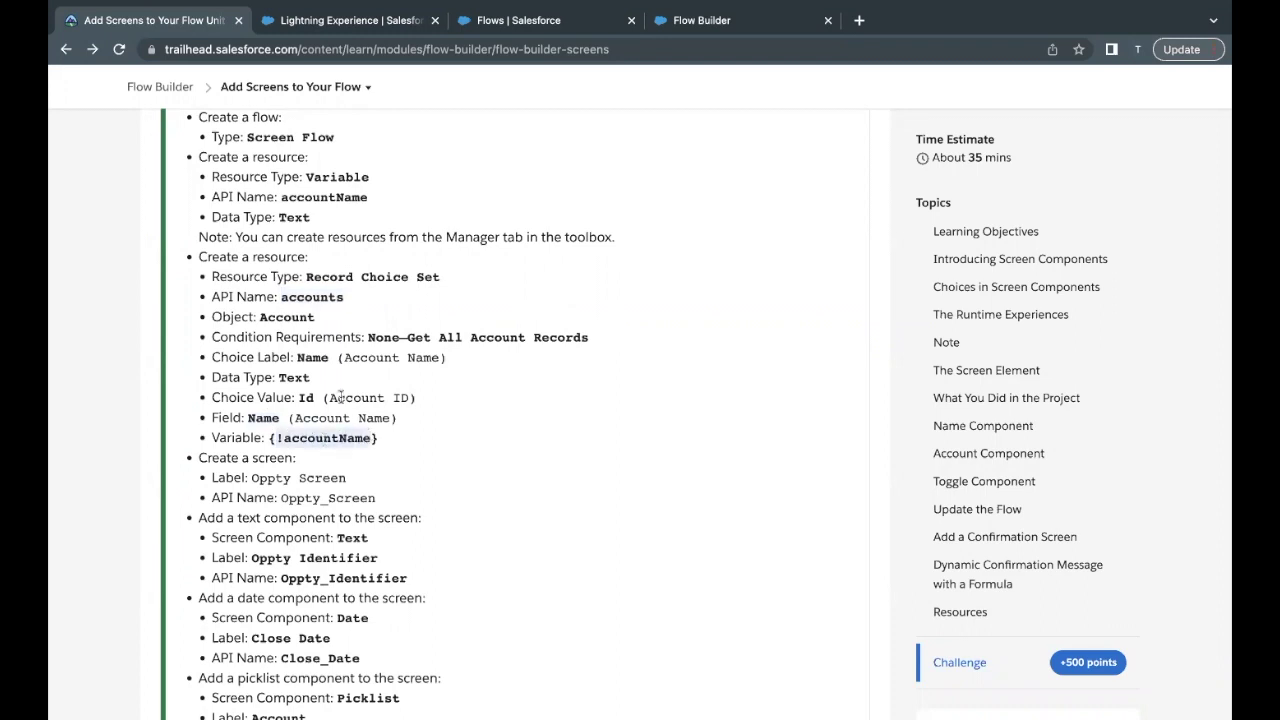
In Flow Builder, store the account's Name field in the accountName variable and save the accounts record choice set.
left_click(660, 28)
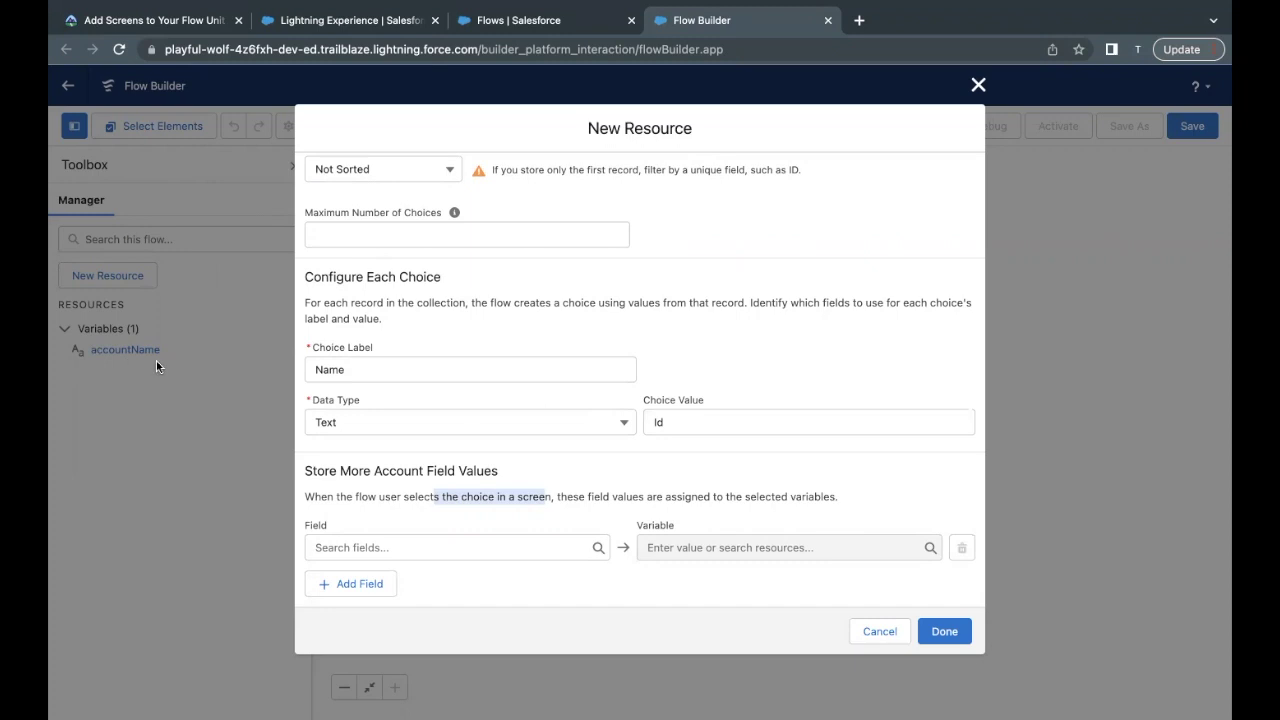
left_click(332, 541)
type("Name")
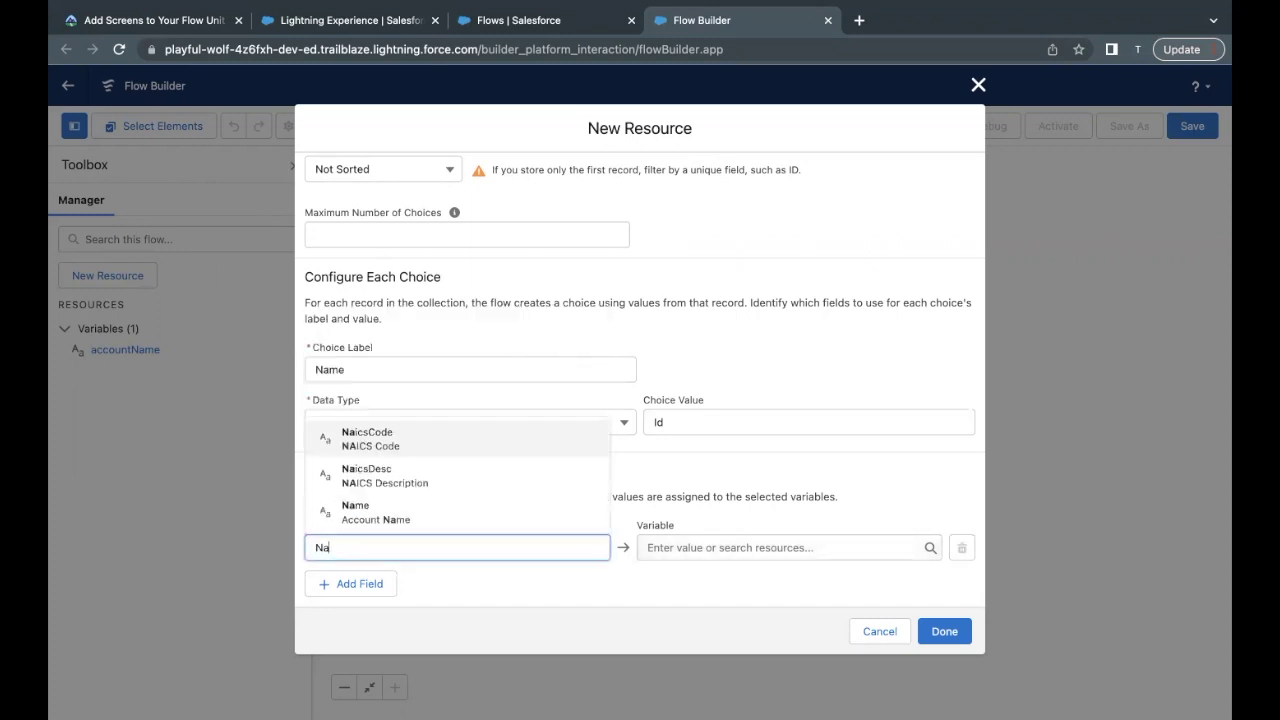
left_click(388, 520)
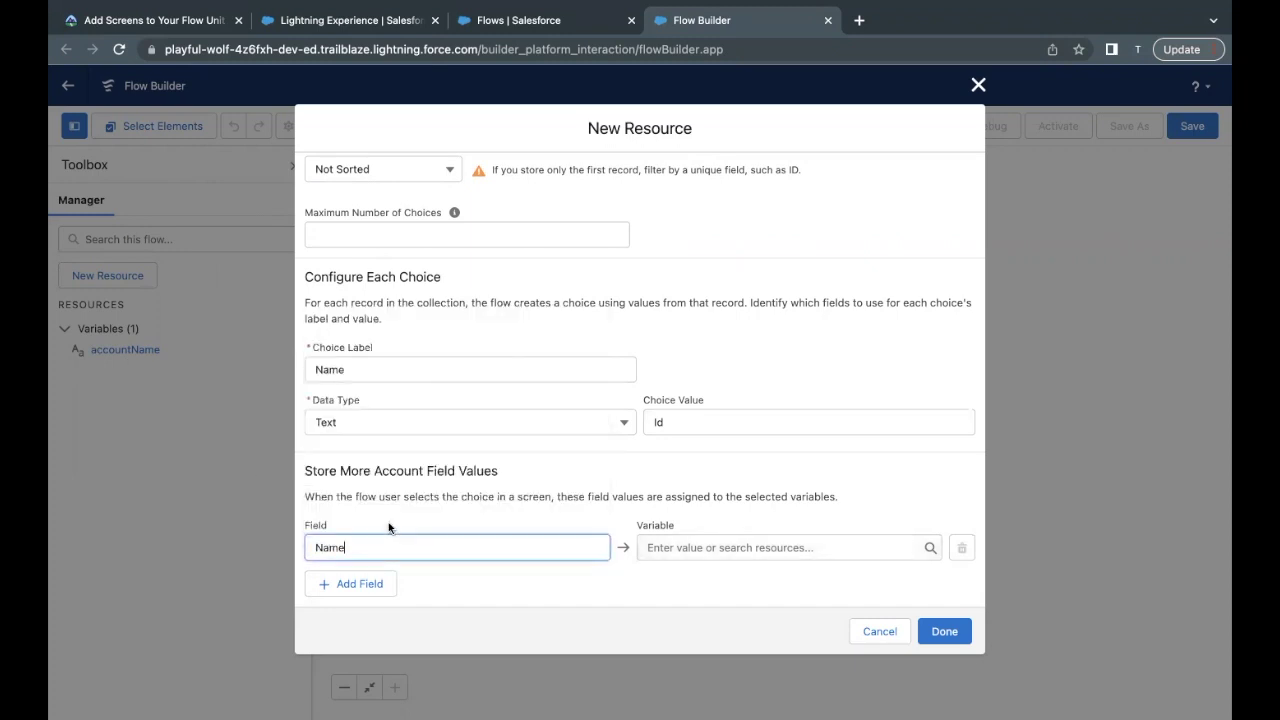
left_click(678, 548)
left_click(703, 607)
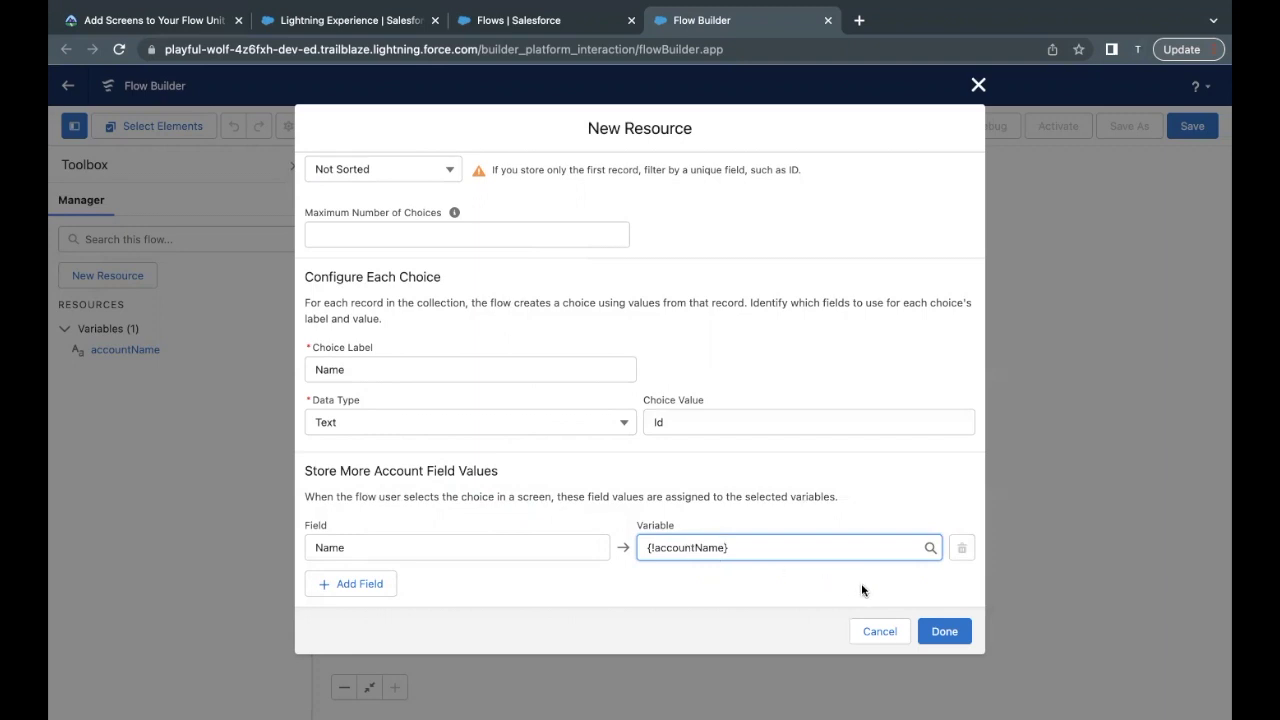
left_click(944, 631)
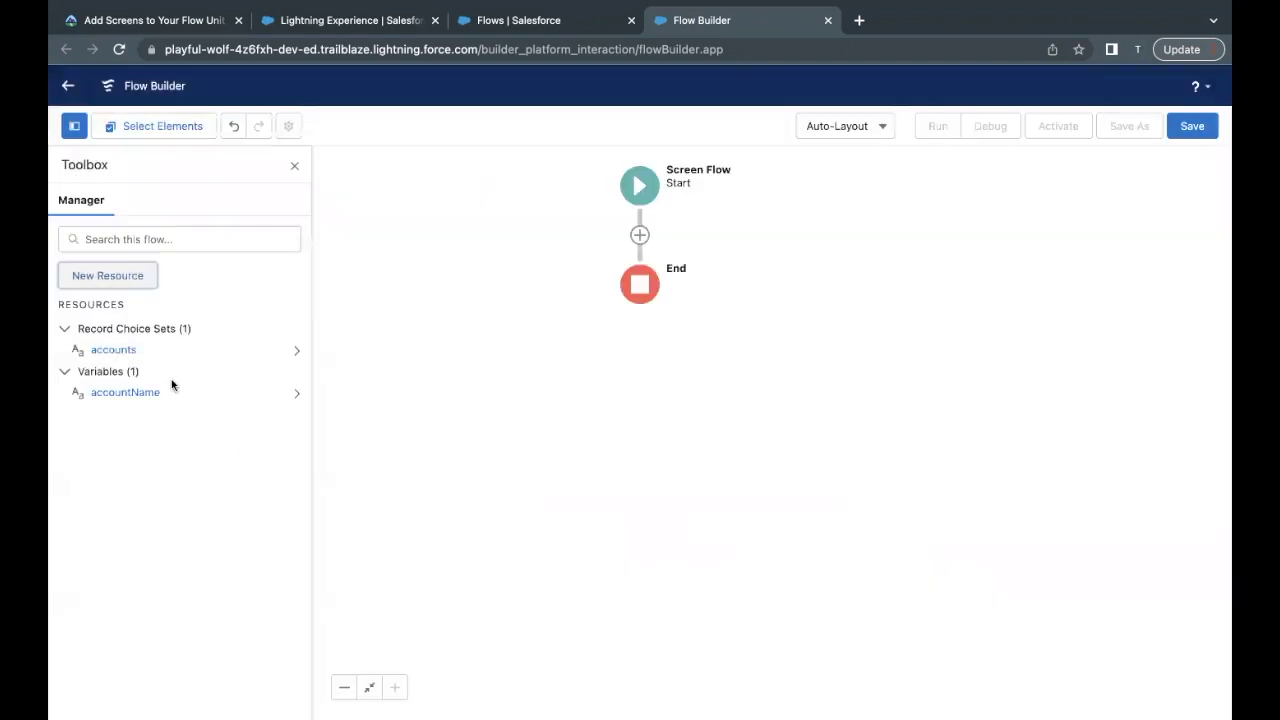
Copy the screen label from the Trailhead challenge and add a Screen element after Start, labelled Oppty Screen with API name Oppty_Screen.
left_click(134, 20)
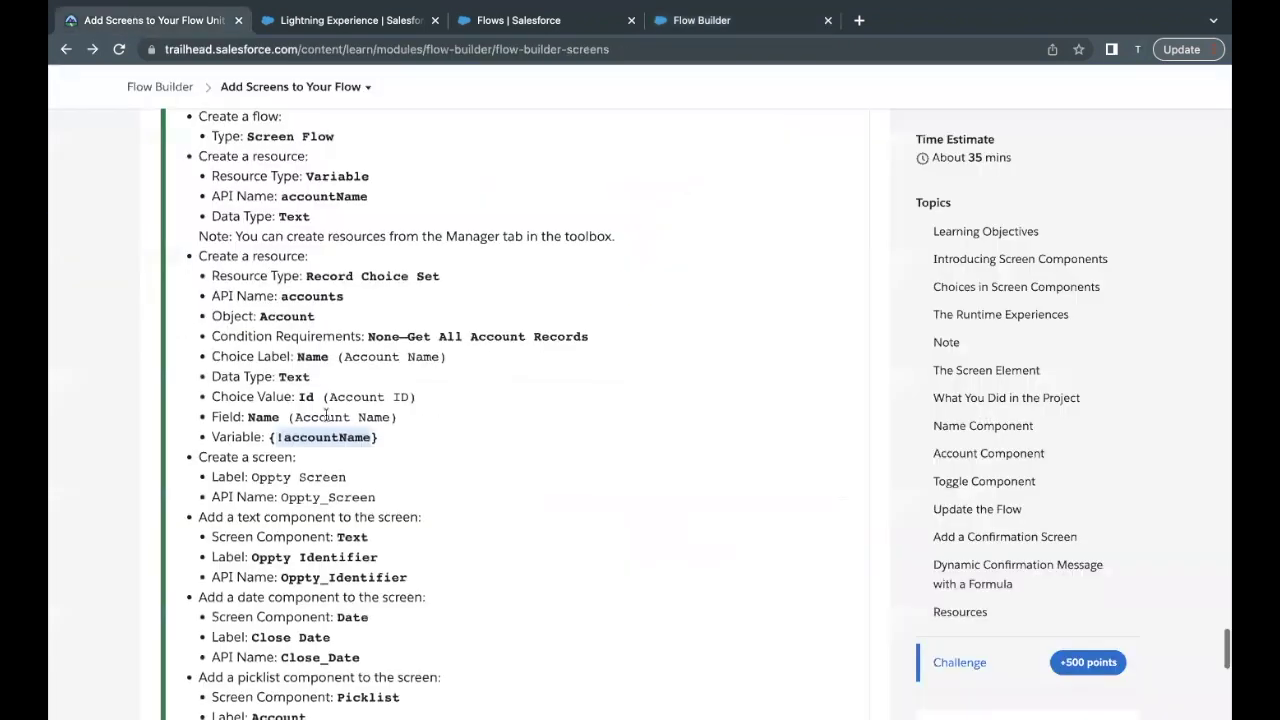
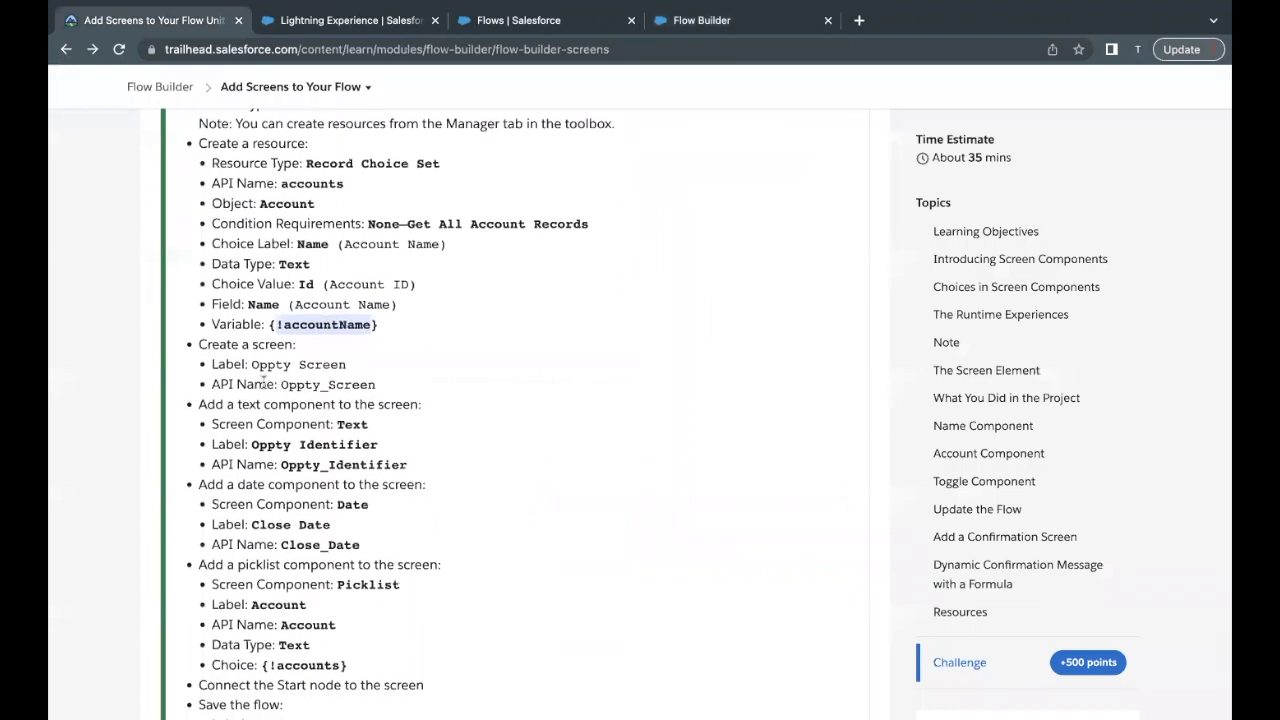
left_click_drag(251, 364, 346, 364)
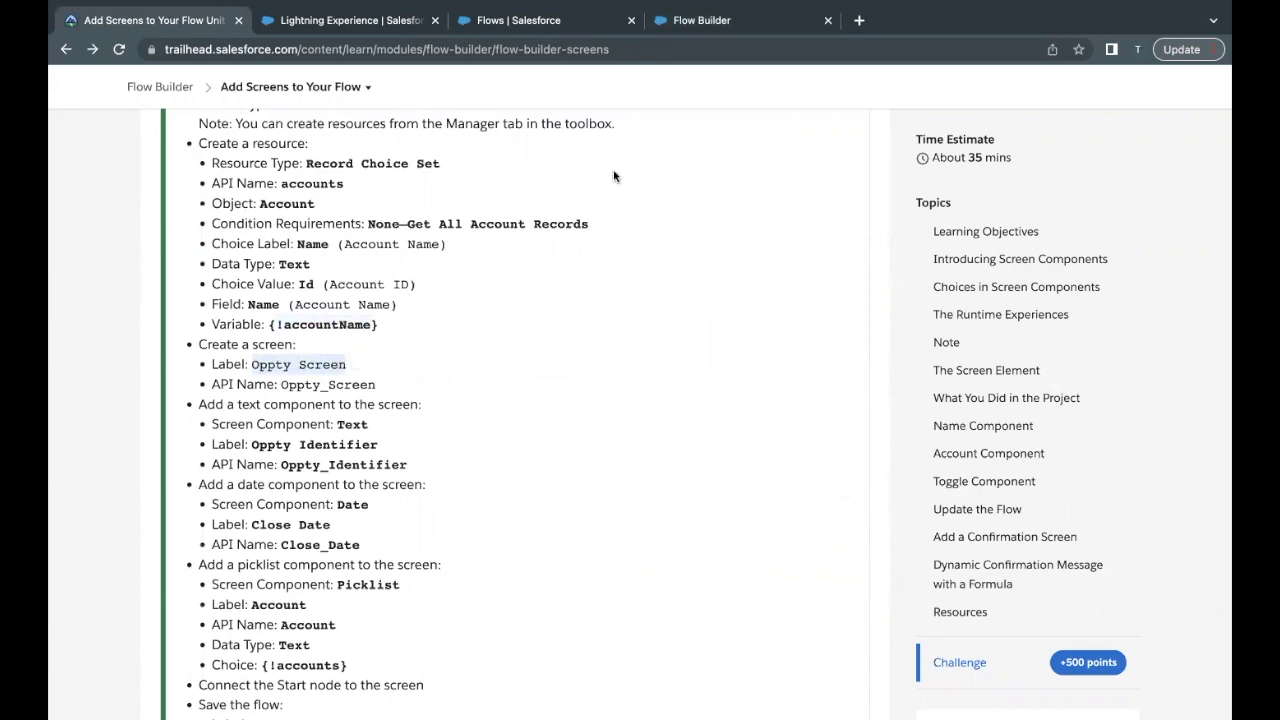
left_click(693, 22)
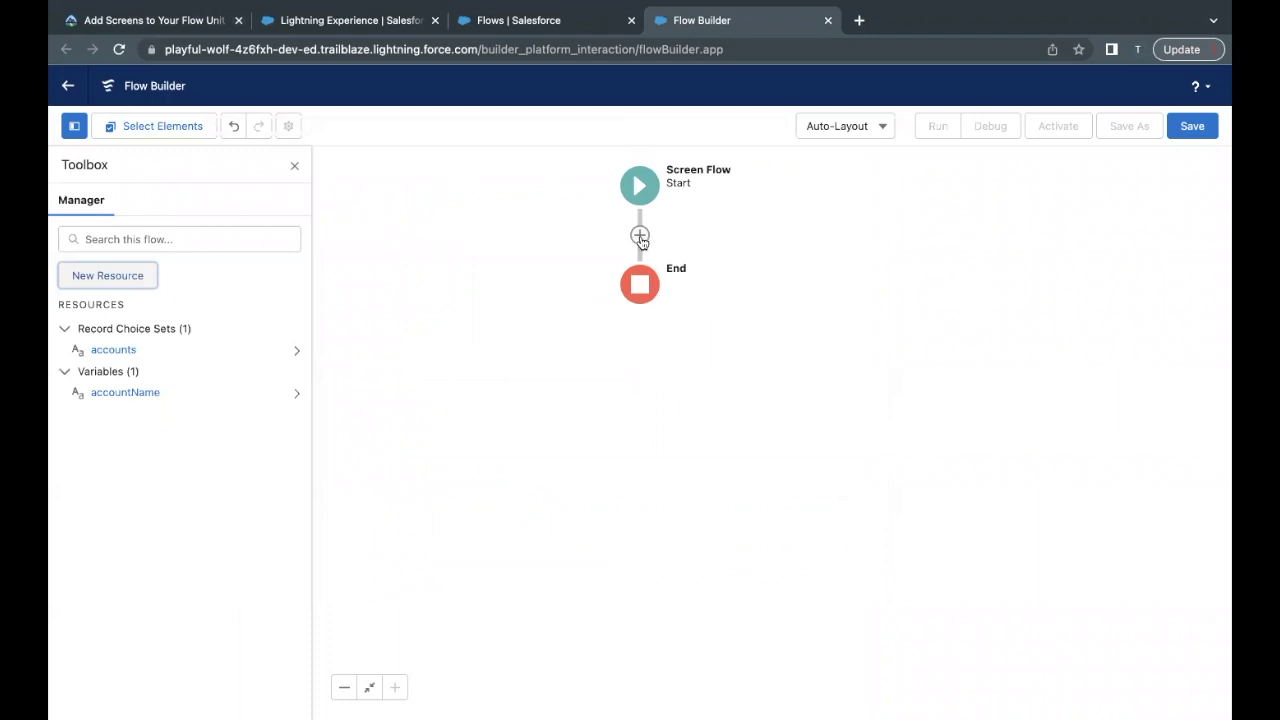
left_click(641, 238)
left_click(579, 361)
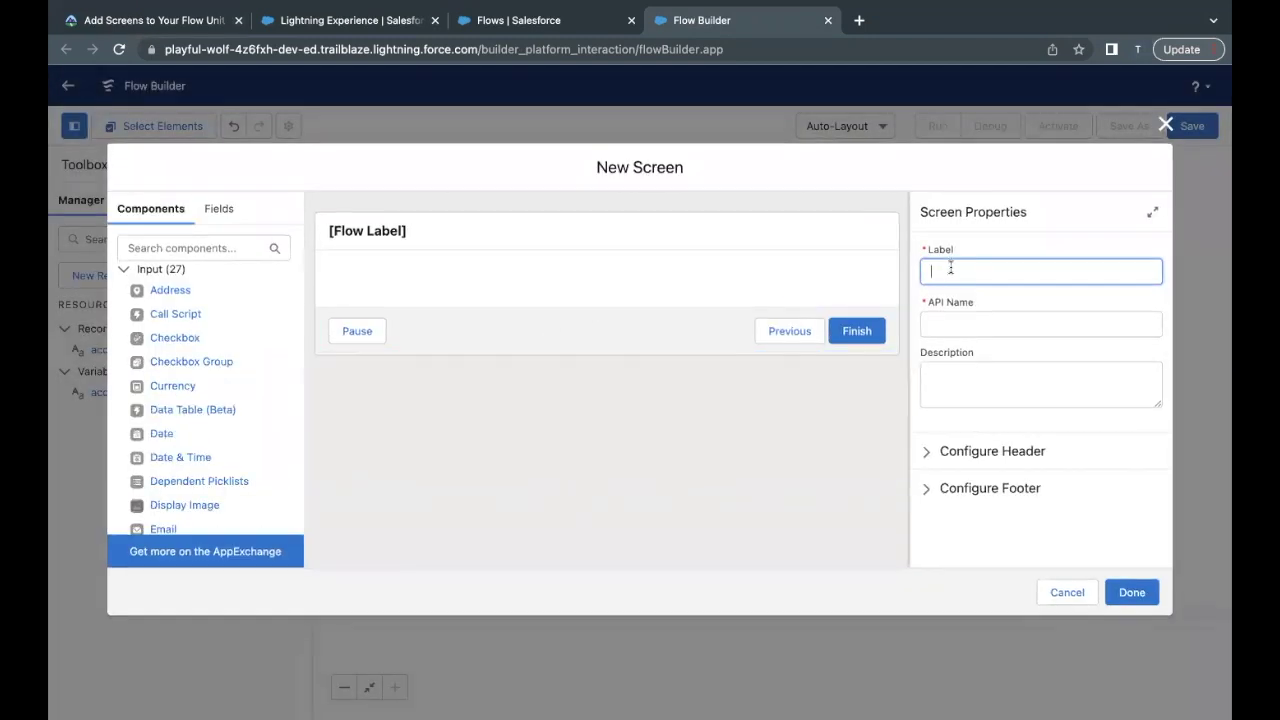
type("Oppty Screen")
left_click(938, 324)
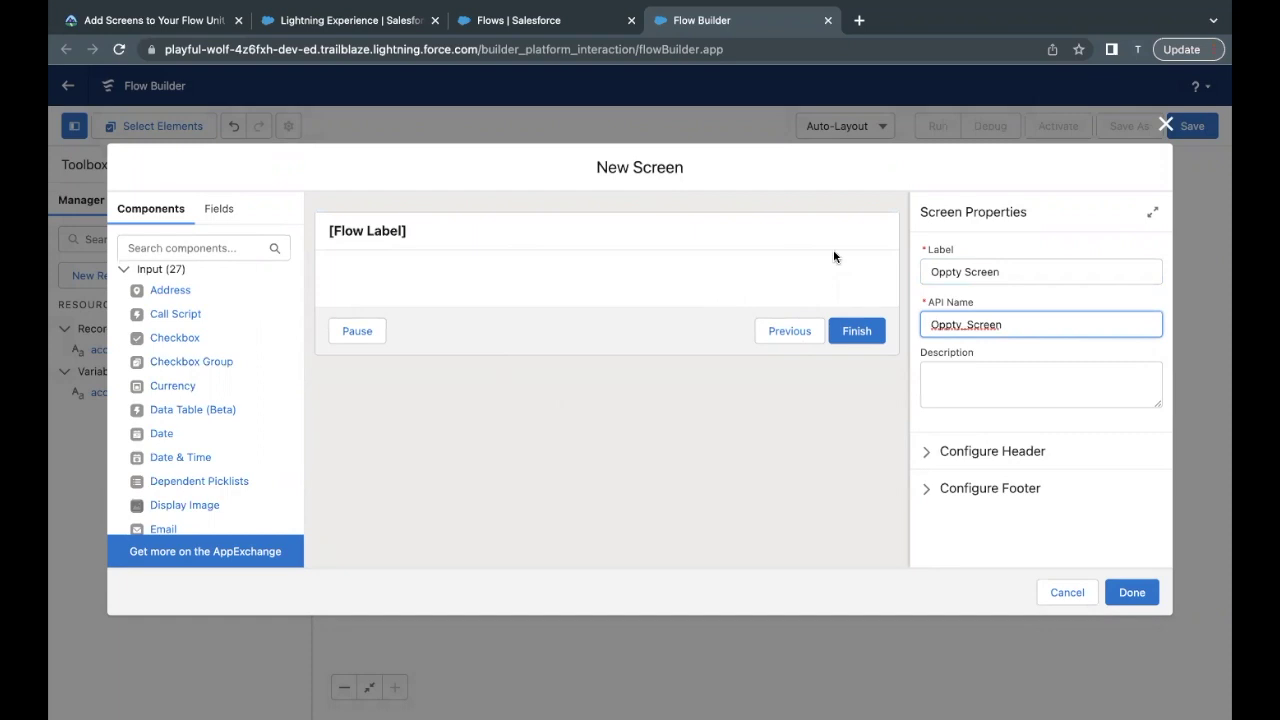
Review the challenge's text, date and picklist component requirements and copy the text component's label Oppty Identifier.
left_click(148, 20)
scroll(344, 454, "down", 2)
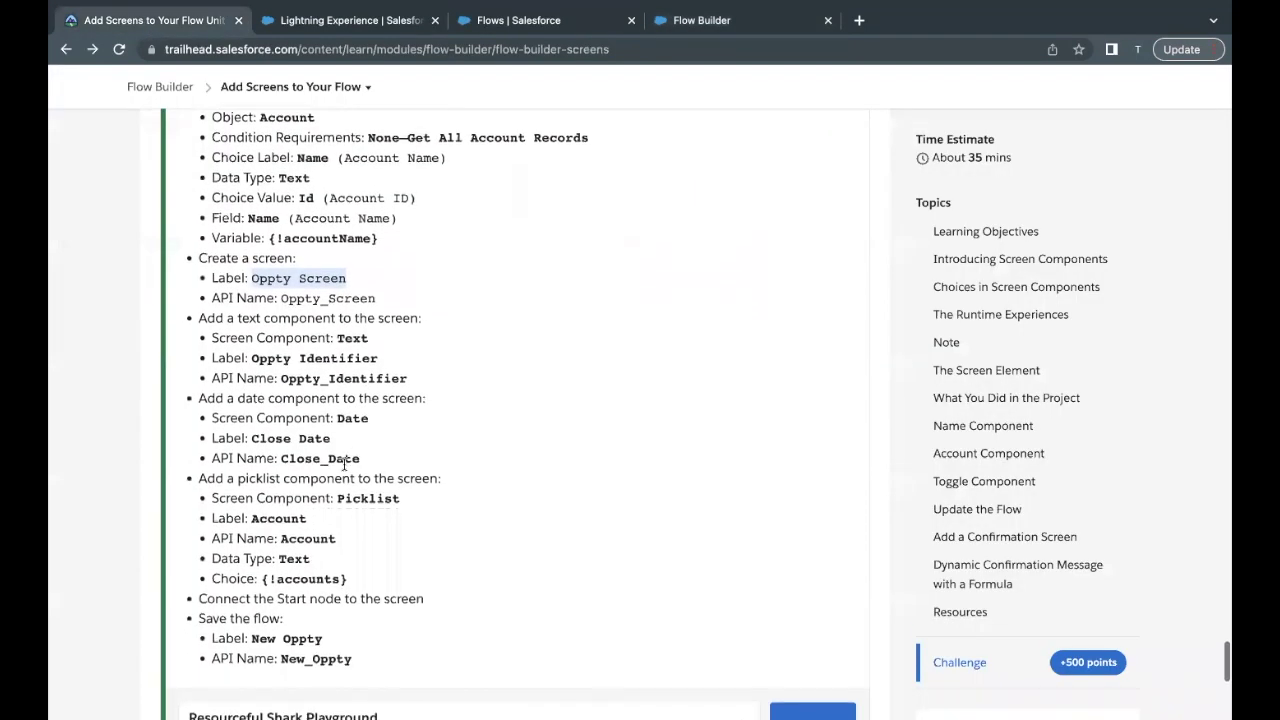
double_click(248, 305)
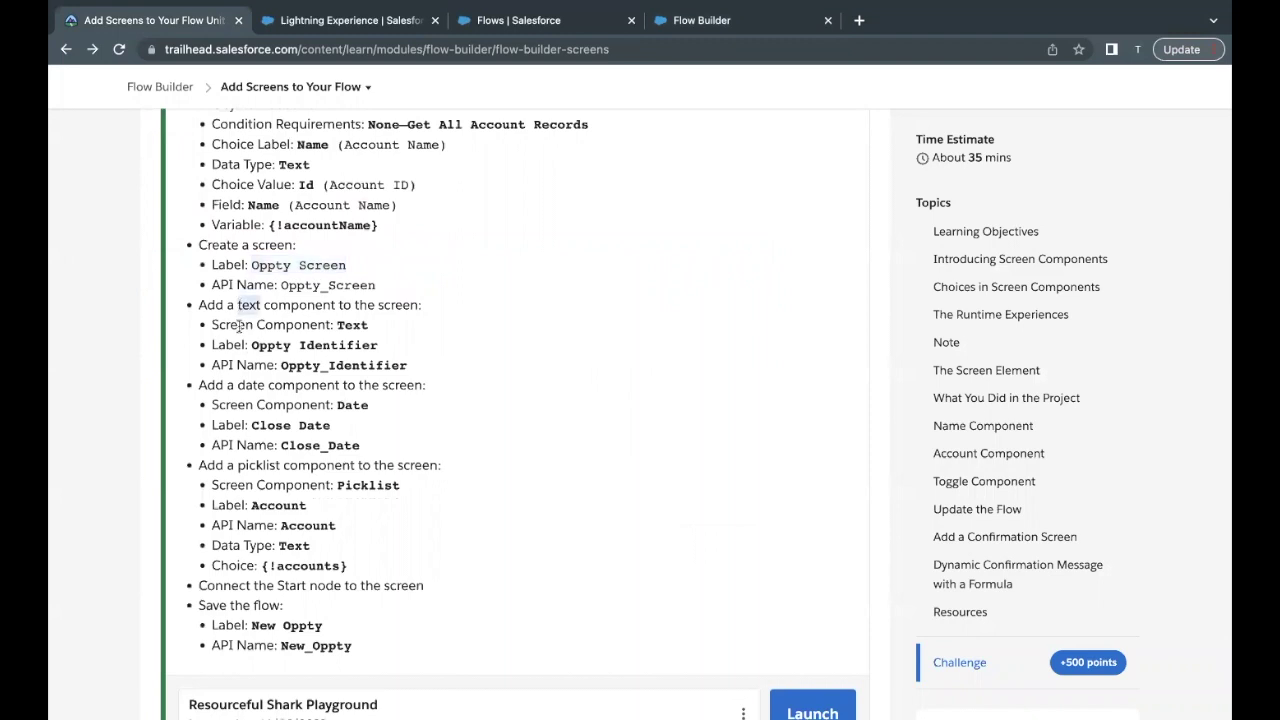
double_click(250, 385)
double_click(241, 466)
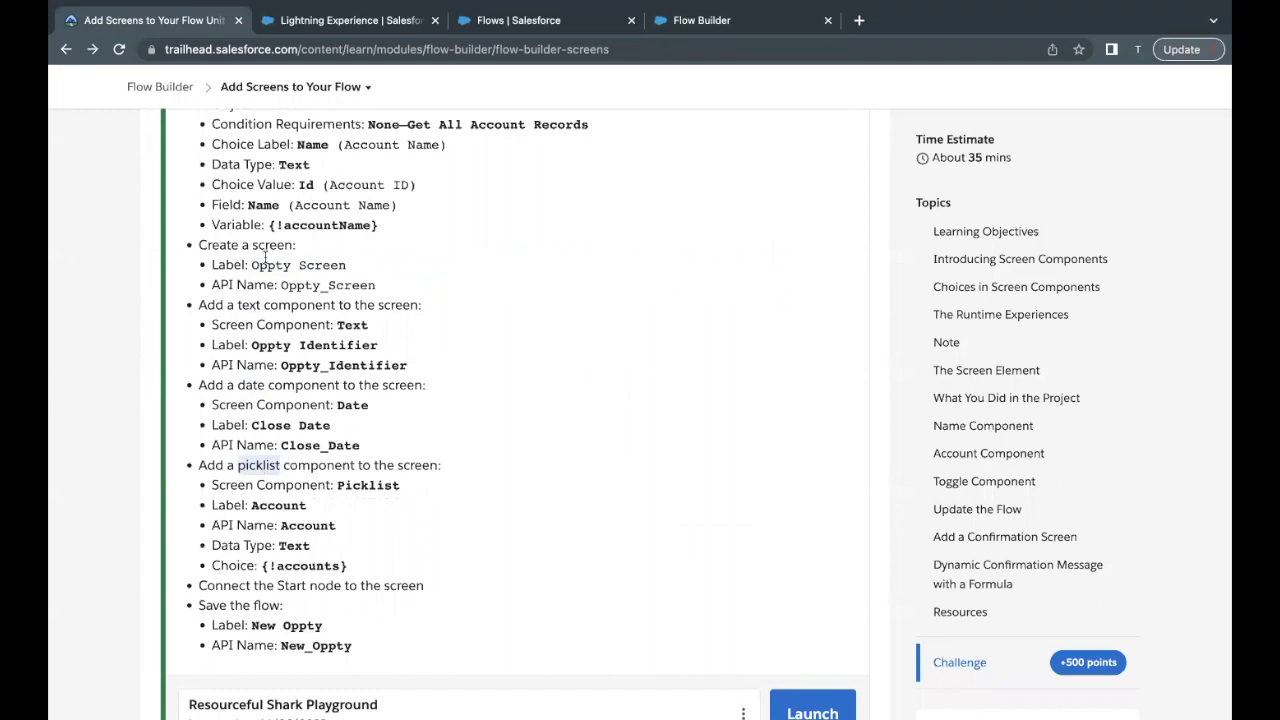
double_click(345, 325)
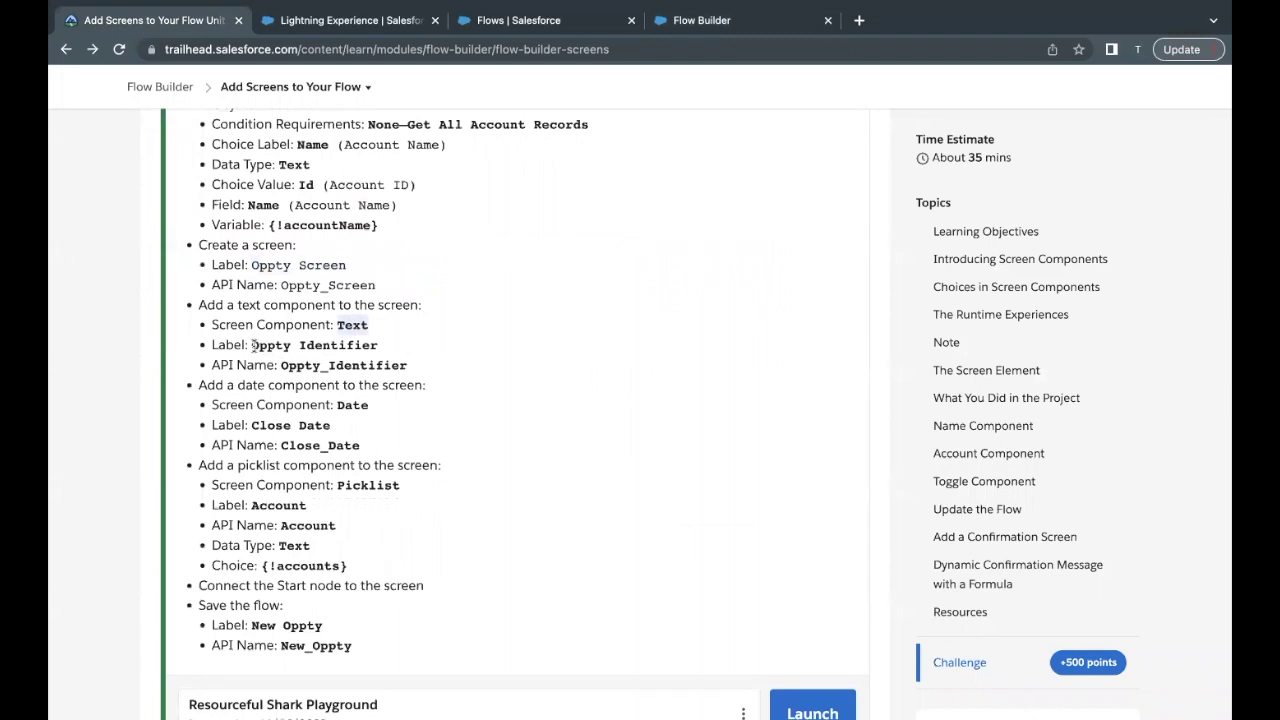
left_click_drag(251, 345, 379, 345)
key("ctrl+c")
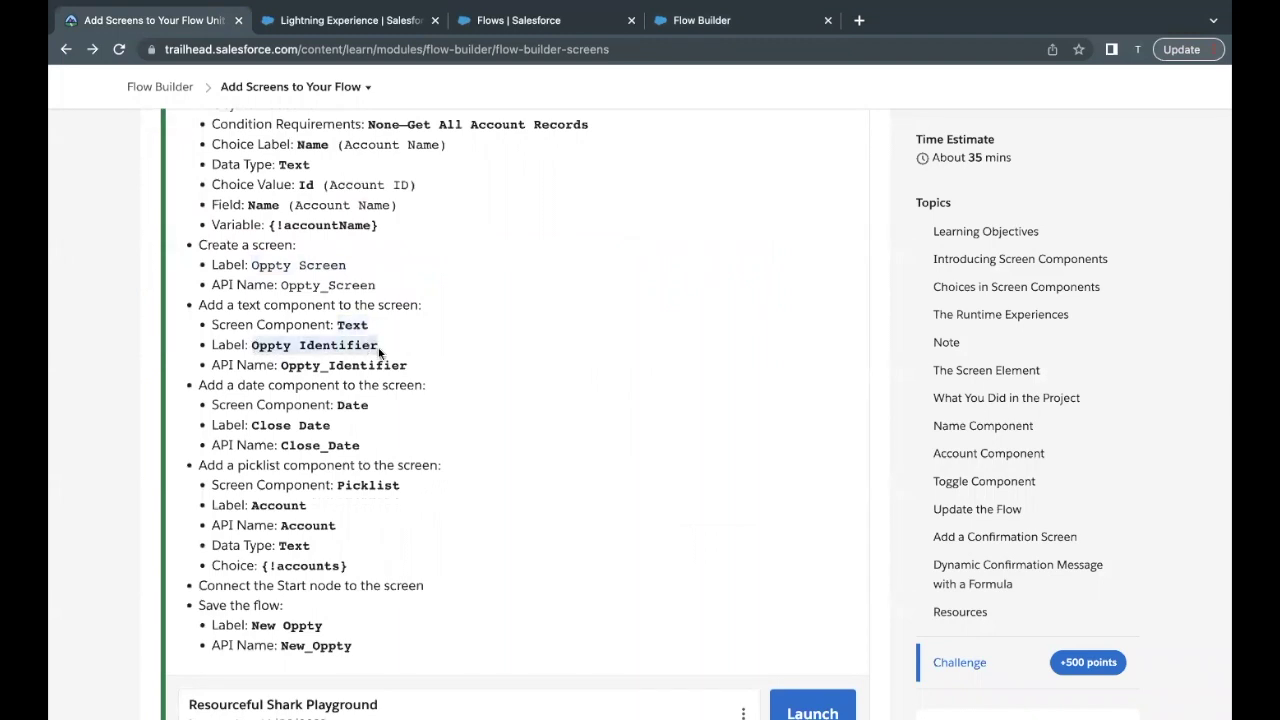
Back in Flow Builder, search the screen components for Text and place a Text input component on the screen.
left_click(724, 32)
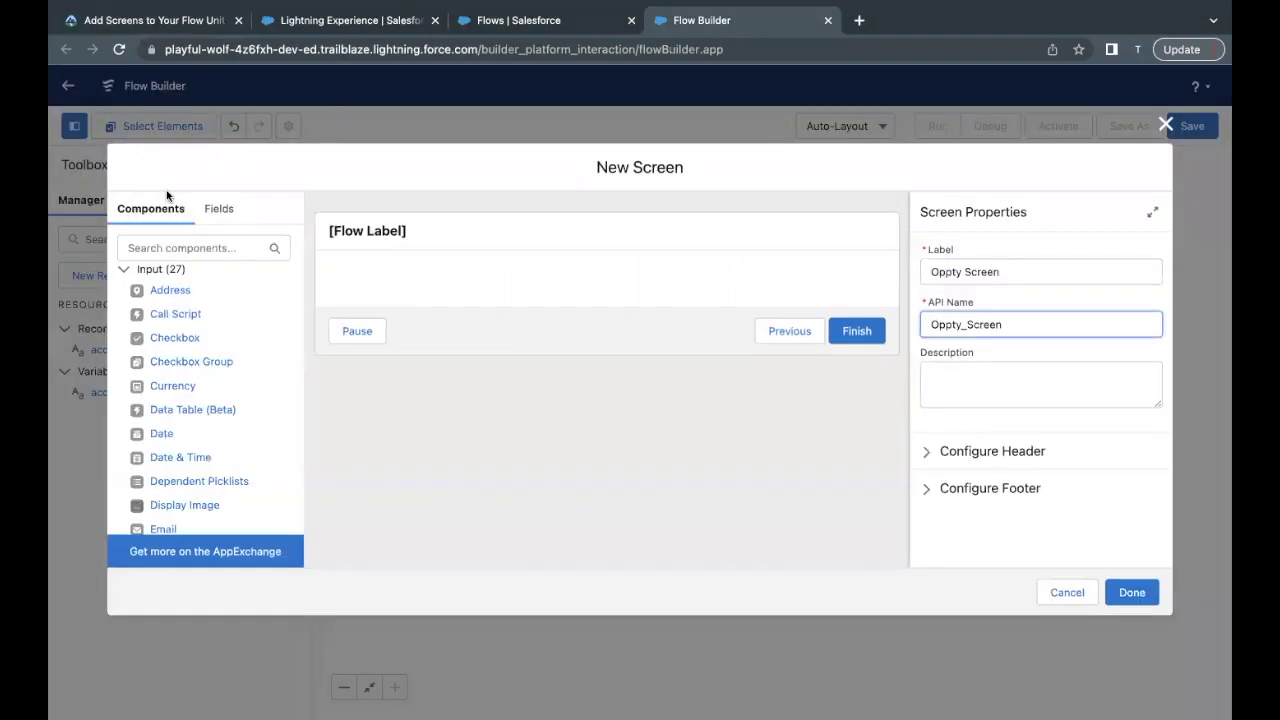
left_click(172, 250)
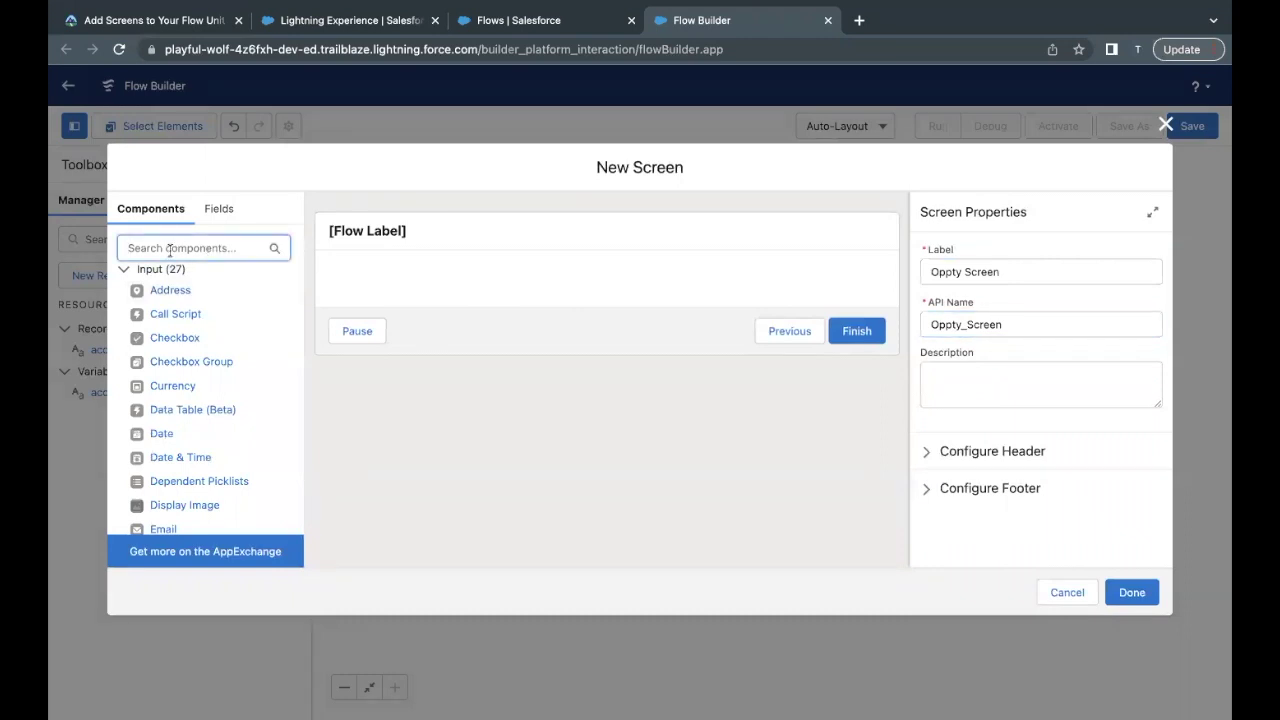
type("Tel")
key("BackSpace")
key("BackSpace")
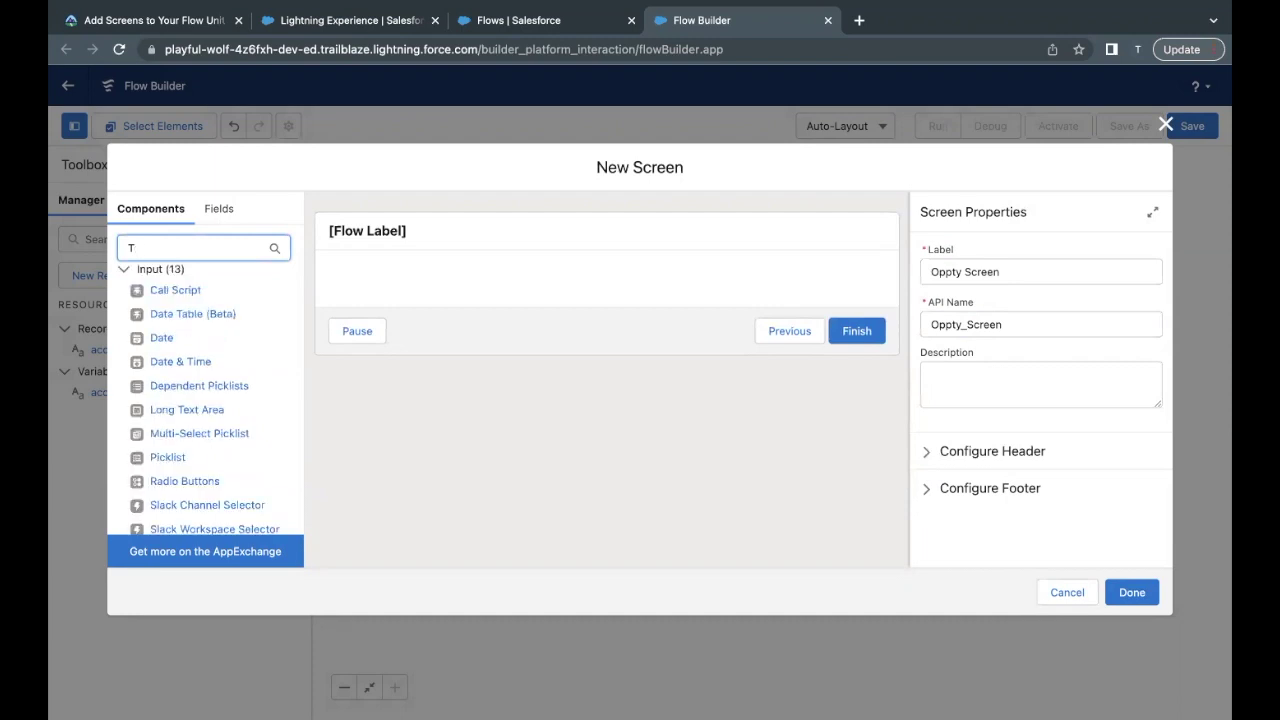
type("ext")
left_click(155, 320)
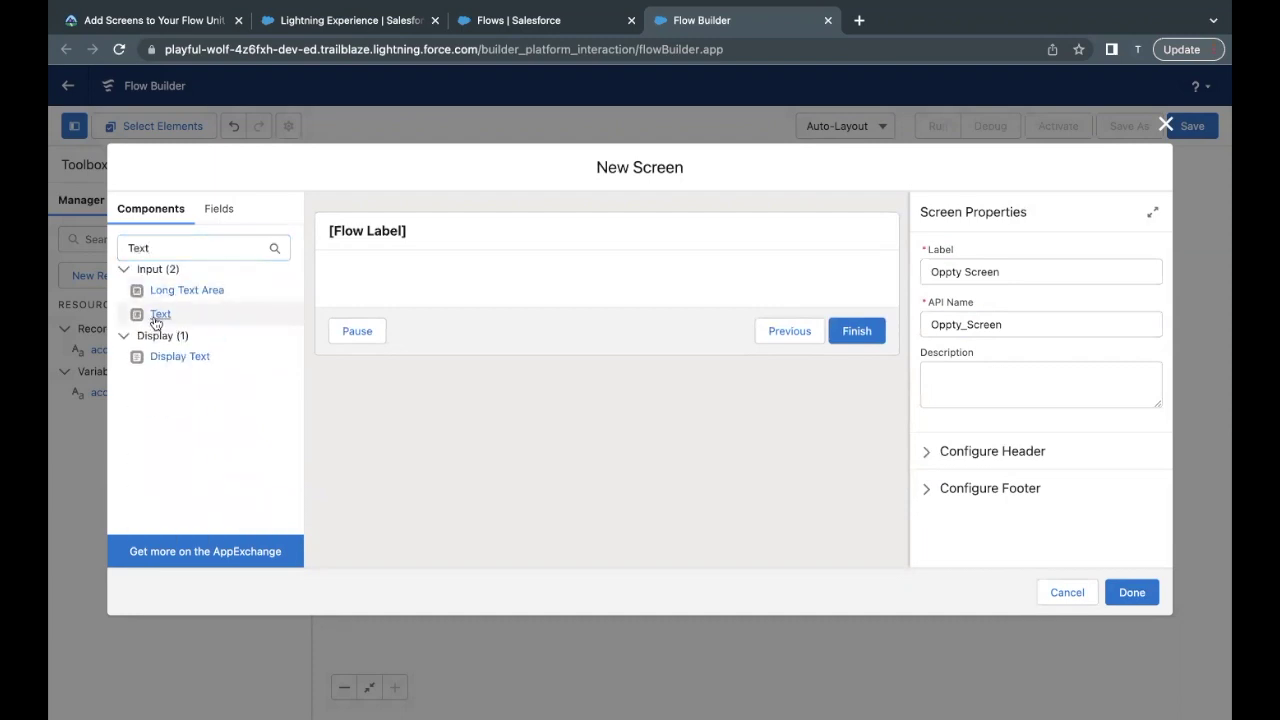
left_click_drag(157, 322, 350, 278)
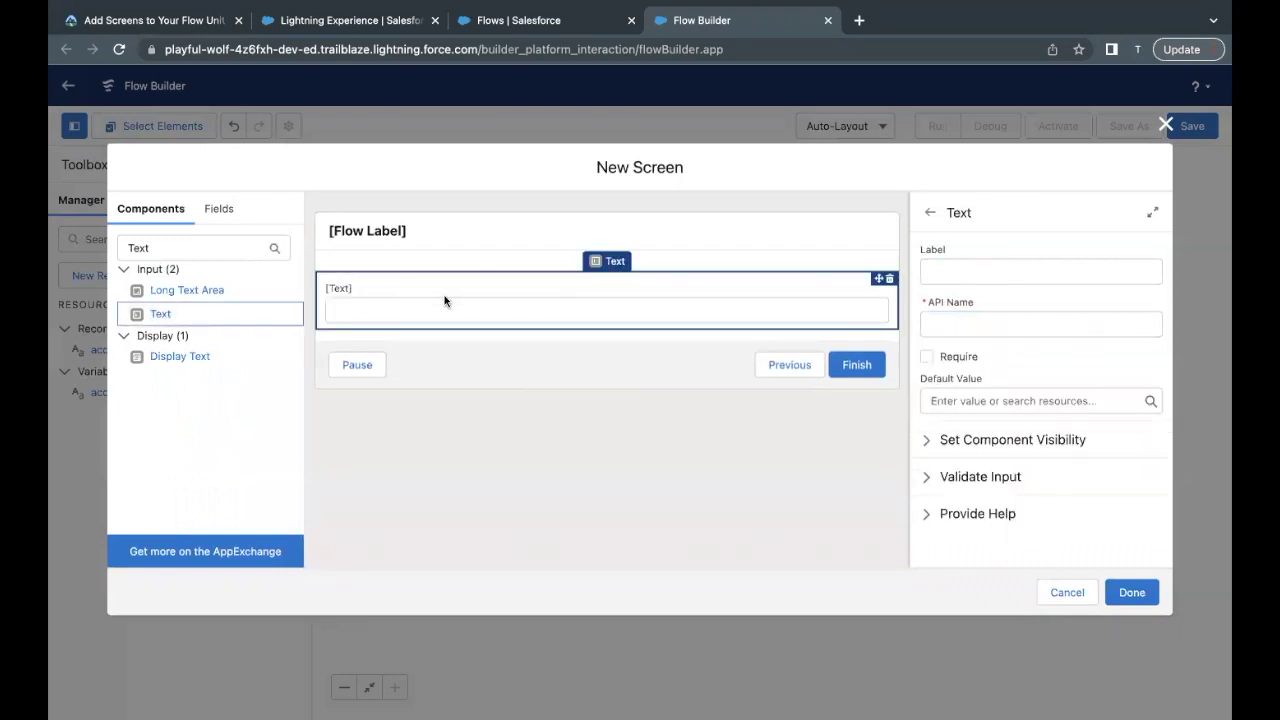
Label the Text component Oppty Identifier and give it the API name Oppty_Identifier.
left_click(947, 270)
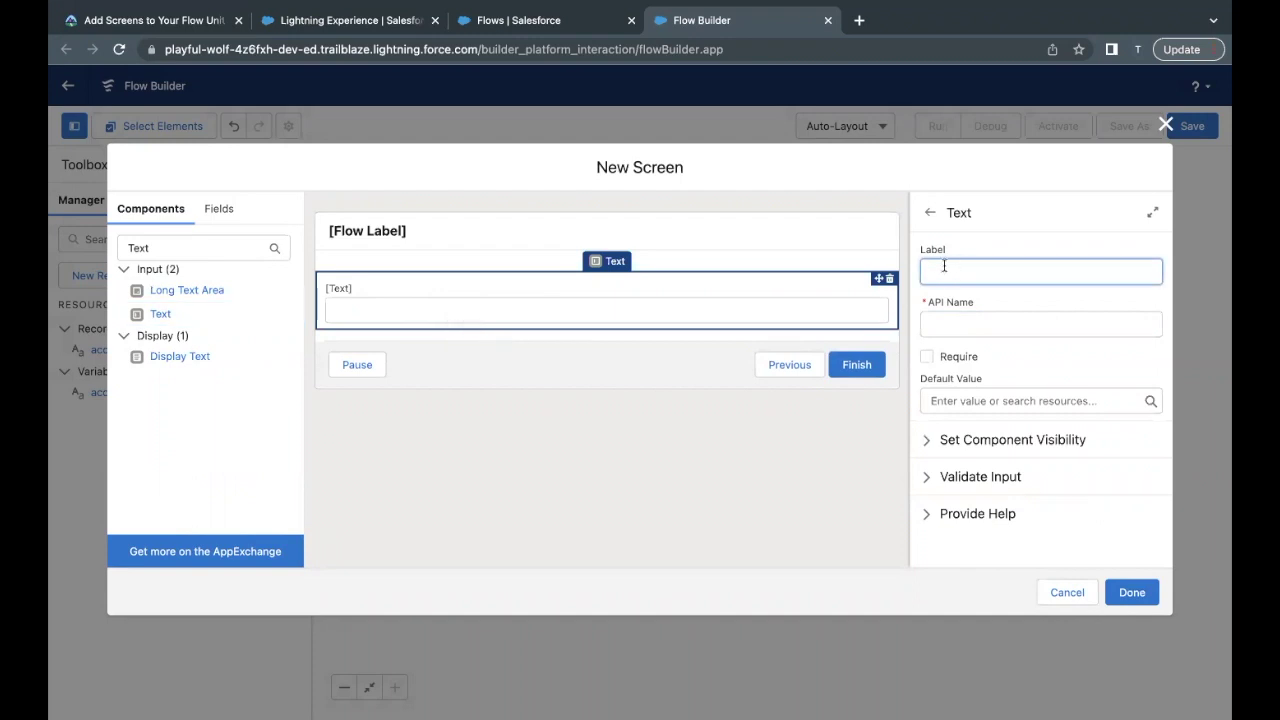
key("ctrl+v")
left_click(953, 320)
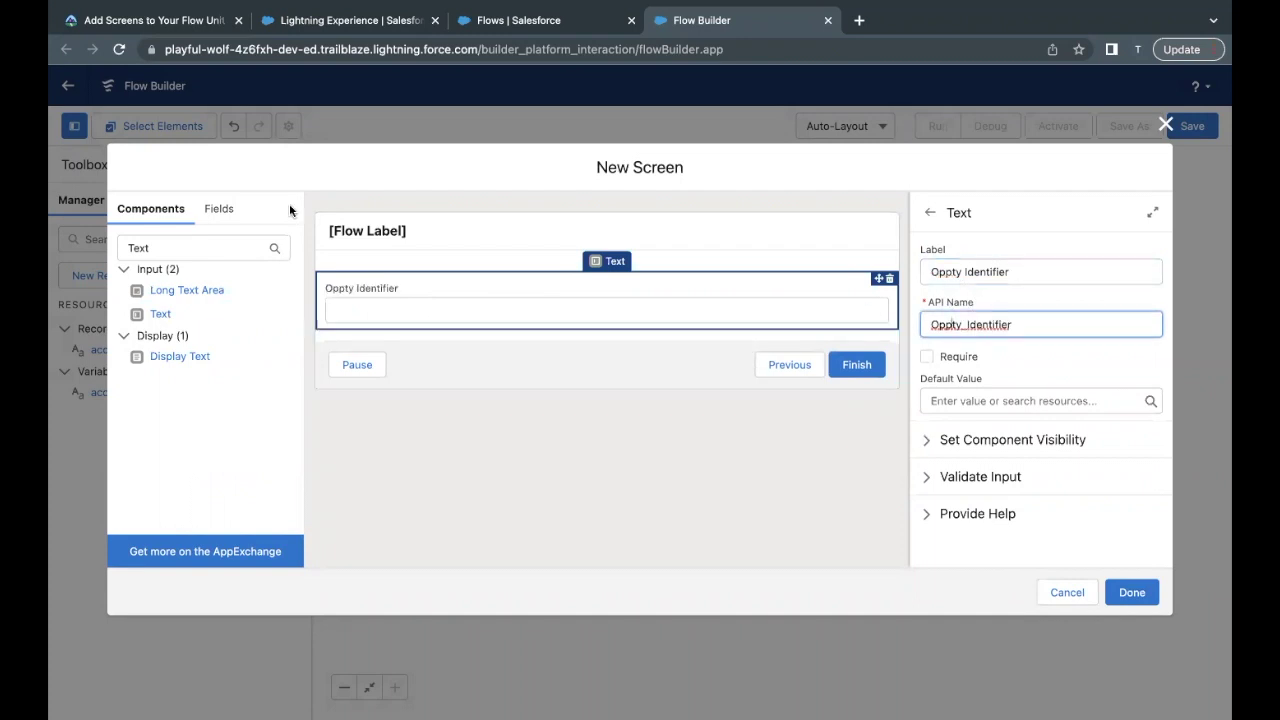
Find the date component requirements in the Trailhead challenge and copy its label Close Date.
left_click(182, 22)
scroll(324, 306, "down", 3)
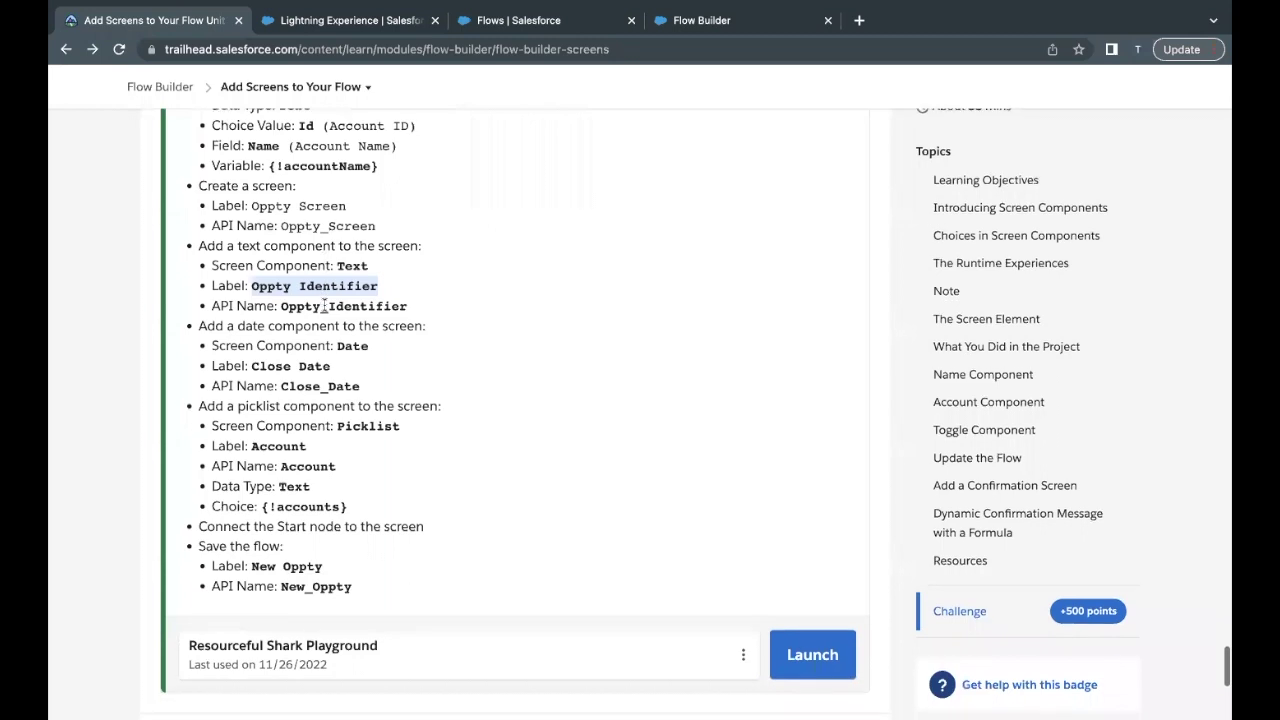
left_click(244, 329)
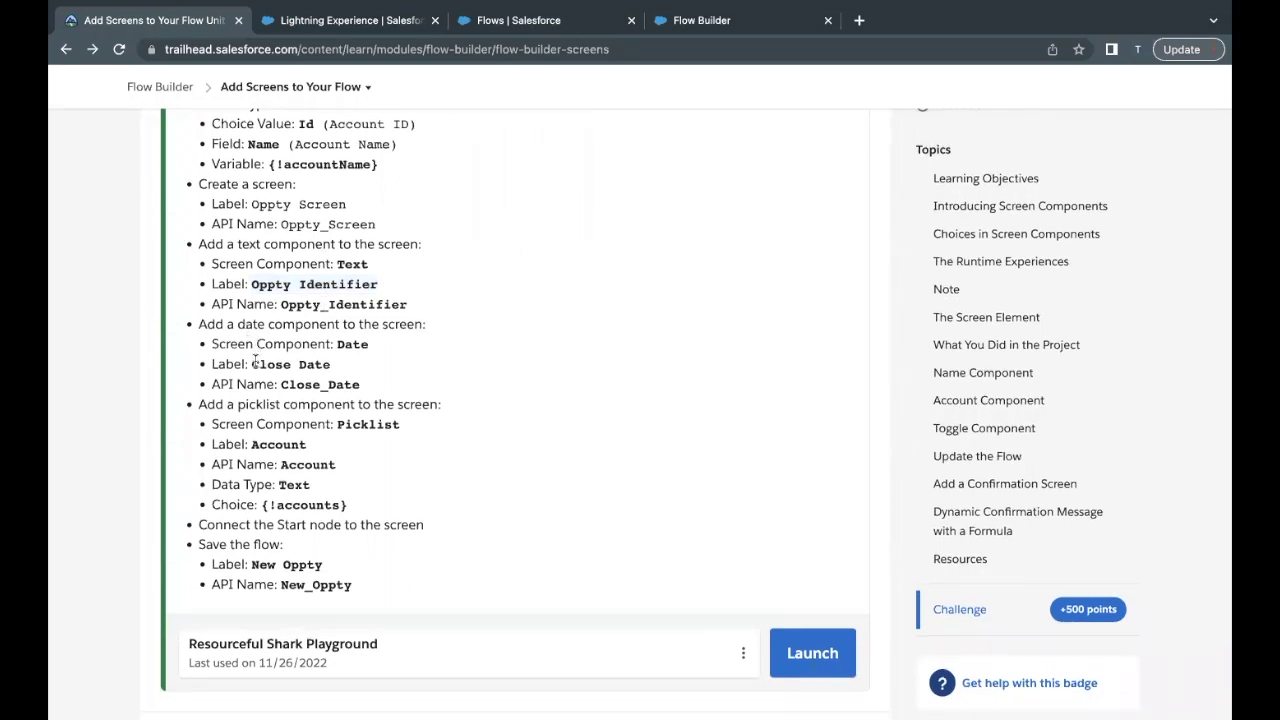
left_click_drag(253, 362, 345, 365)
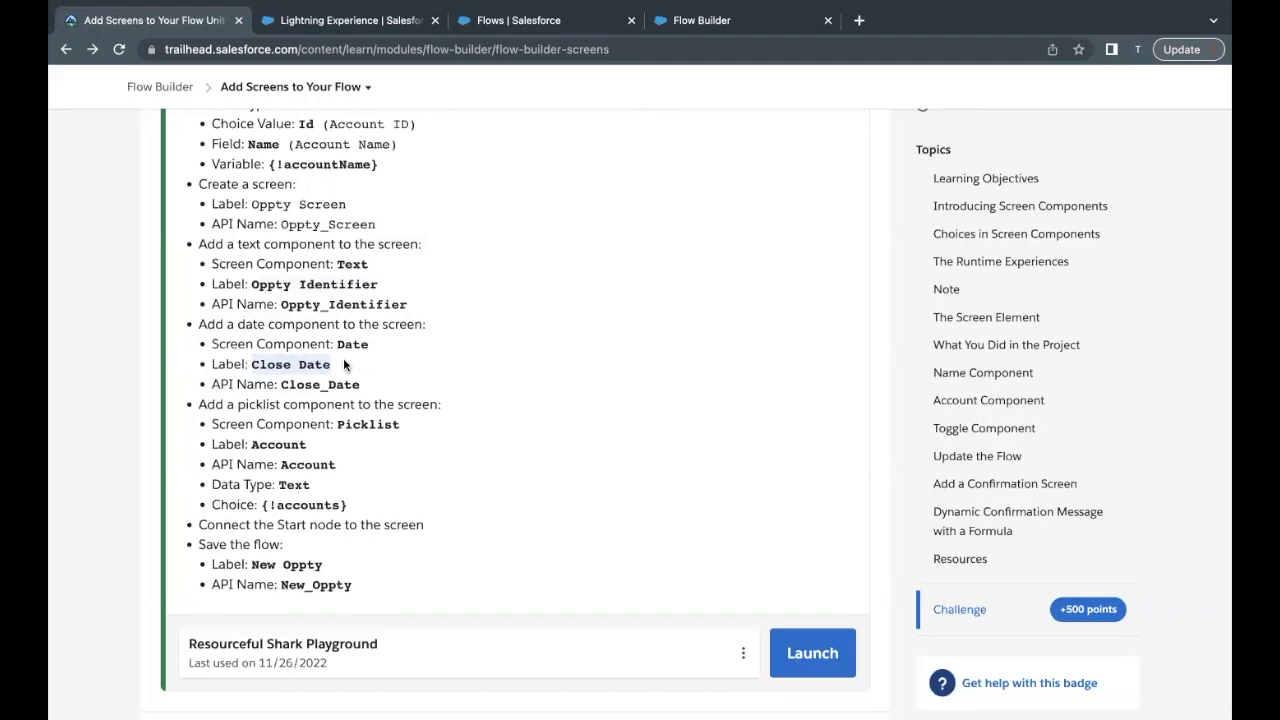
Back in Flow Builder, search the screen components for Date and add a Date input component below Oppty Identifier.
left_click(656, 28)
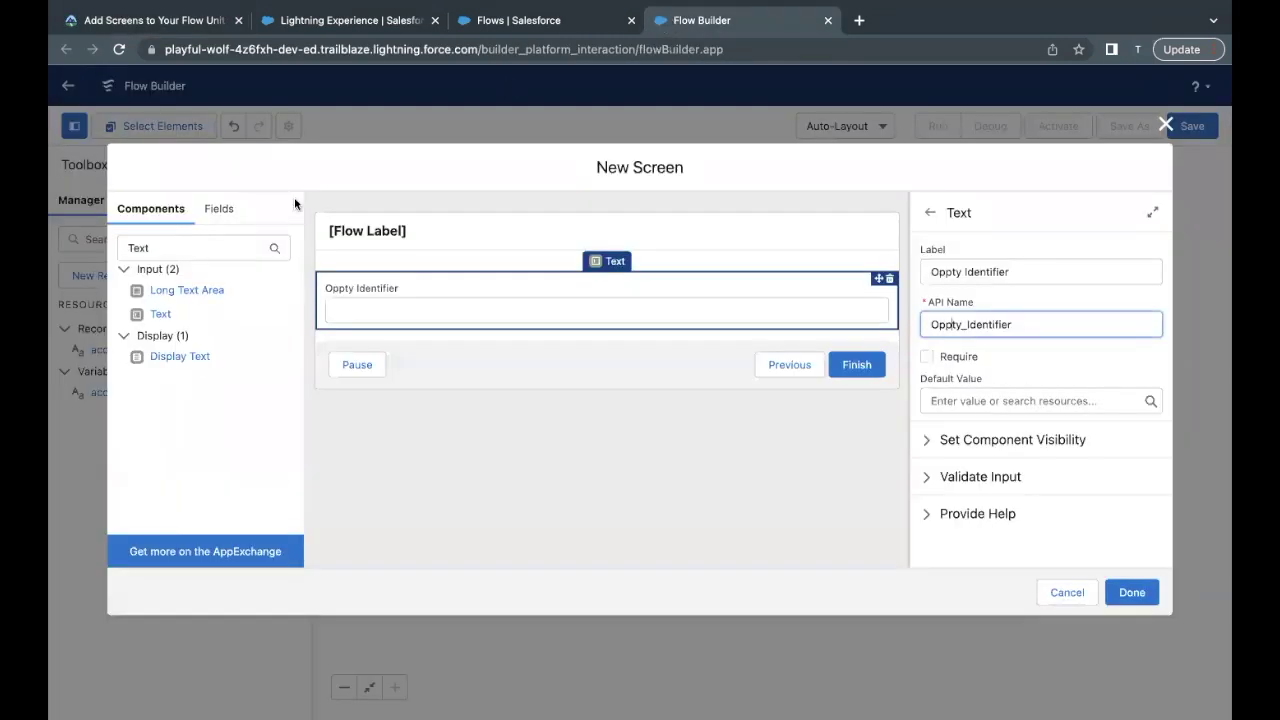
double_click(232, 244)
type("Date")
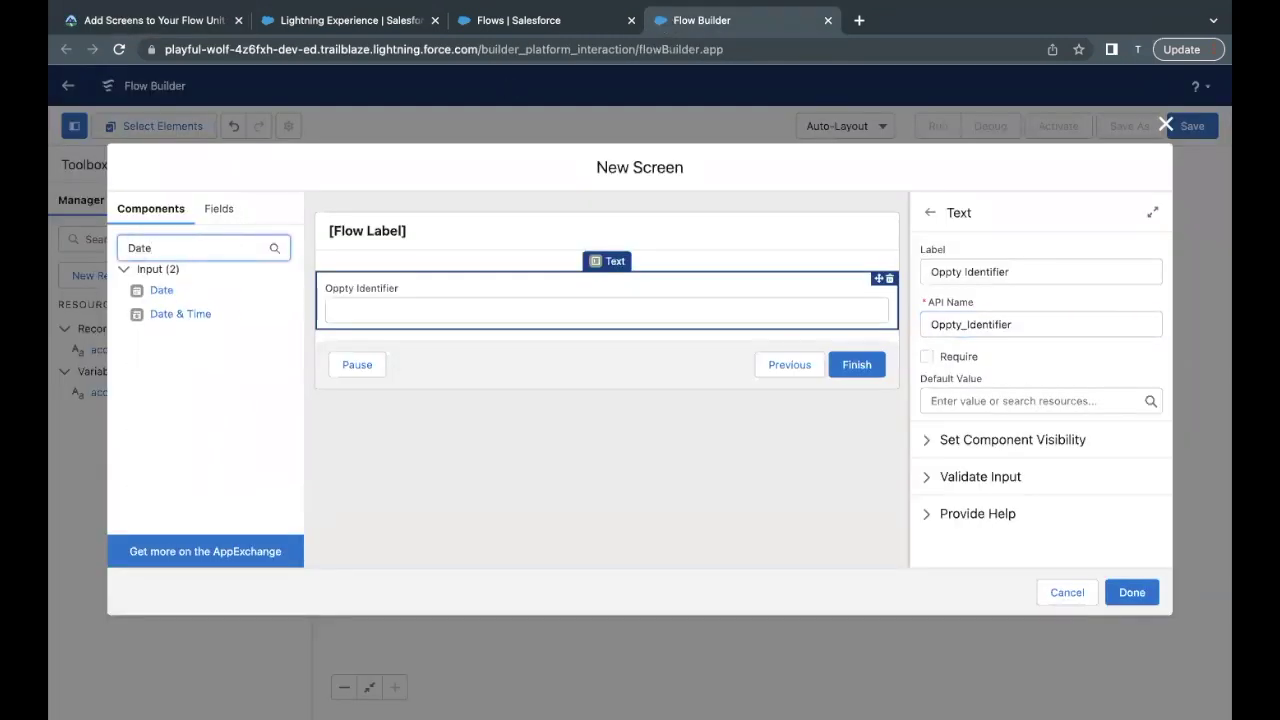
left_click(143, 285)
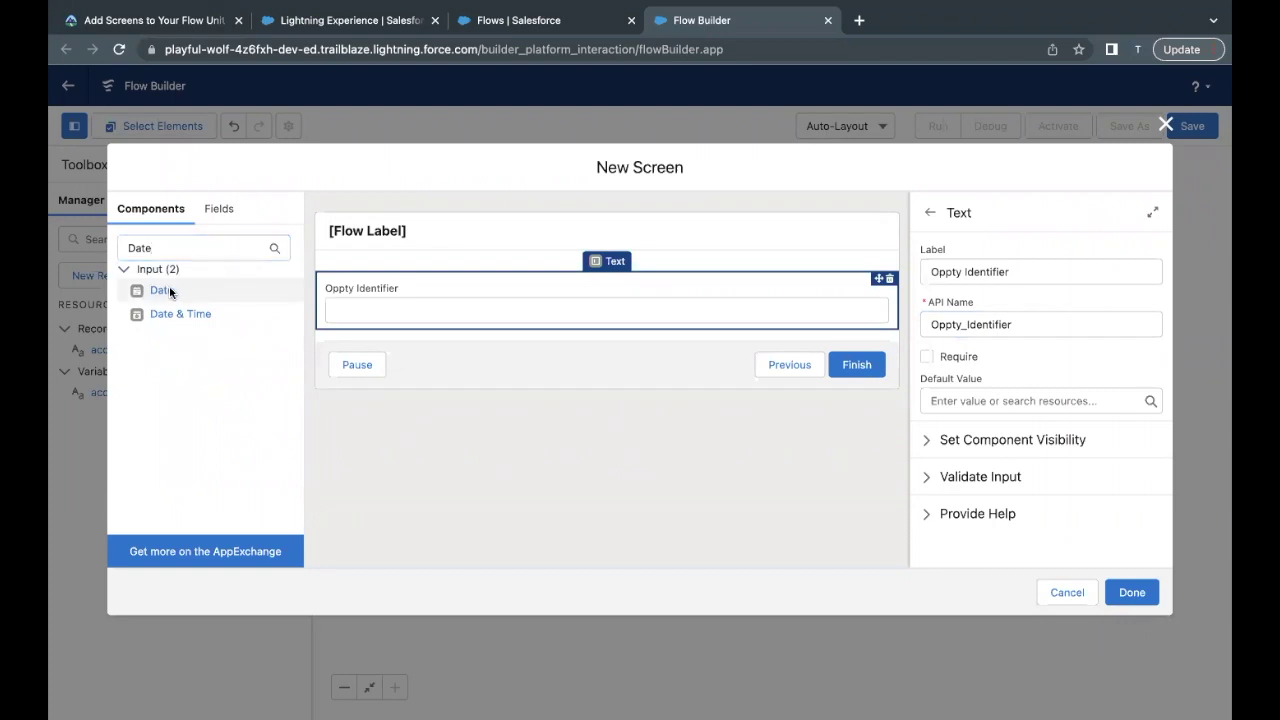
left_click(170, 291)
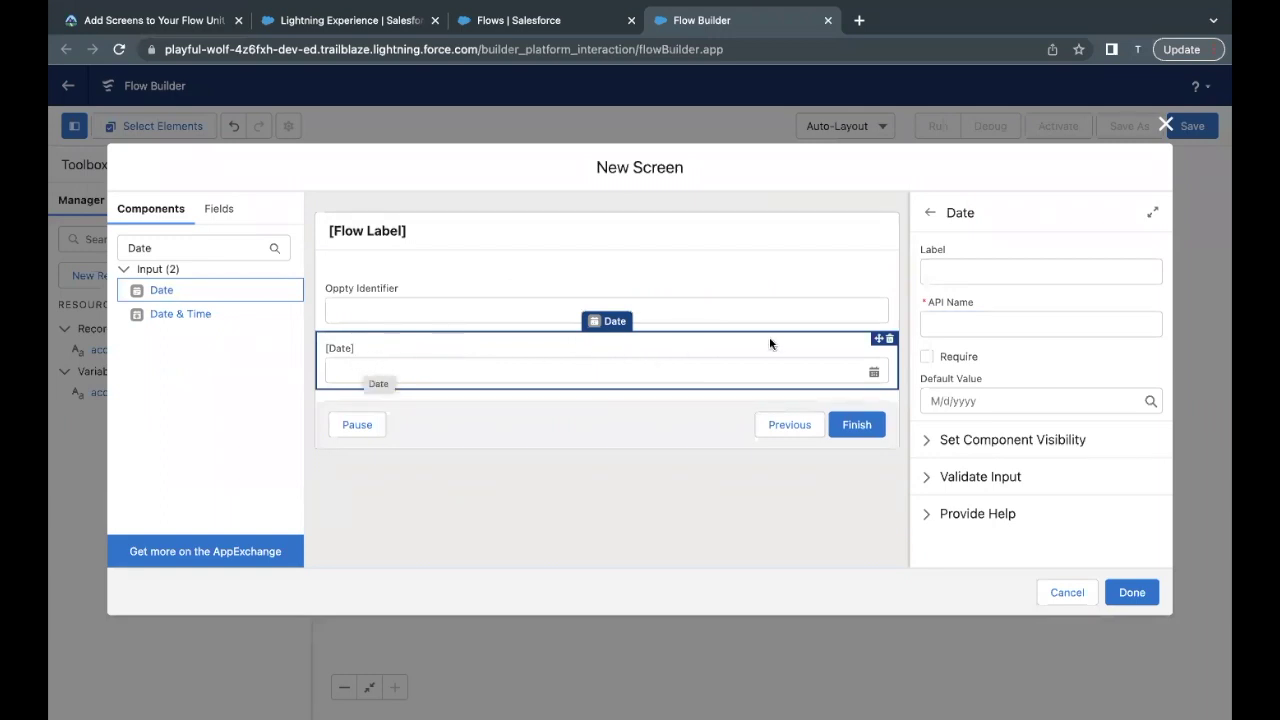
Label the Date component Close Date and give it the API name Close_Date.
left_click(963, 277)
type("Close Date")
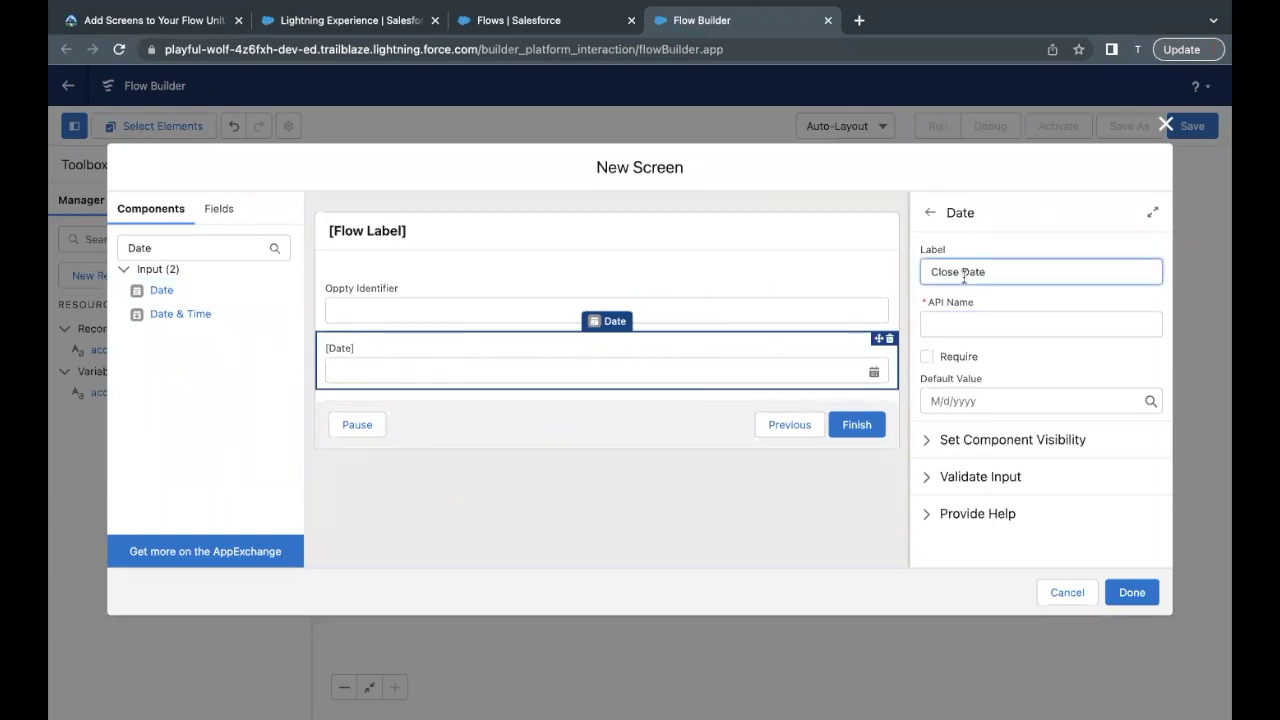
left_click(939, 333)
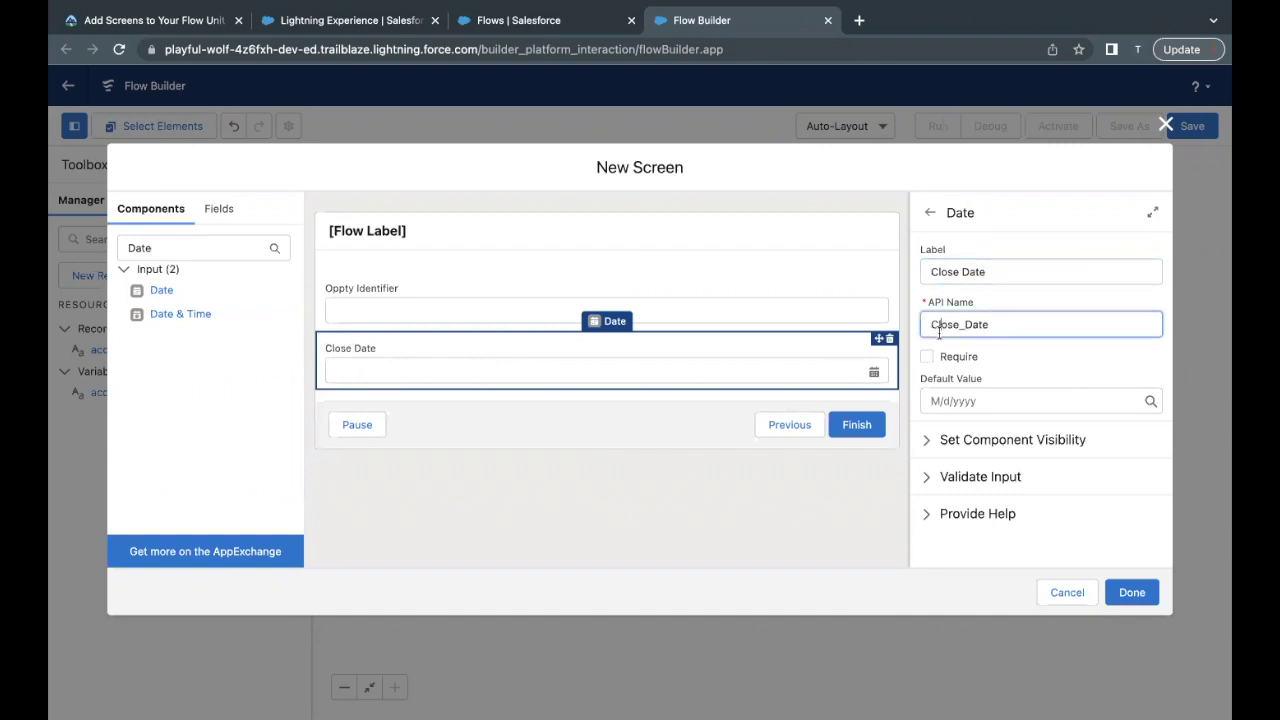
Review the picklist component's label, API name, data type and choice requirements in the Trailhead challenge.
left_click(193, 30)
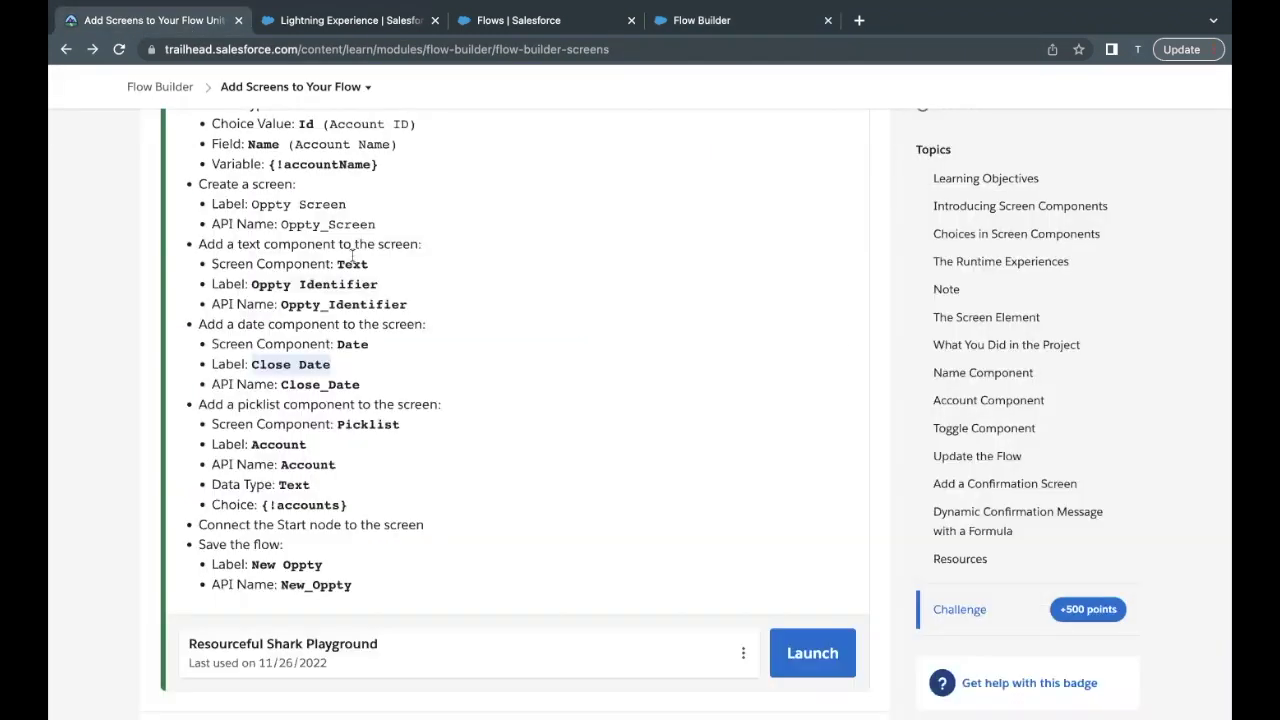
scroll(362, 367, "down", 1)
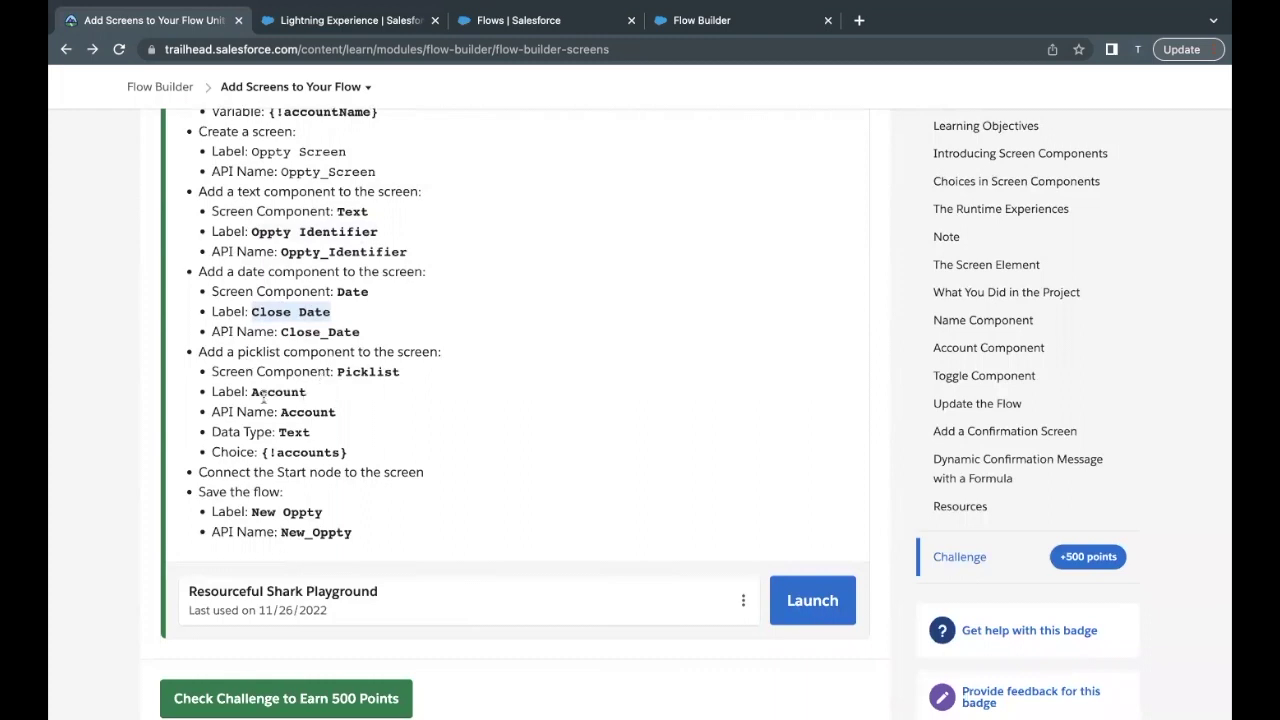
left_click_drag(252, 392, 320, 396)
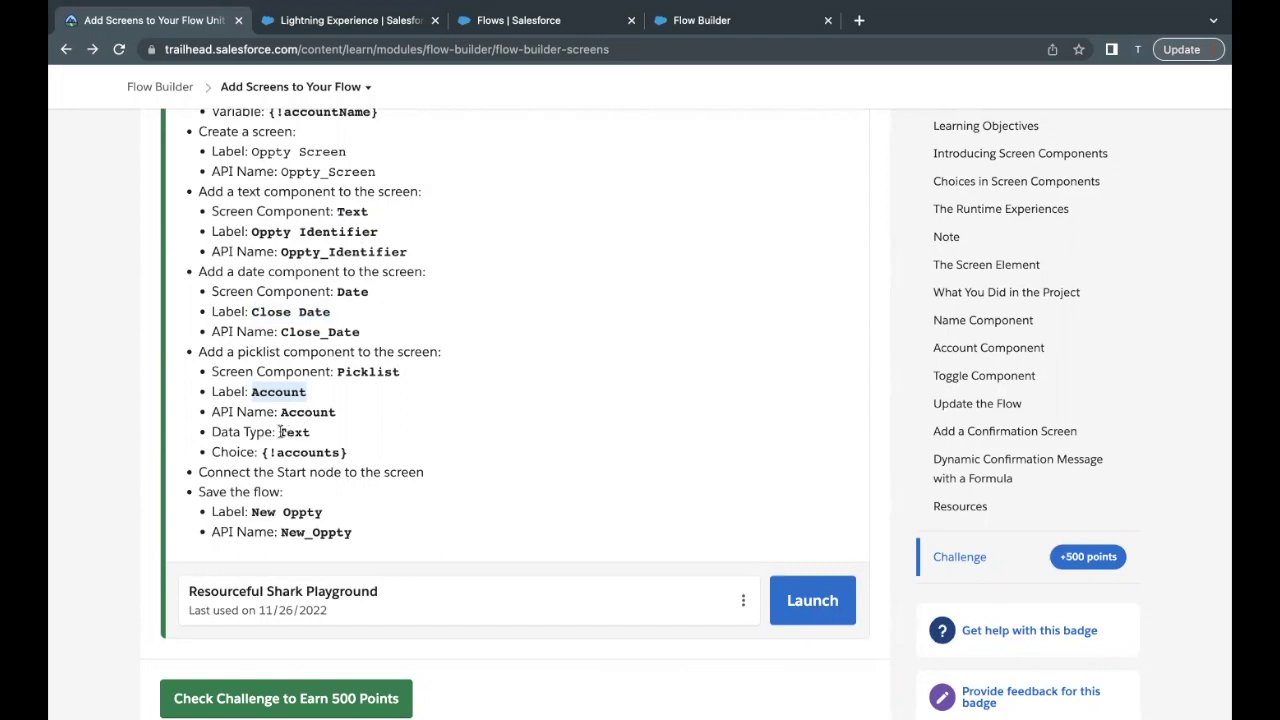
left_click_drag(281, 432, 348, 452)
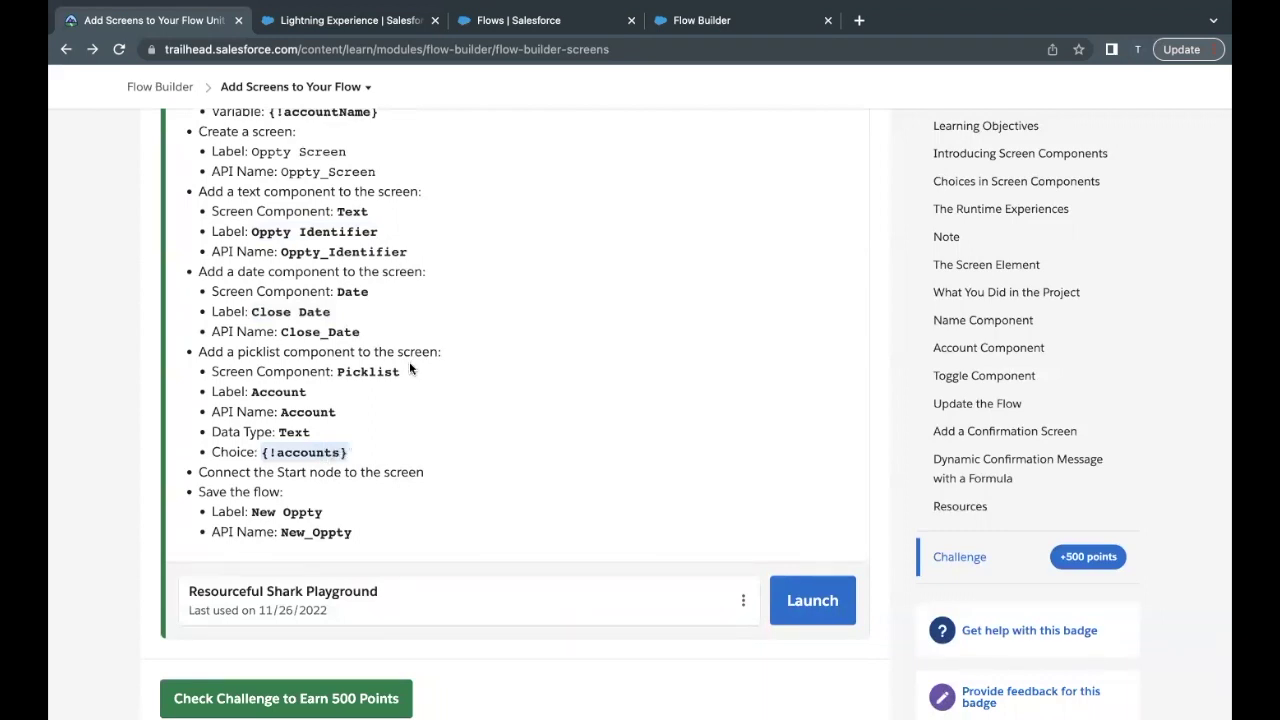
Back in Flow Builder, search the screen components for Pick and place a Picklist component below Close Date.
left_click(695, 20)
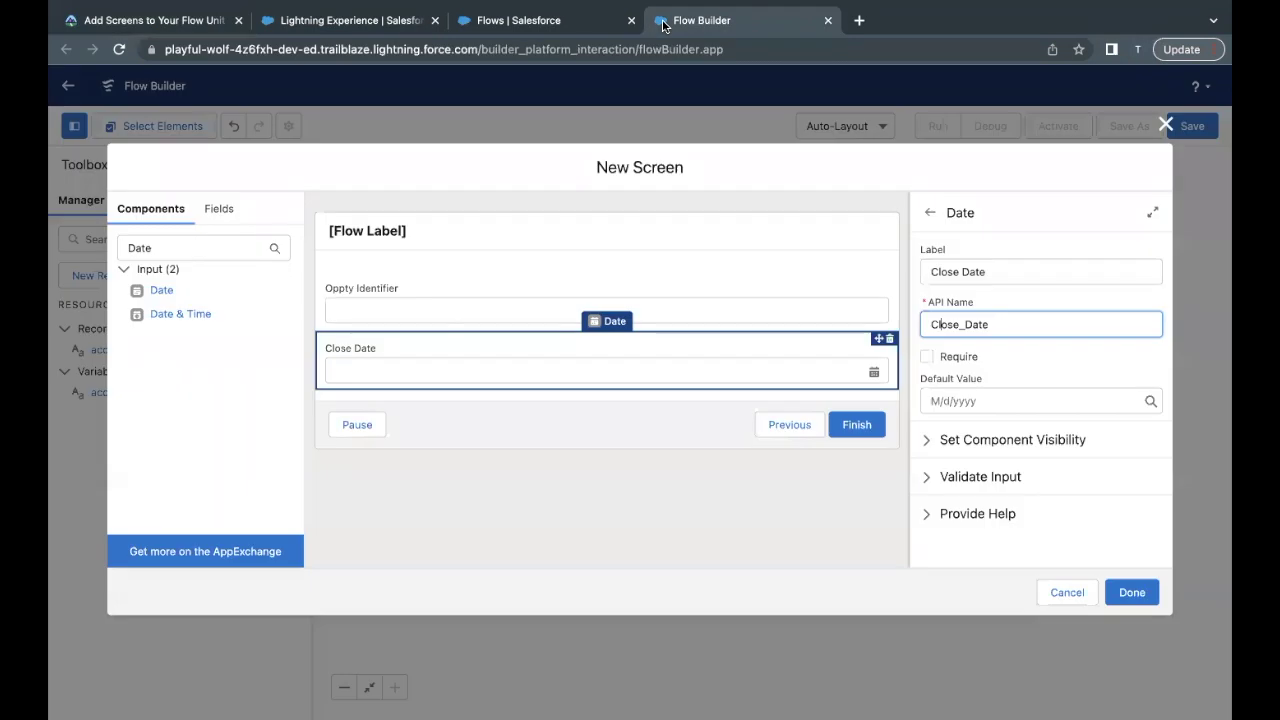
left_click(196, 258)
type("Pick")
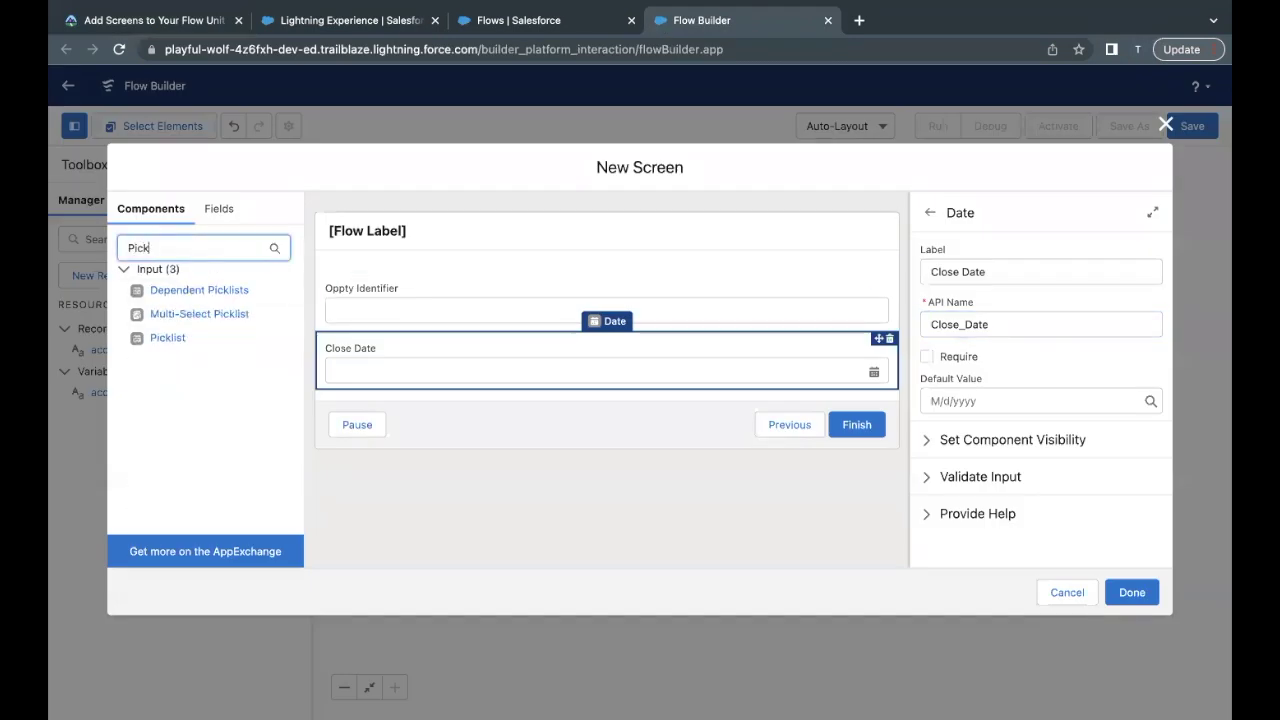
left_click_drag(150, 338, 371, 378)
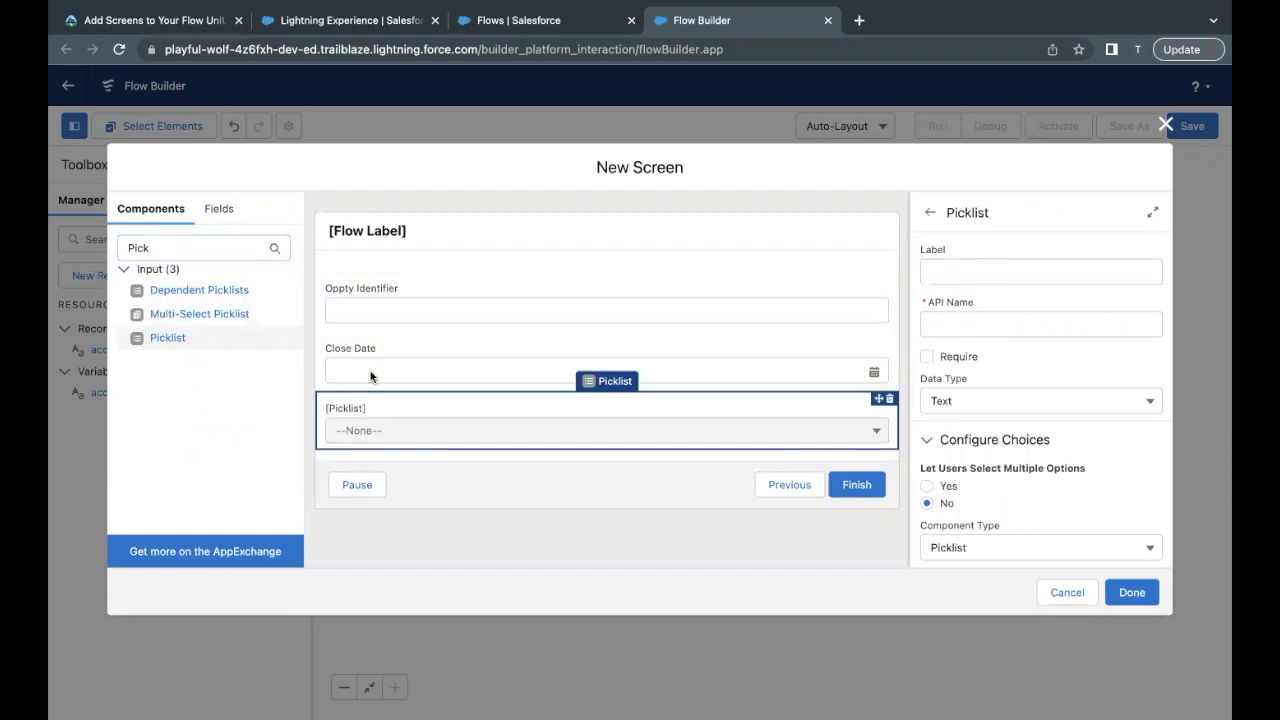
Label the Picklist component Account and give it the API name Account.
left_click(933, 272)
type("Account")
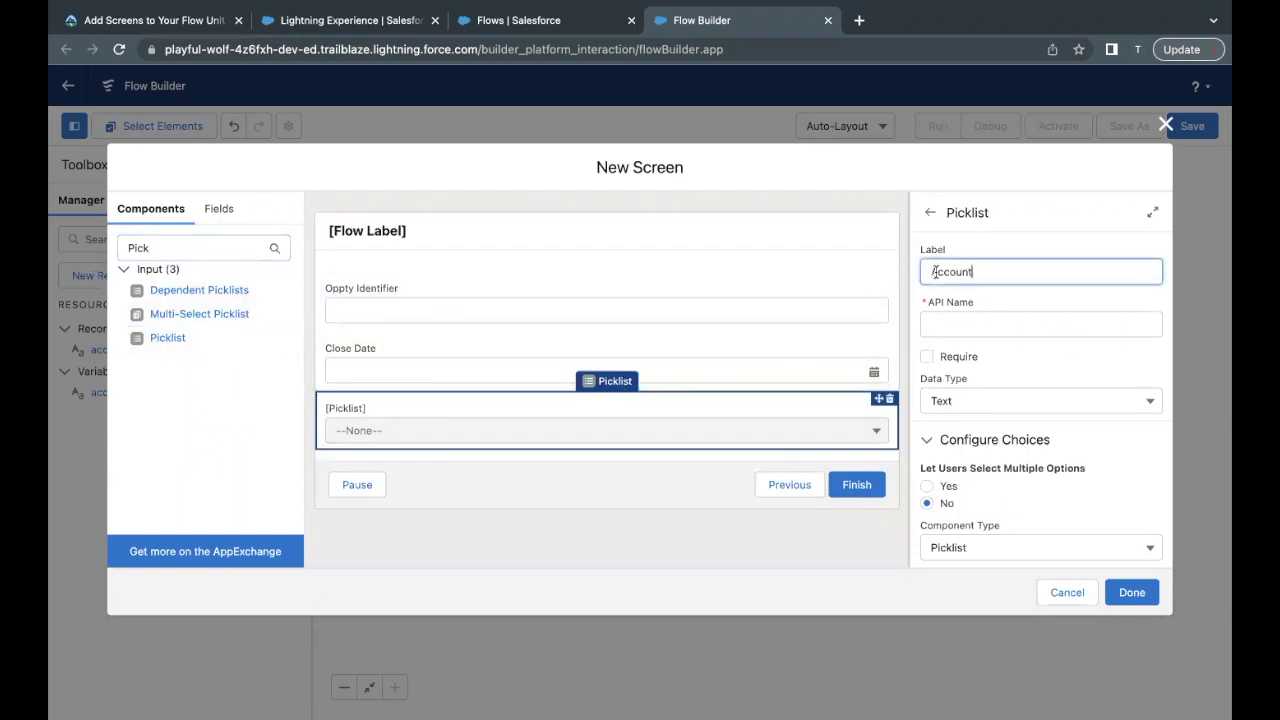
left_click(957, 329)
Set the Account picklist's choice to the accounts record choice set.
scroll(985, 340, "down", 1)
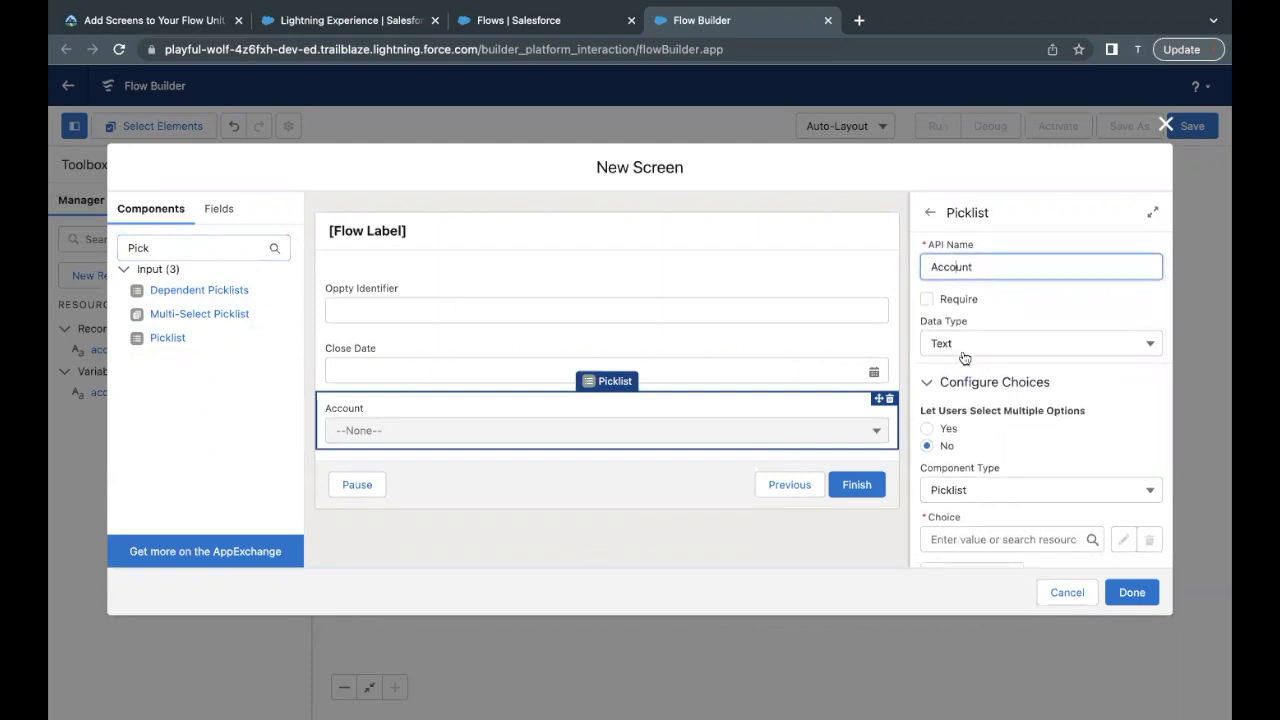
scroll(964, 358, "down", 2)
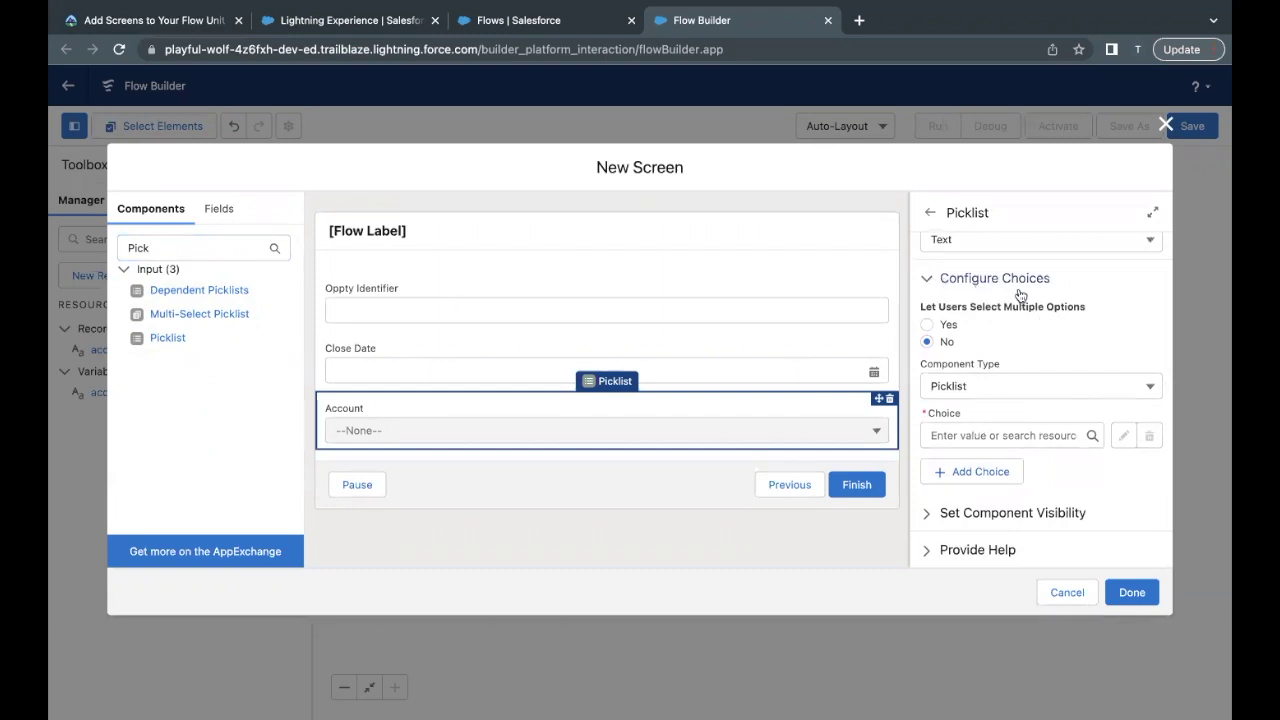
left_click(940, 436)
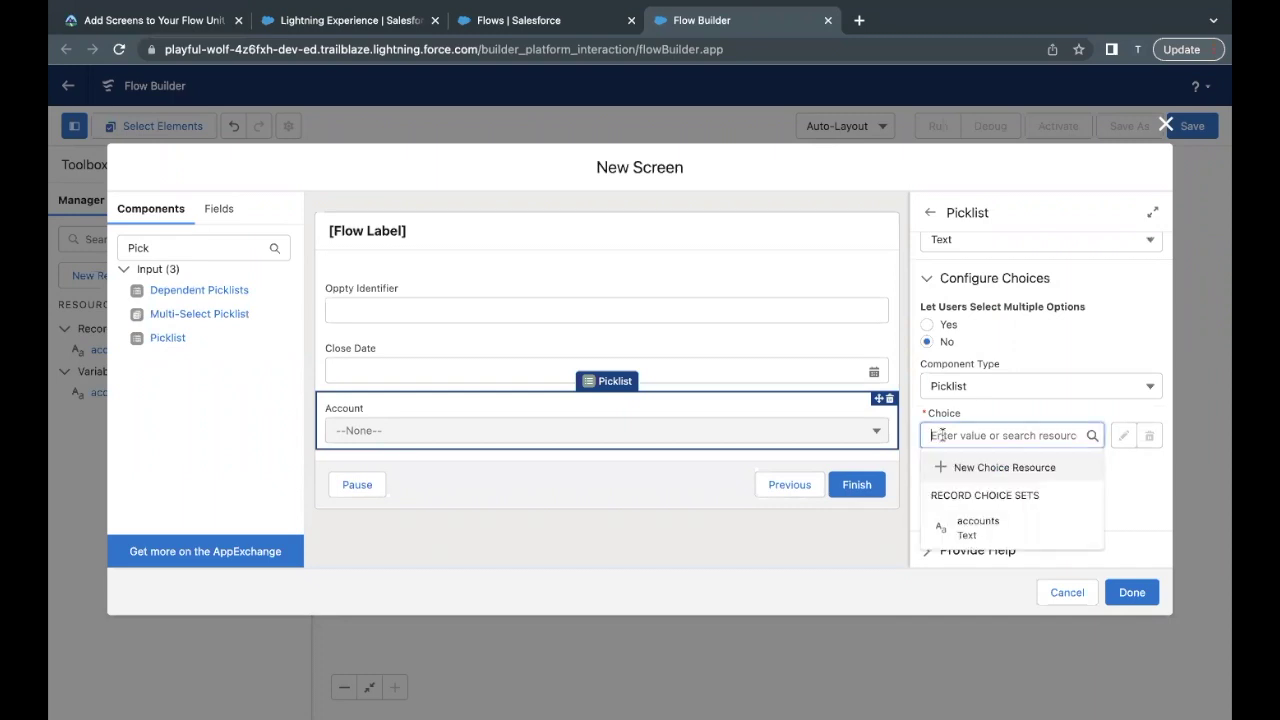
left_click(977, 533)
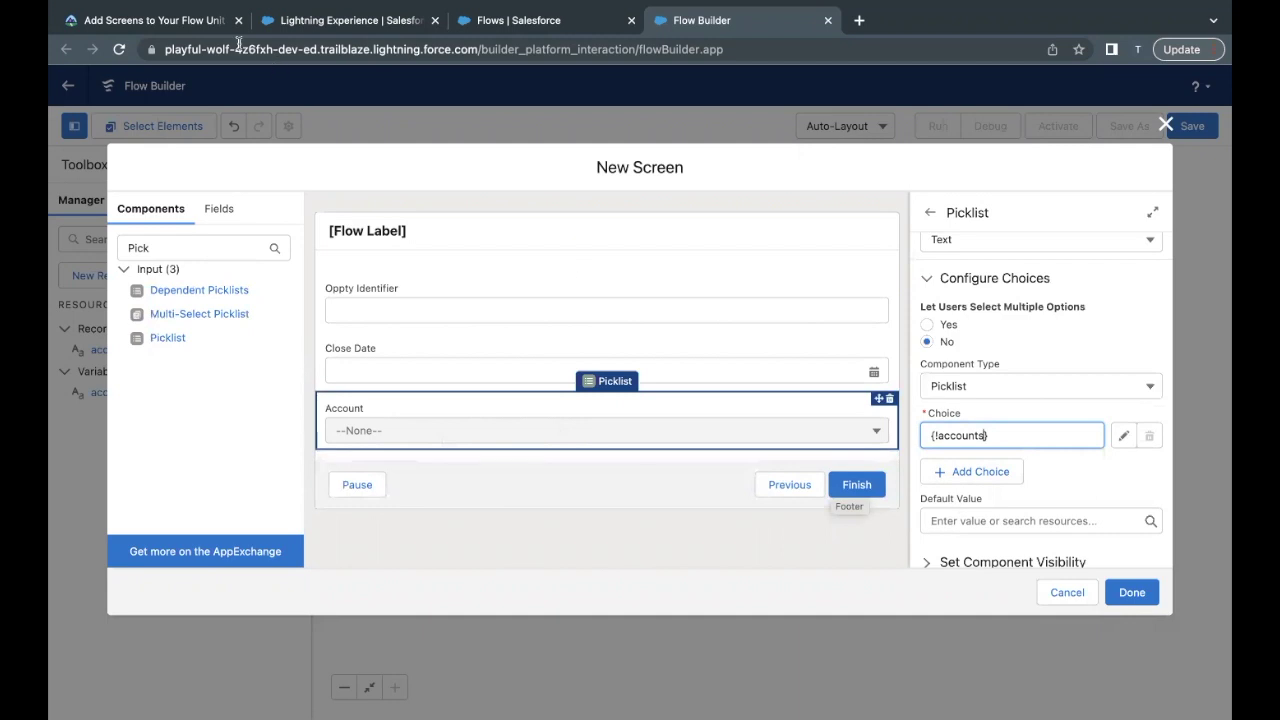
Find the flow-saving requirements in the Trailhead challenge and copy the flow label New Oppty.
left_click(160, 20)
scroll(335, 378, "down", 2)
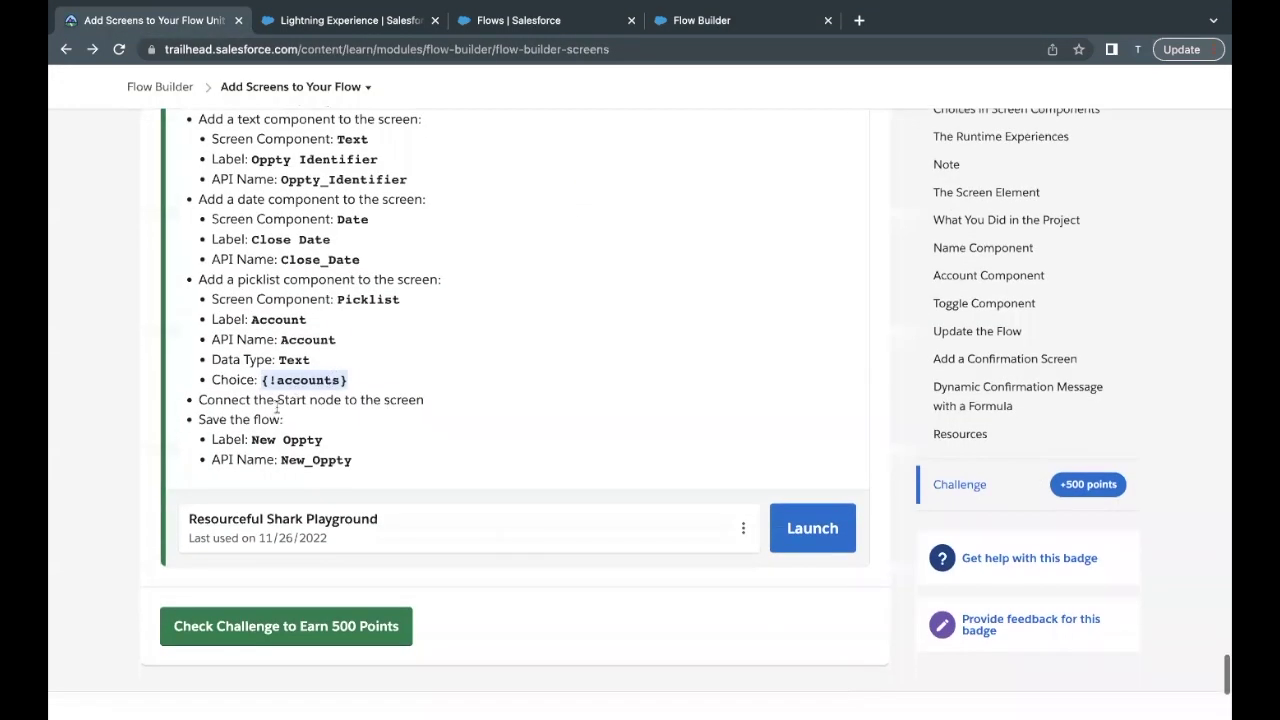
left_click_drag(252, 438, 335, 440)
key("ctrl+c")
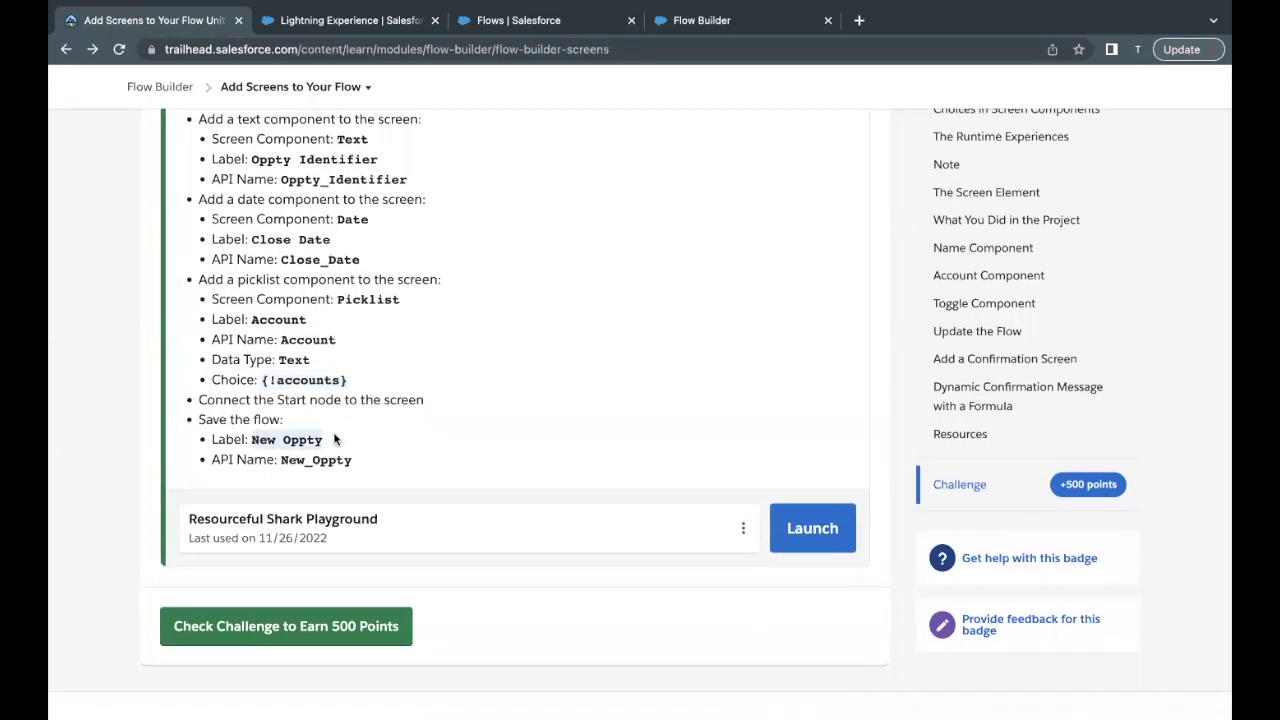
Back in Flow Builder, finish the new screen and save the flow as New Oppty with API name New_Oppty.
left_click(695, 19)
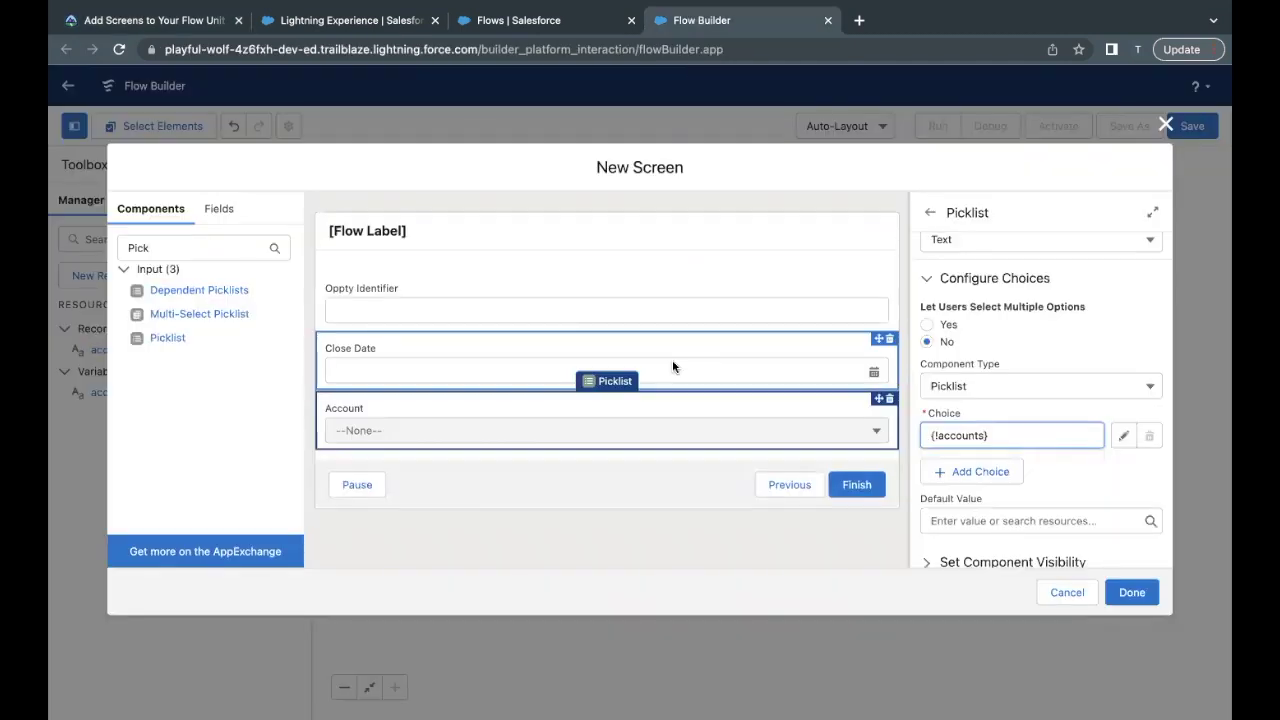
left_click(1130, 592)
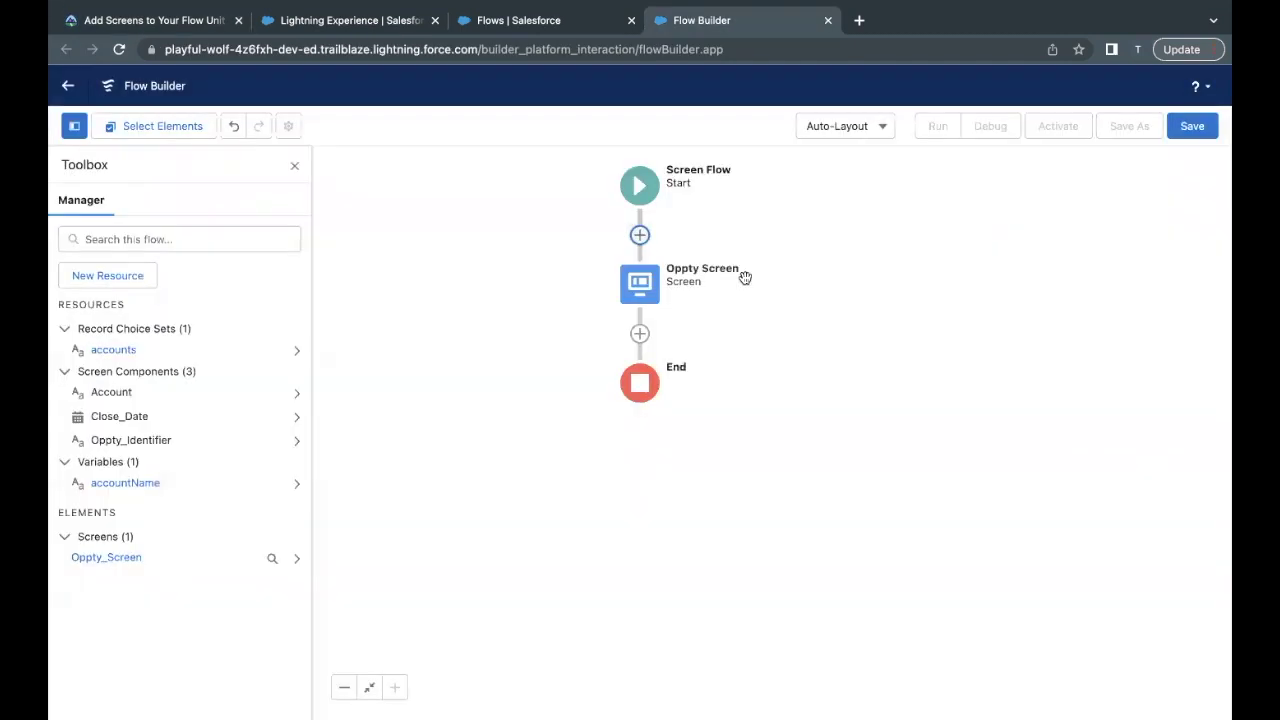
left_click(1177, 137)
left_click(526, 337)
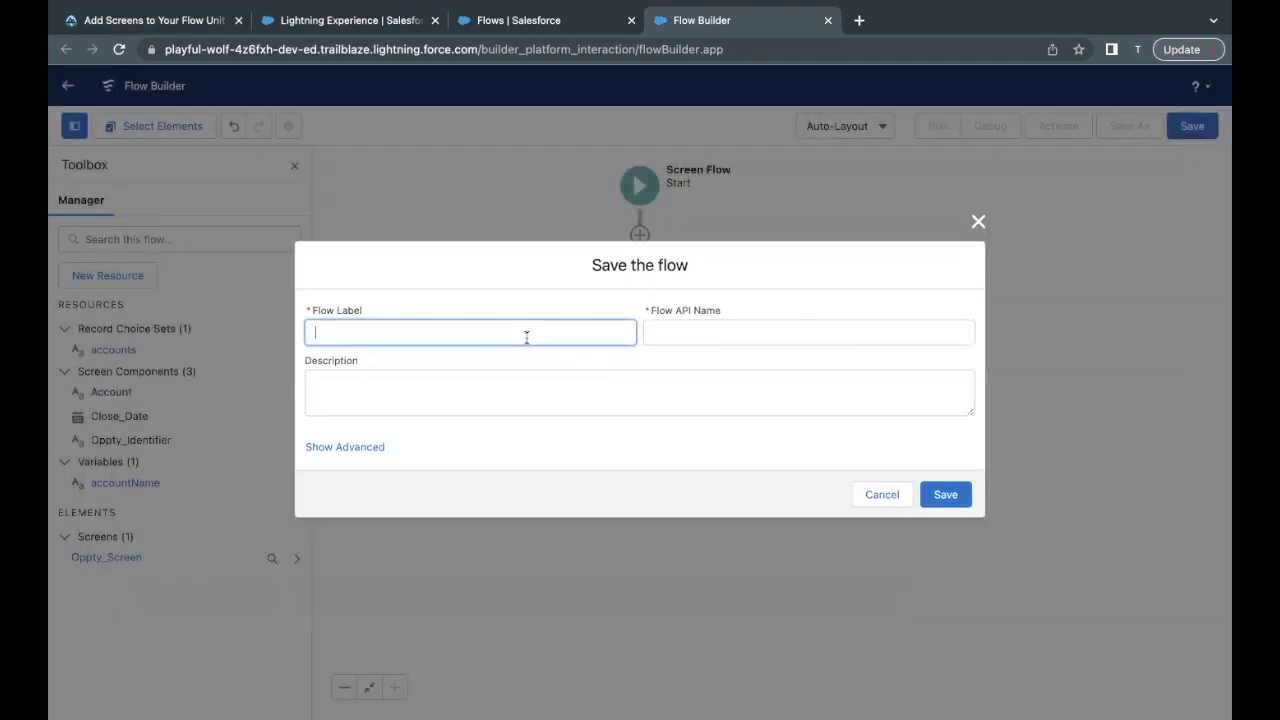
key("ctrl+v")
left_click(742, 365)
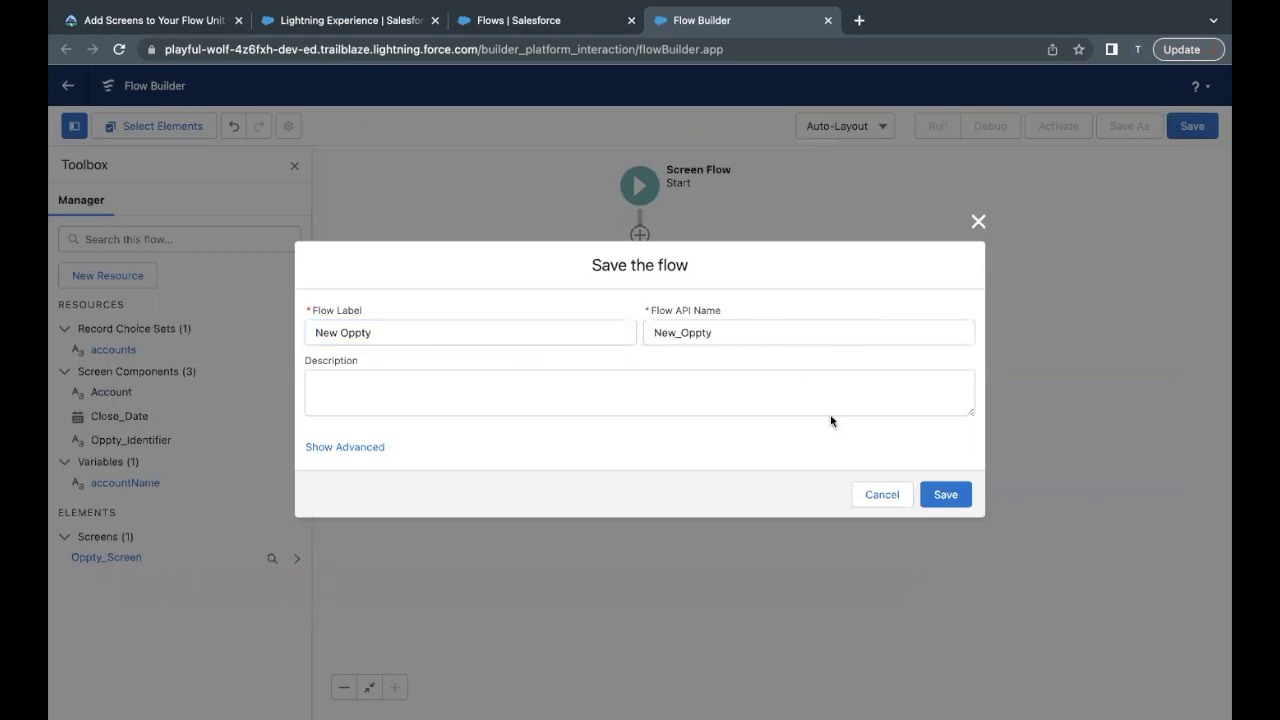
left_click(932, 497)
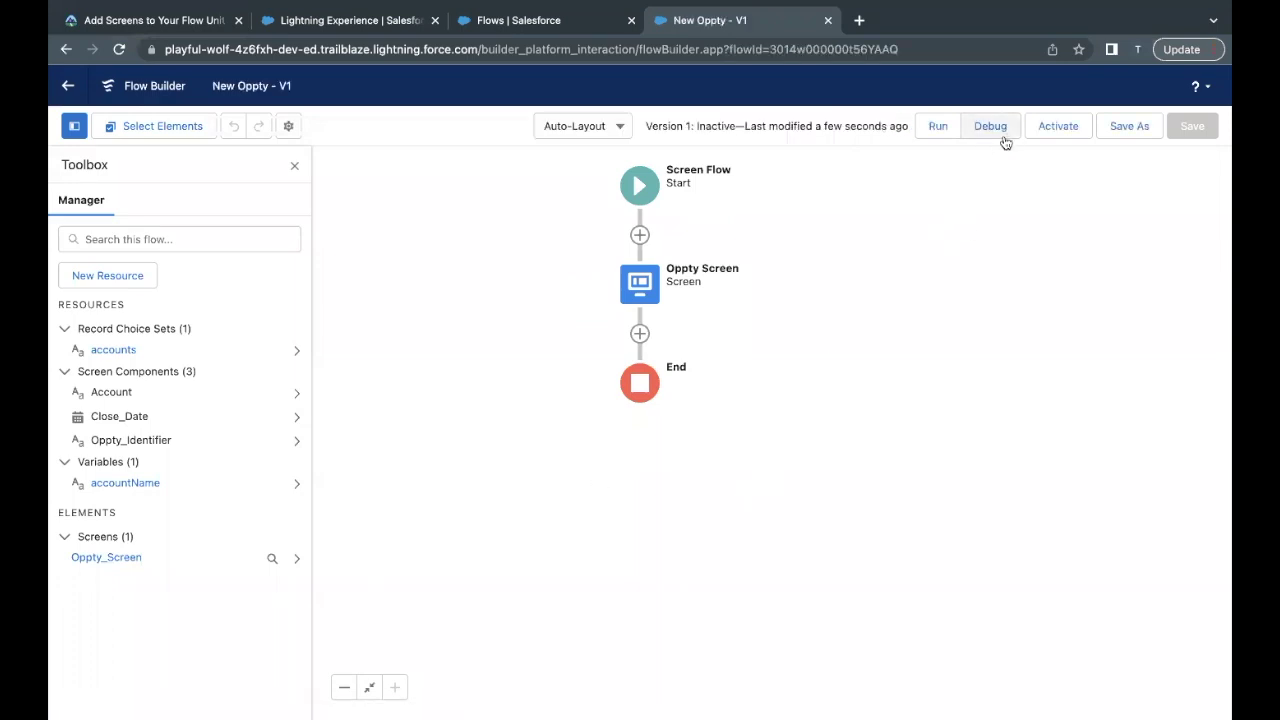
Debug the flow with Oppty Identifier Textile, close date Nov 30, 2022 and account Pyramid Construction Inc., and finish the interview.
left_click(990, 128)
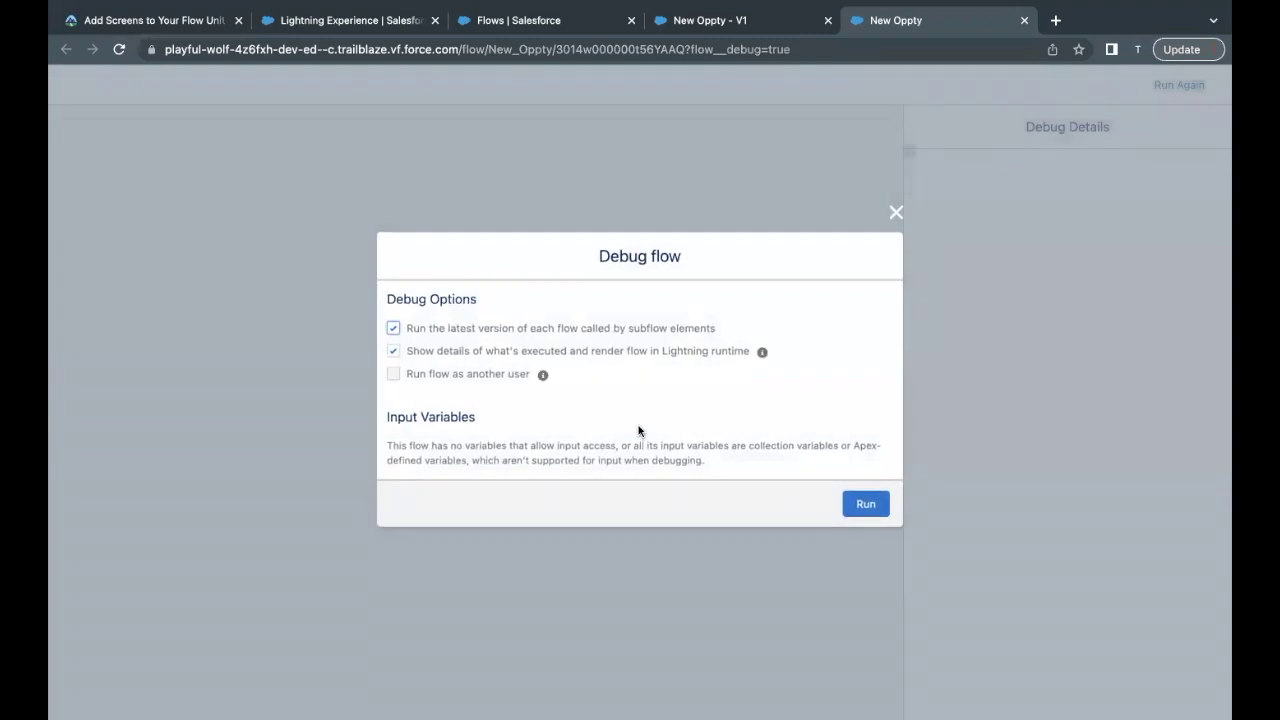
left_click(866, 505)
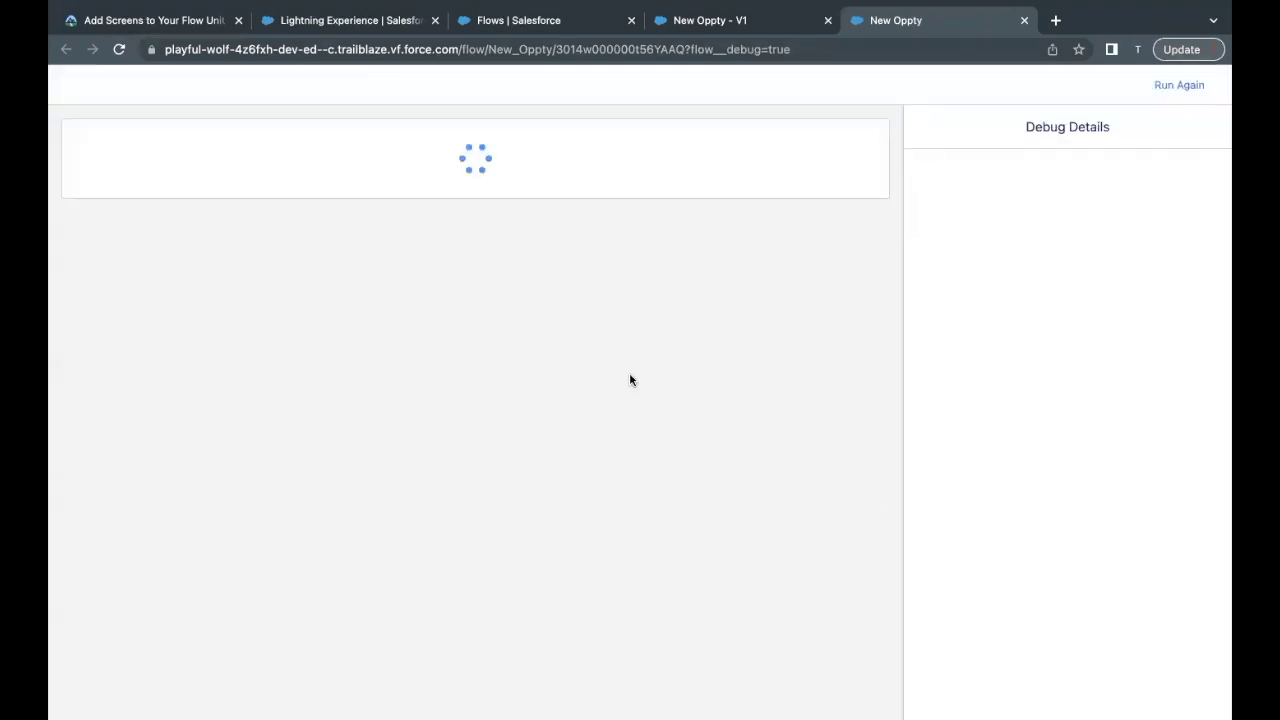
left_click(239, 201)
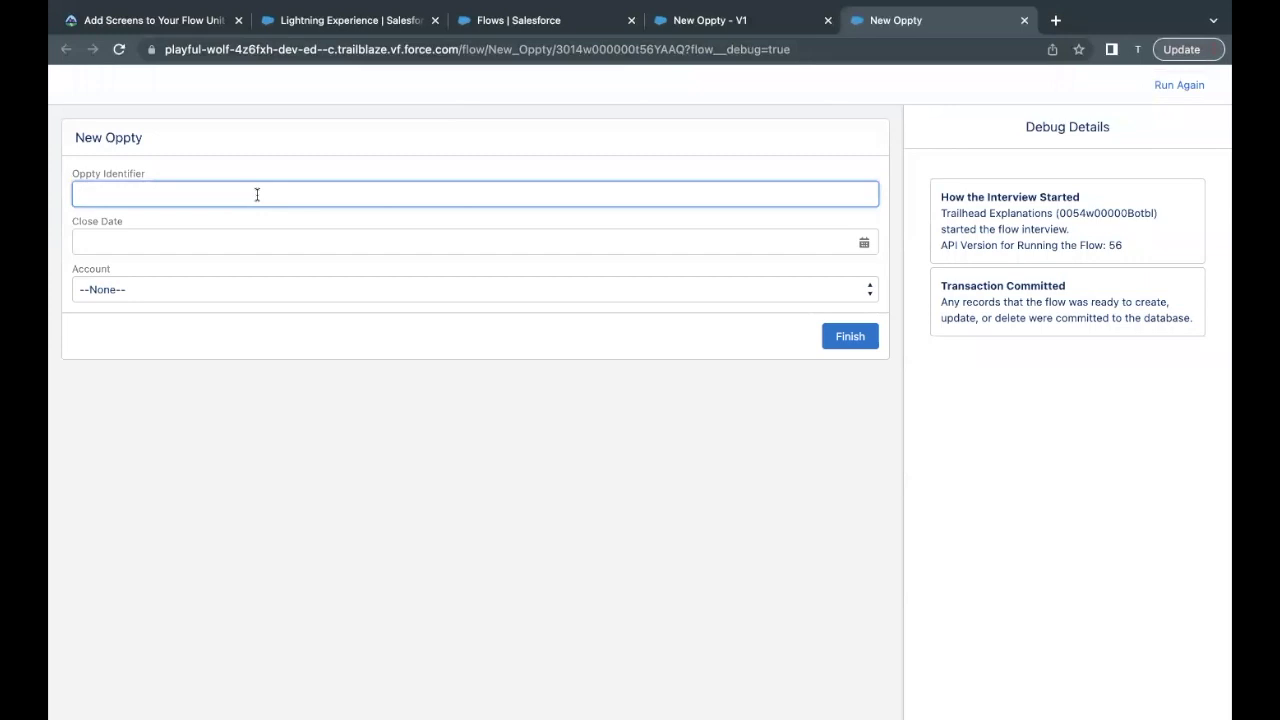
left_click(177, 238)
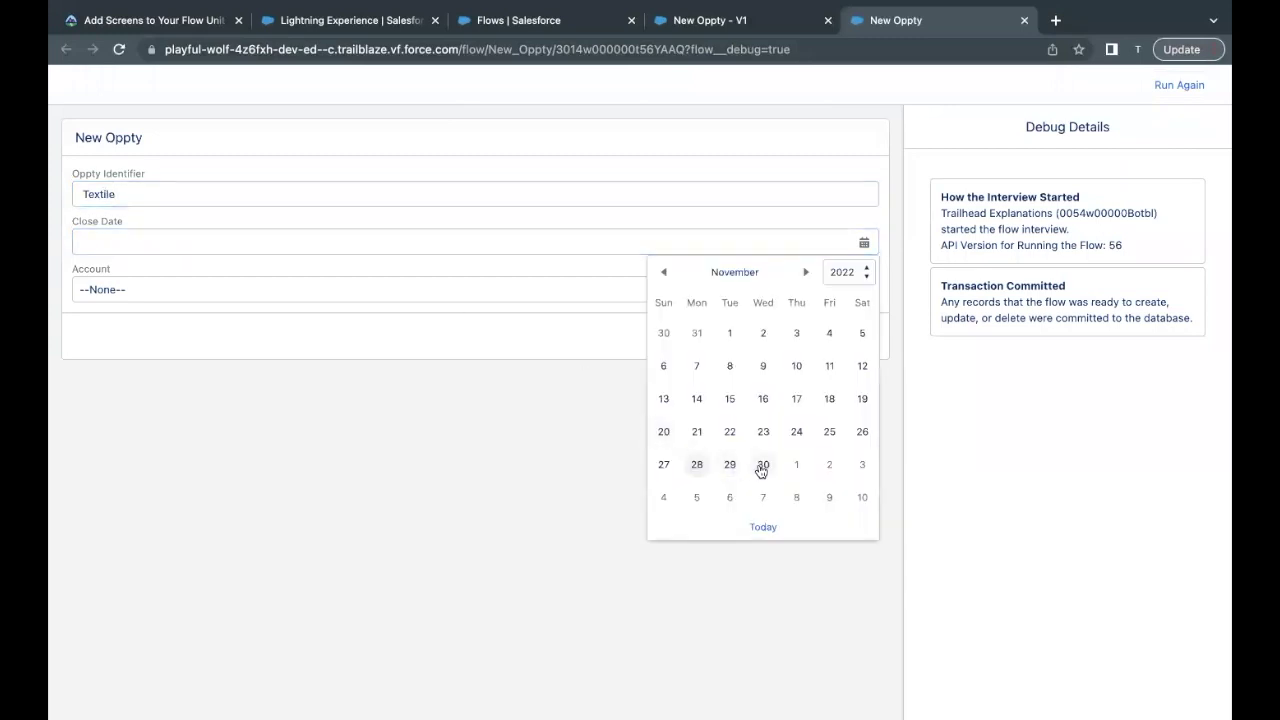
left_click(763, 465)
left_click(217, 290)
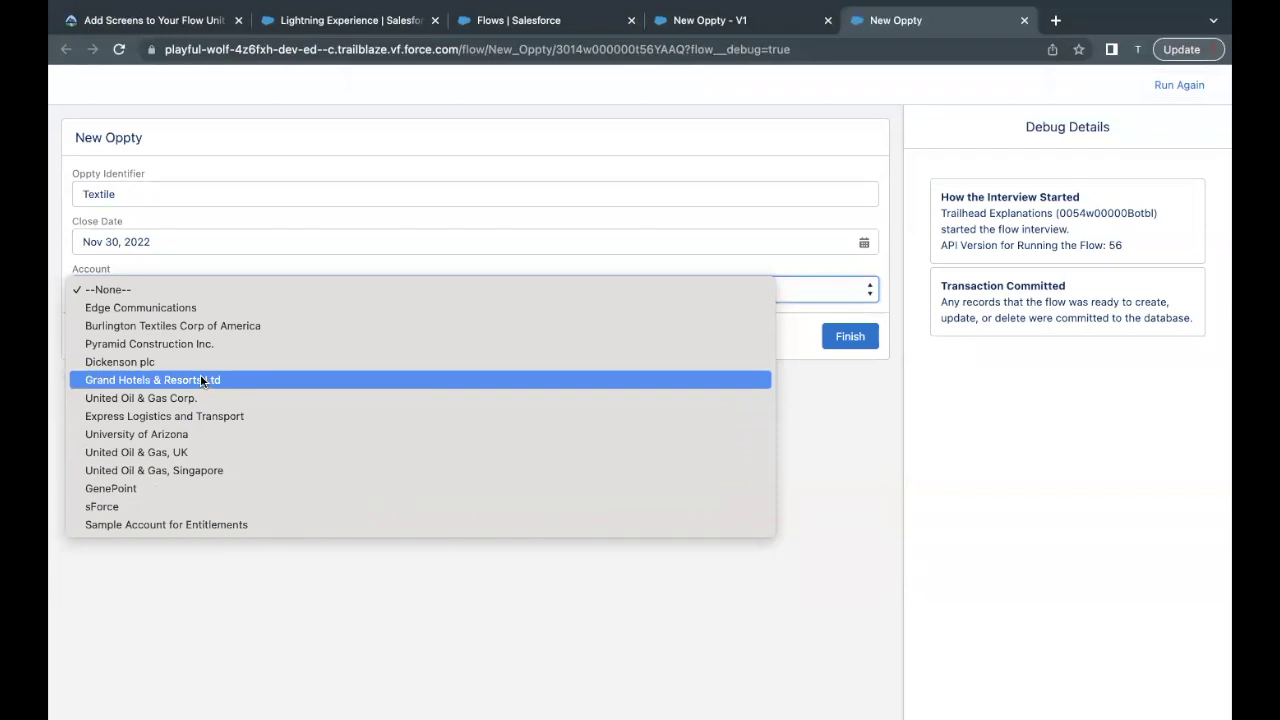
left_click(246, 343)
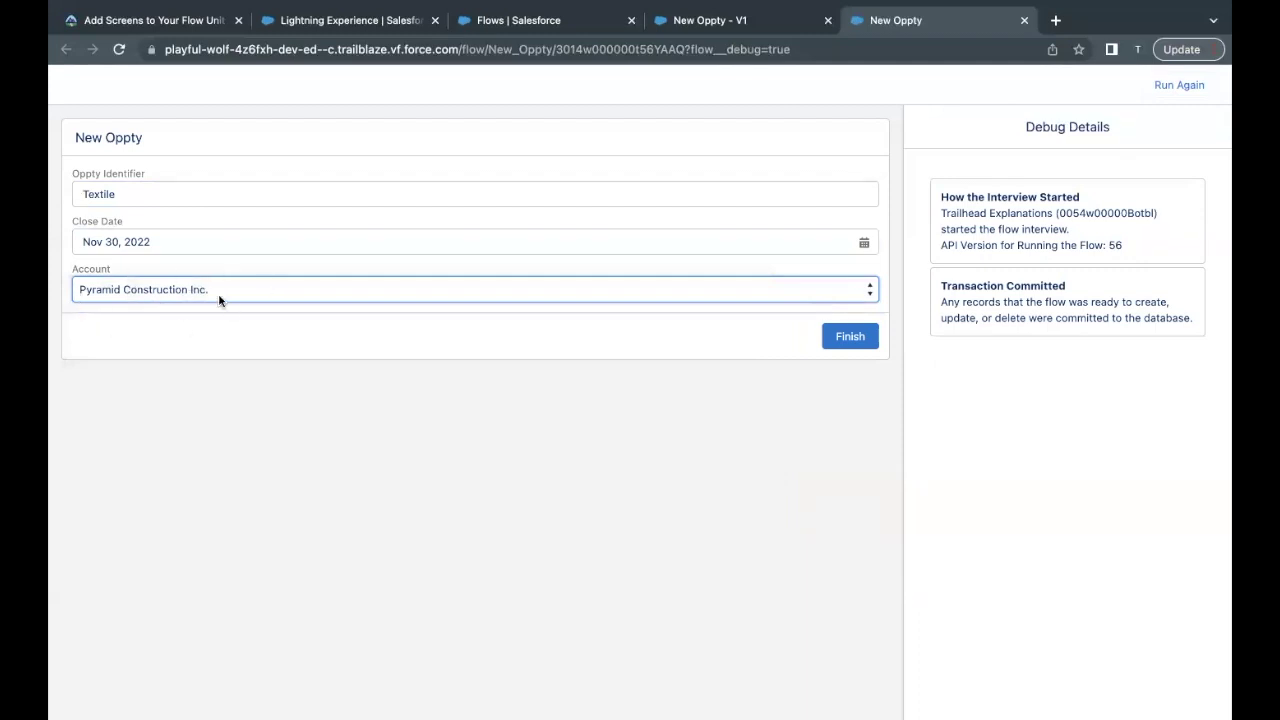
left_click(850, 337)
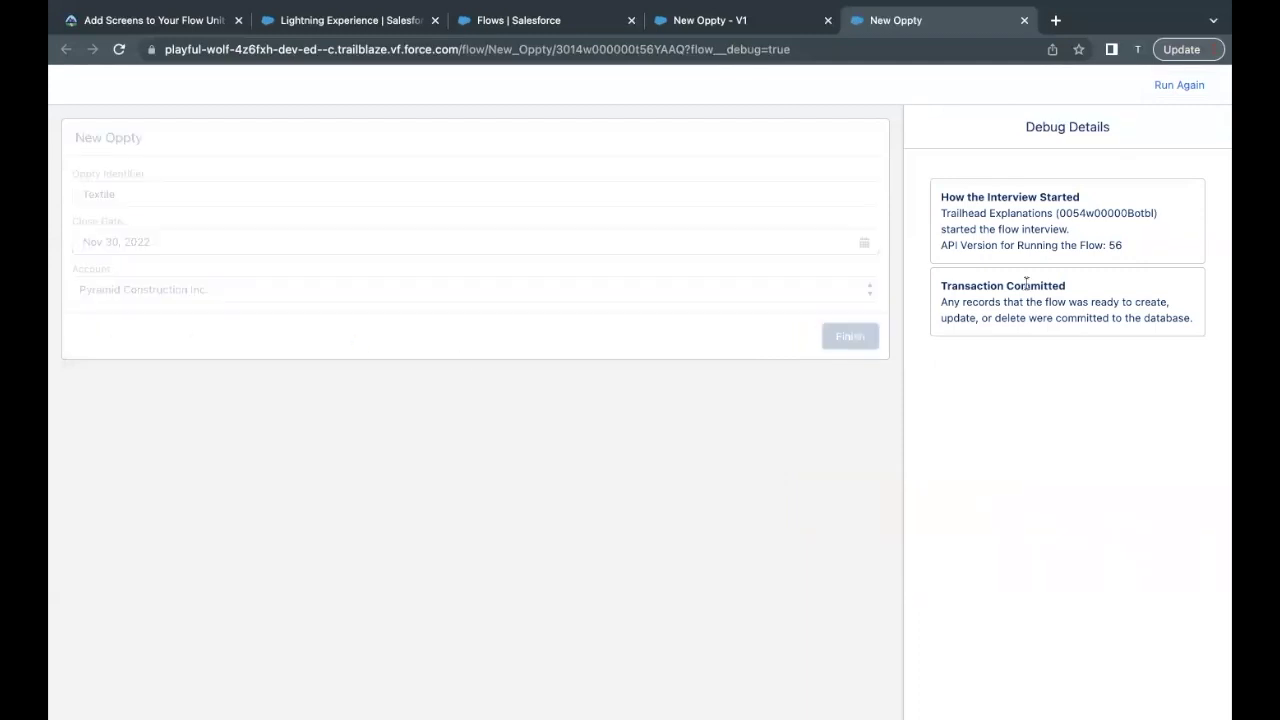
Review the debug details for the Oppty Identifier textbox and the Close Date field, including their run-time values.
scroll(993, 262, "up", 2)
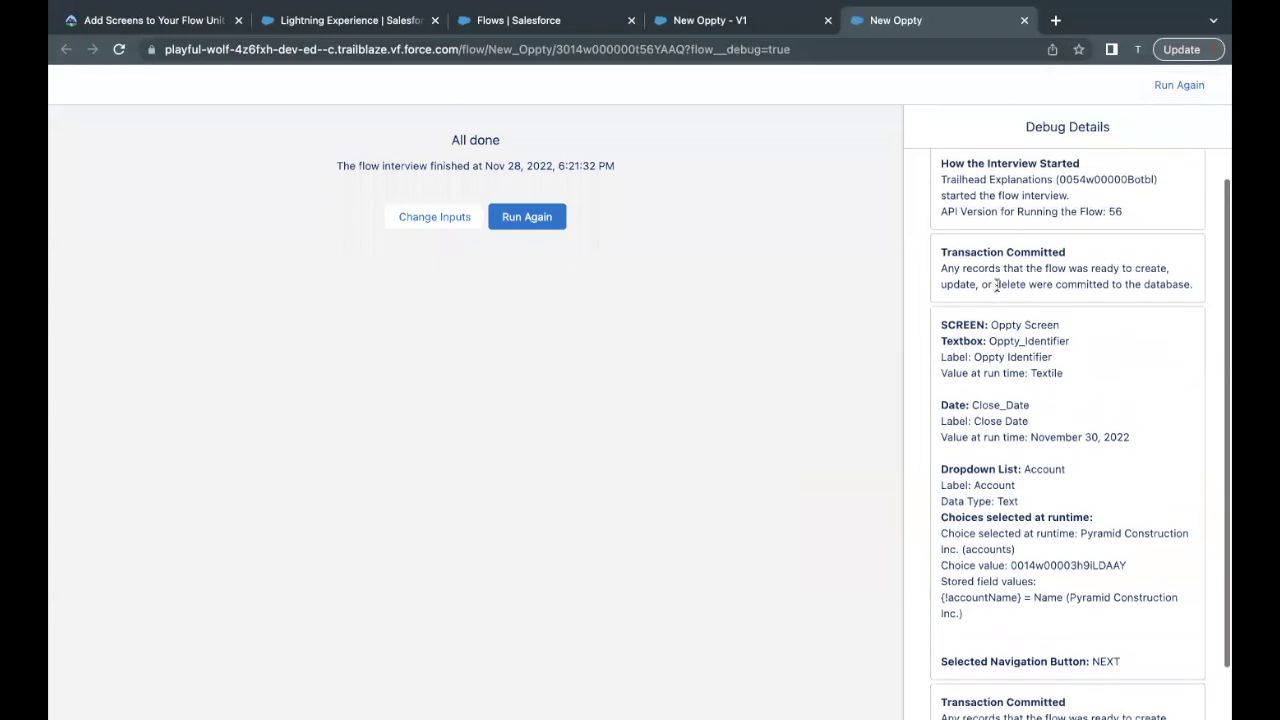
scroll(994, 284, "down", 2)
scroll(993, 284, "down", 1)
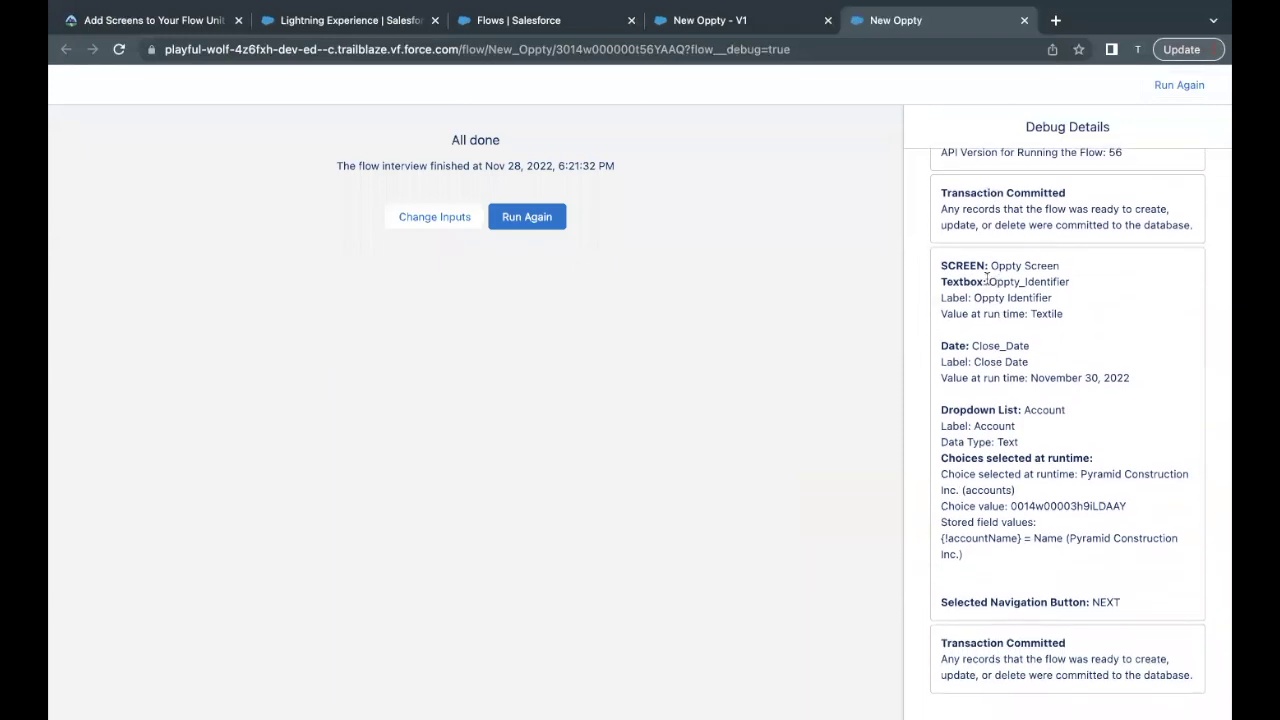
left_click_drag(939, 288, 1066, 279)
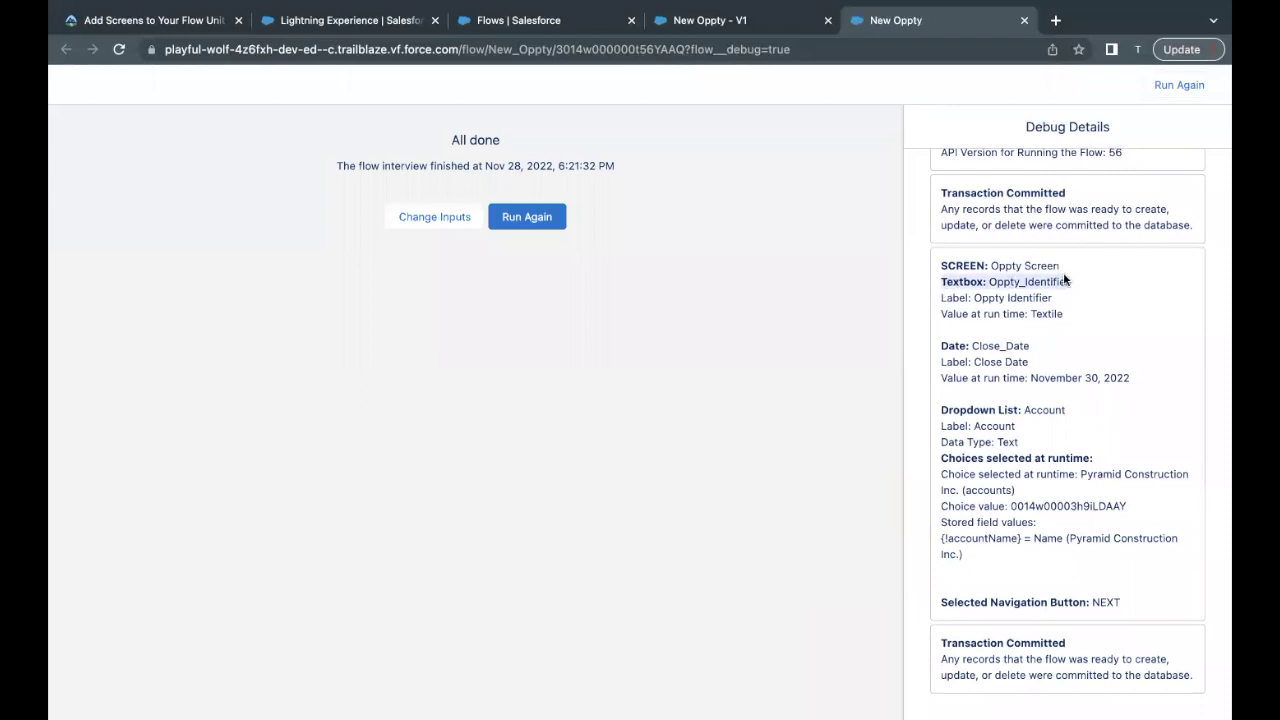
mouse_move(967, 307)
left_mouse_down()
mouse_move(1046, 301)
mouse_move(965, 315)
left_mouse_up()
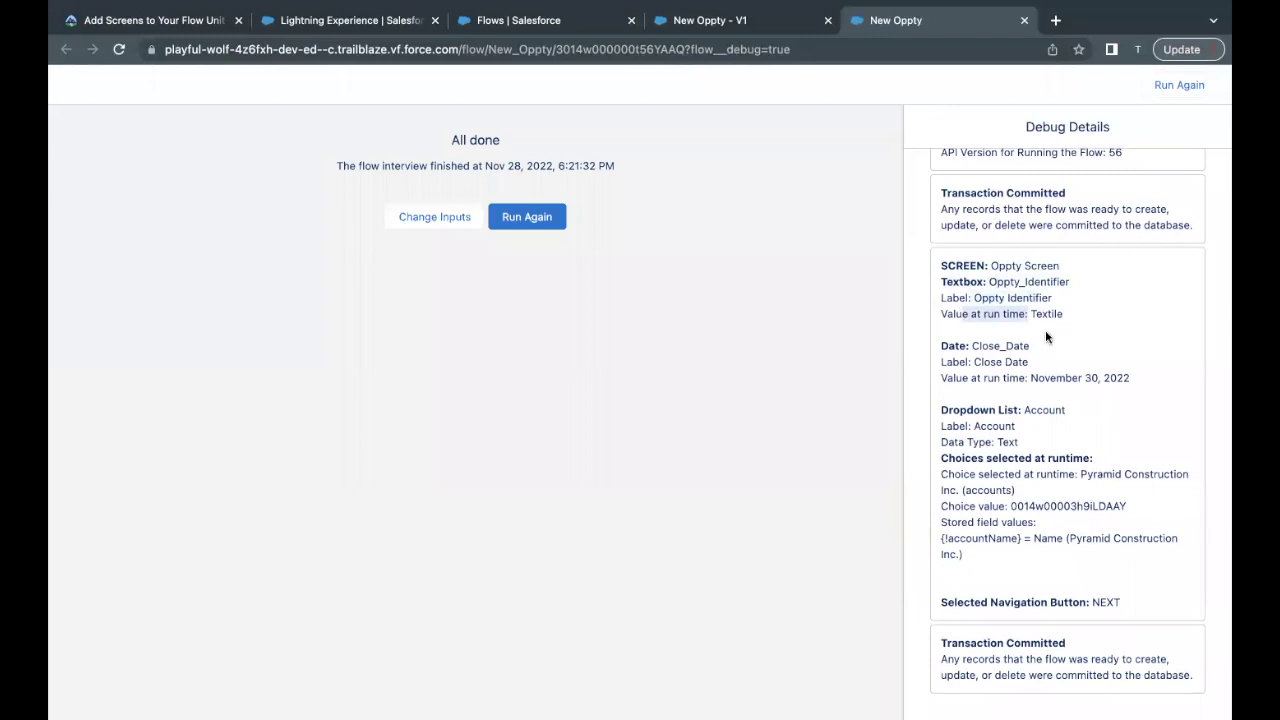
double_click(1046, 314)
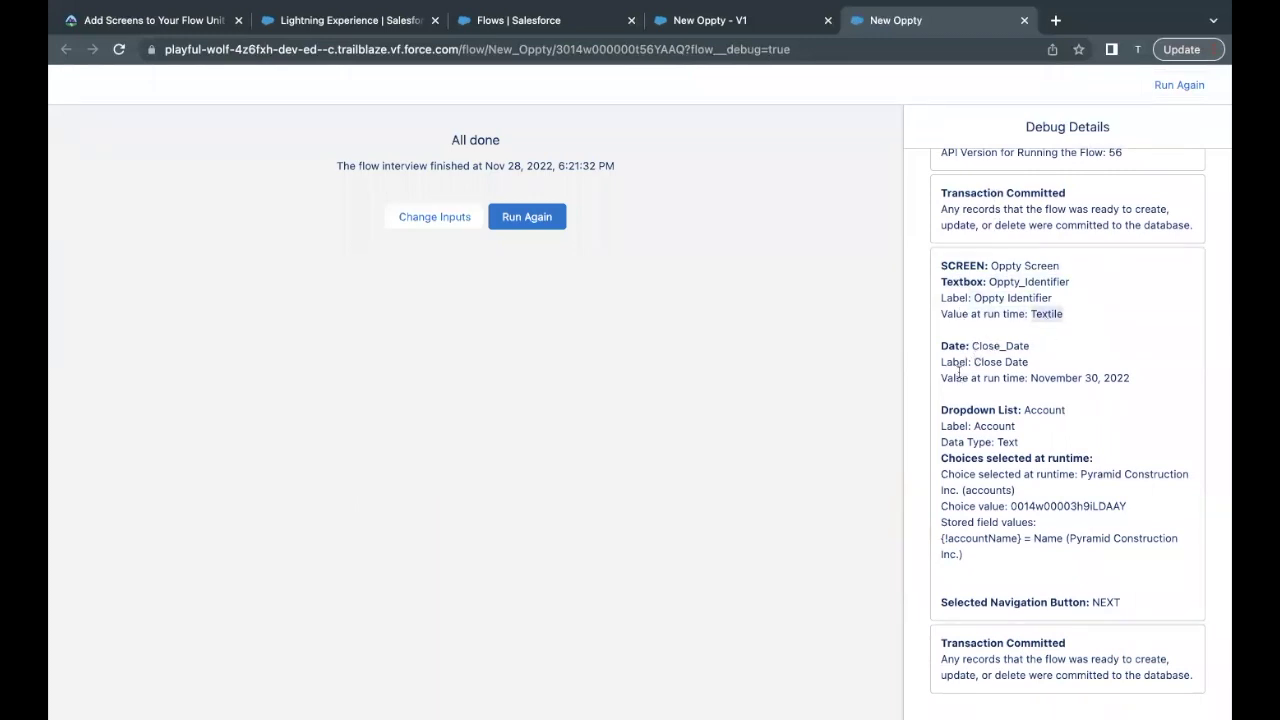
left_click_drag(1030, 378, 1126, 378)
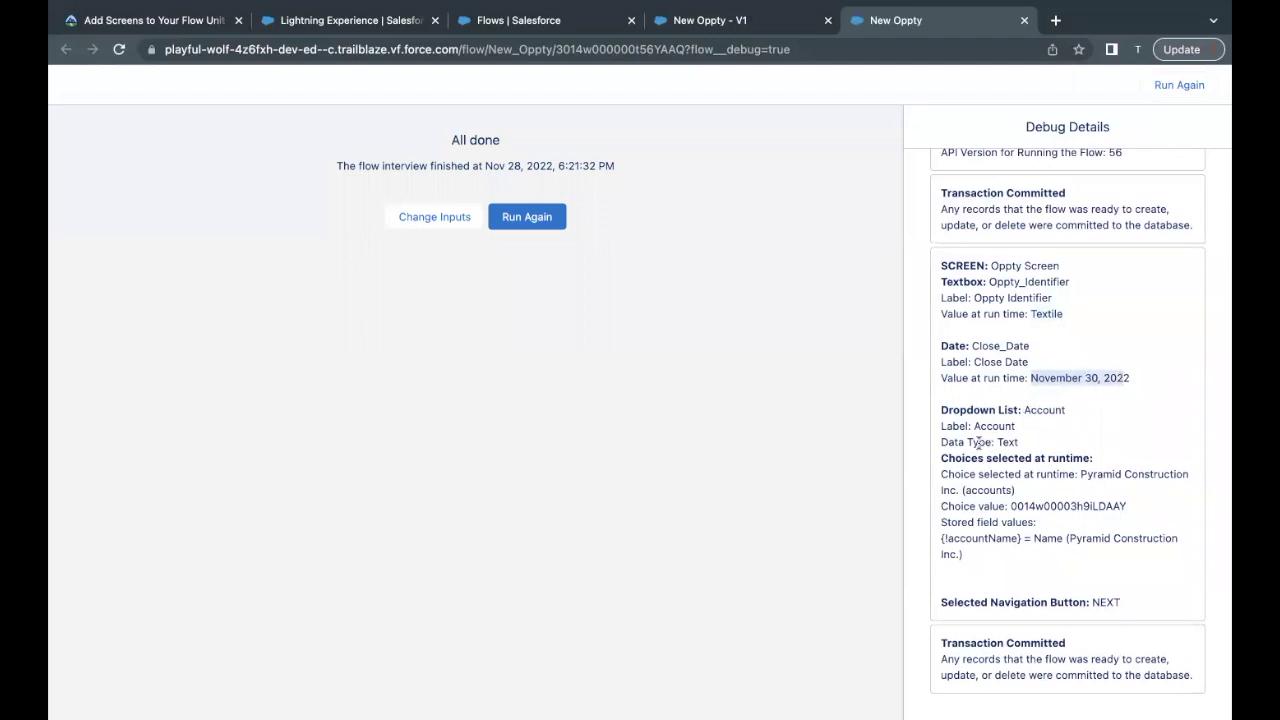
Examine the Account dropdown's debug details: the choice selected at runtime, its choice value and the stored accountName field value.
left_click_drag(978, 426, 1014, 426)
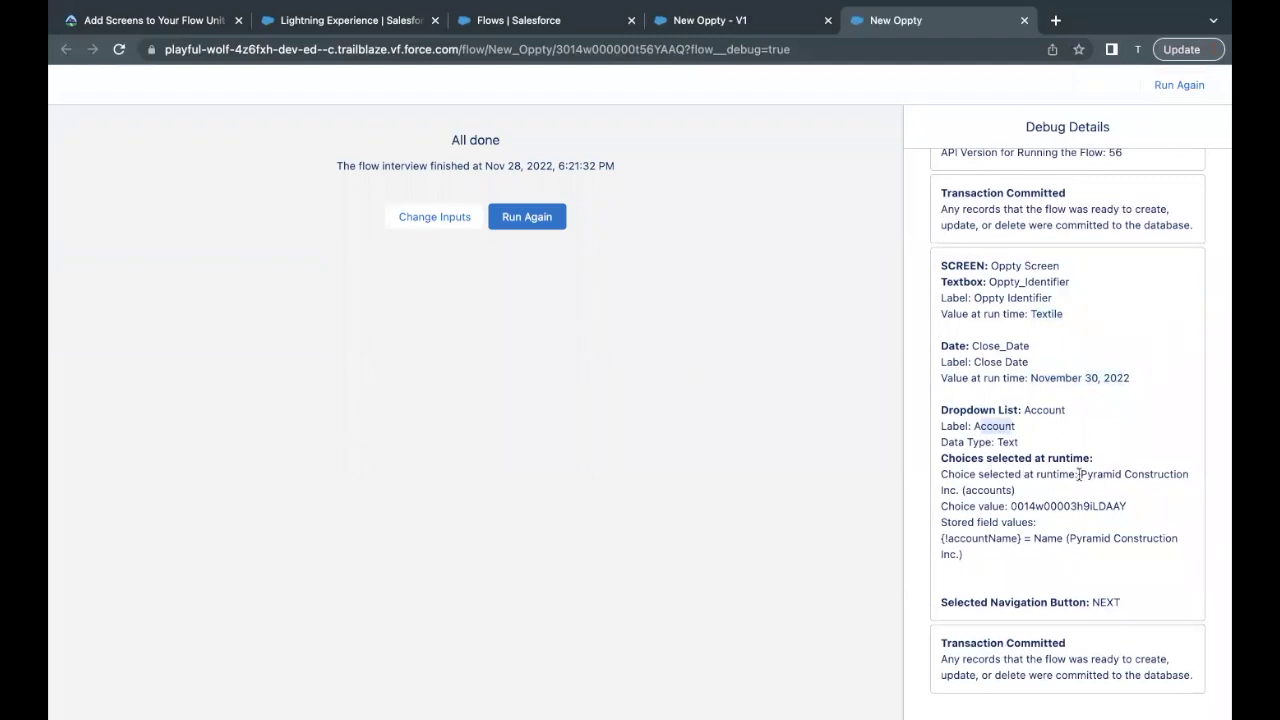
left_click_drag(1078, 474, 1078, 484)
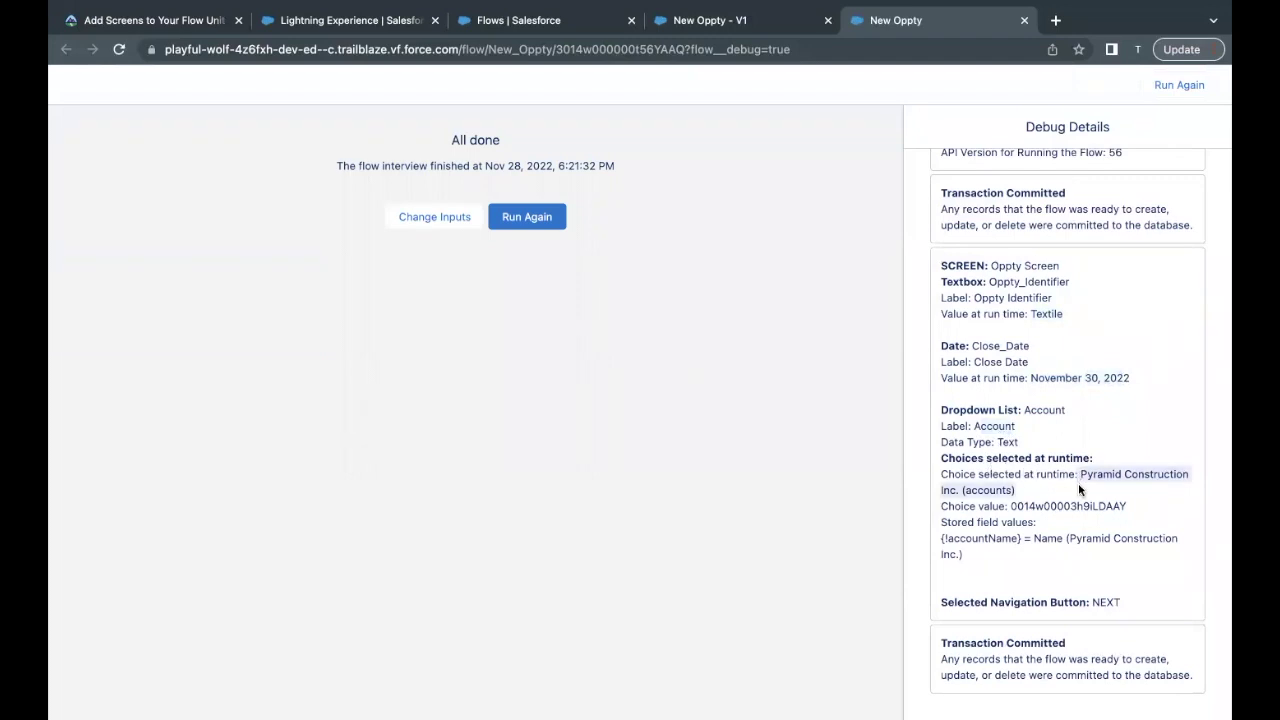
double_click(998, 487)
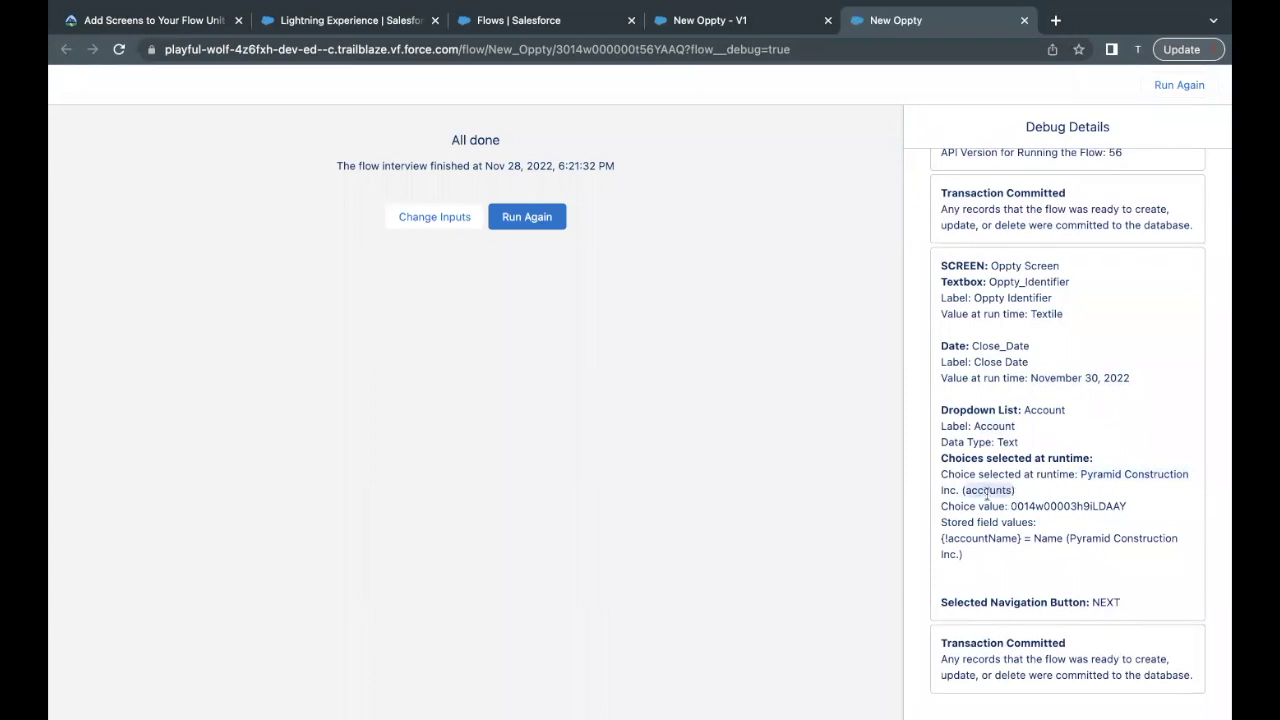
left_click_drag(961, 507, 997, 507)
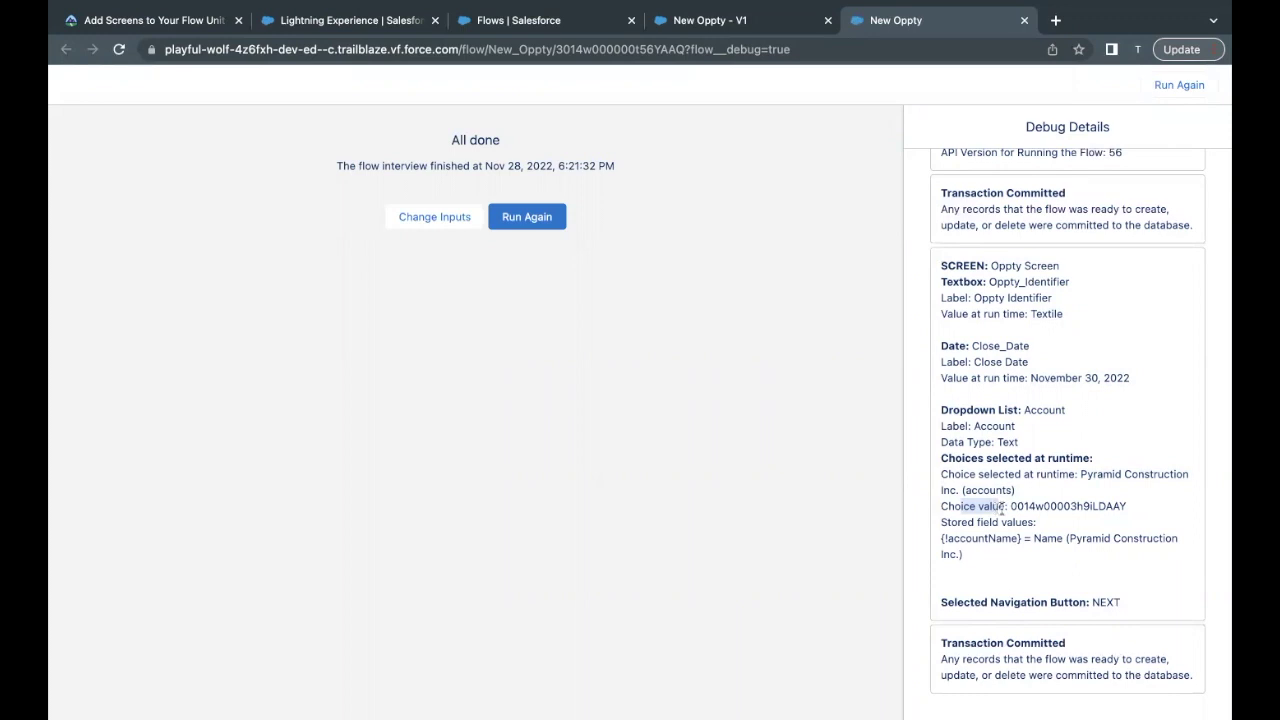
left_click_drag(1010, 506, 1154, 476)
left_click(1029, 524)
left_click_drag(944, 525, 1023, 527)
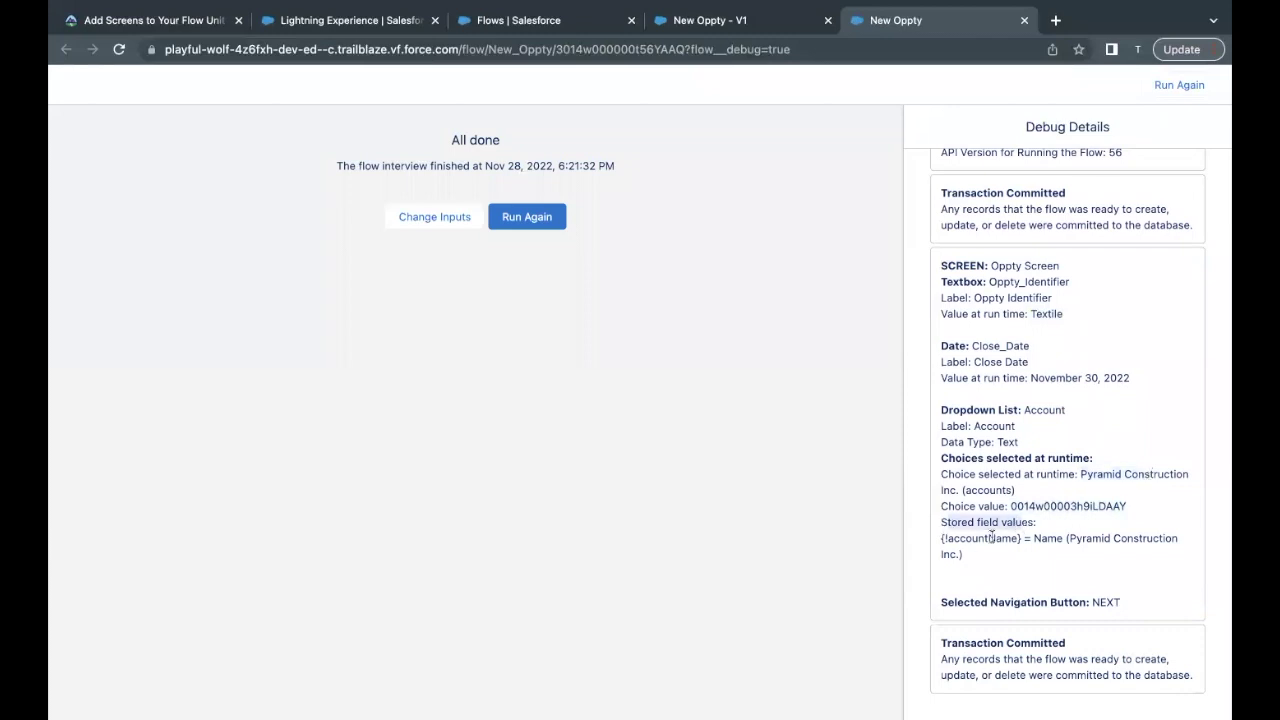
double_click(992, 538)
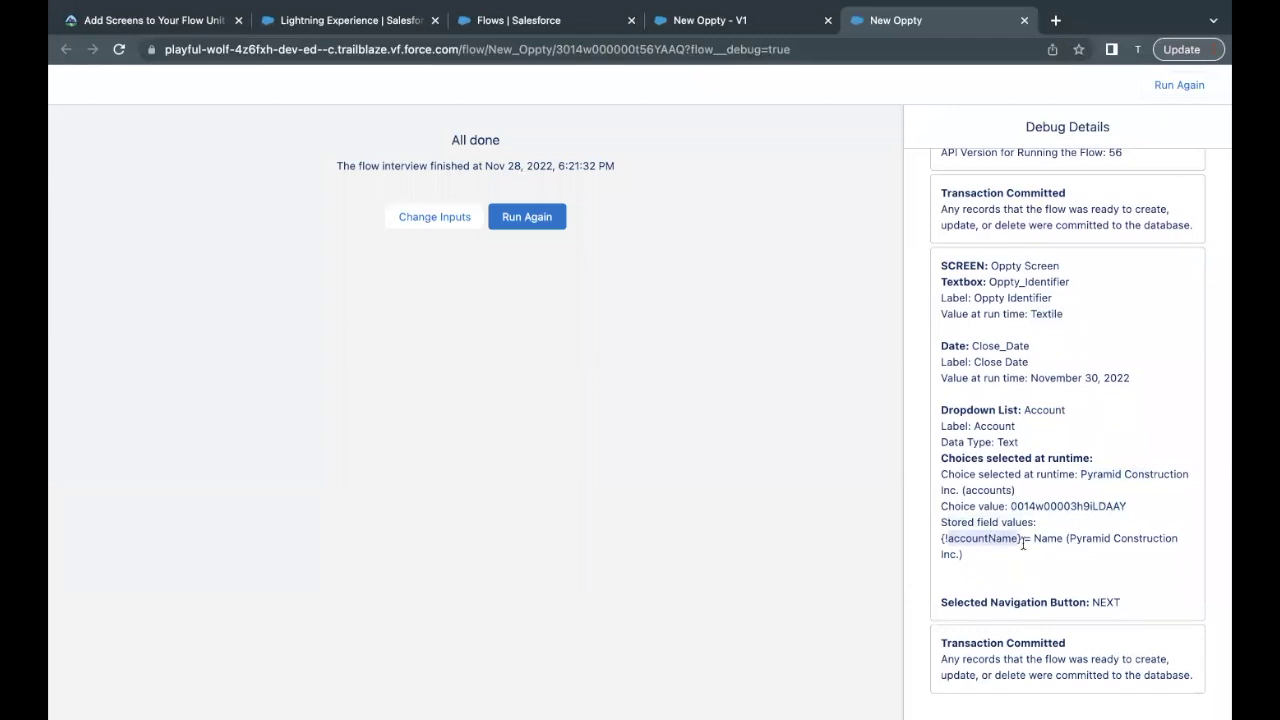
left_click_drag(1033, 538, 1069, 538)
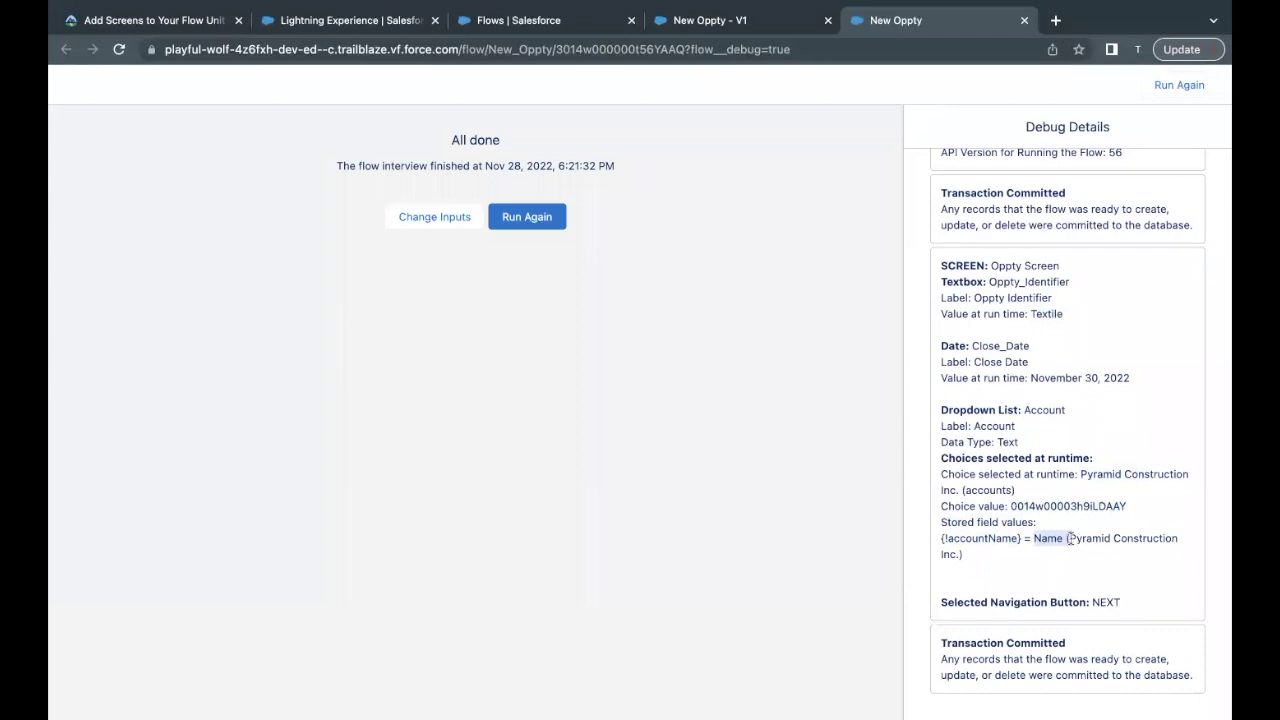
left_click(1069, 538)
double_click(1002, 538)
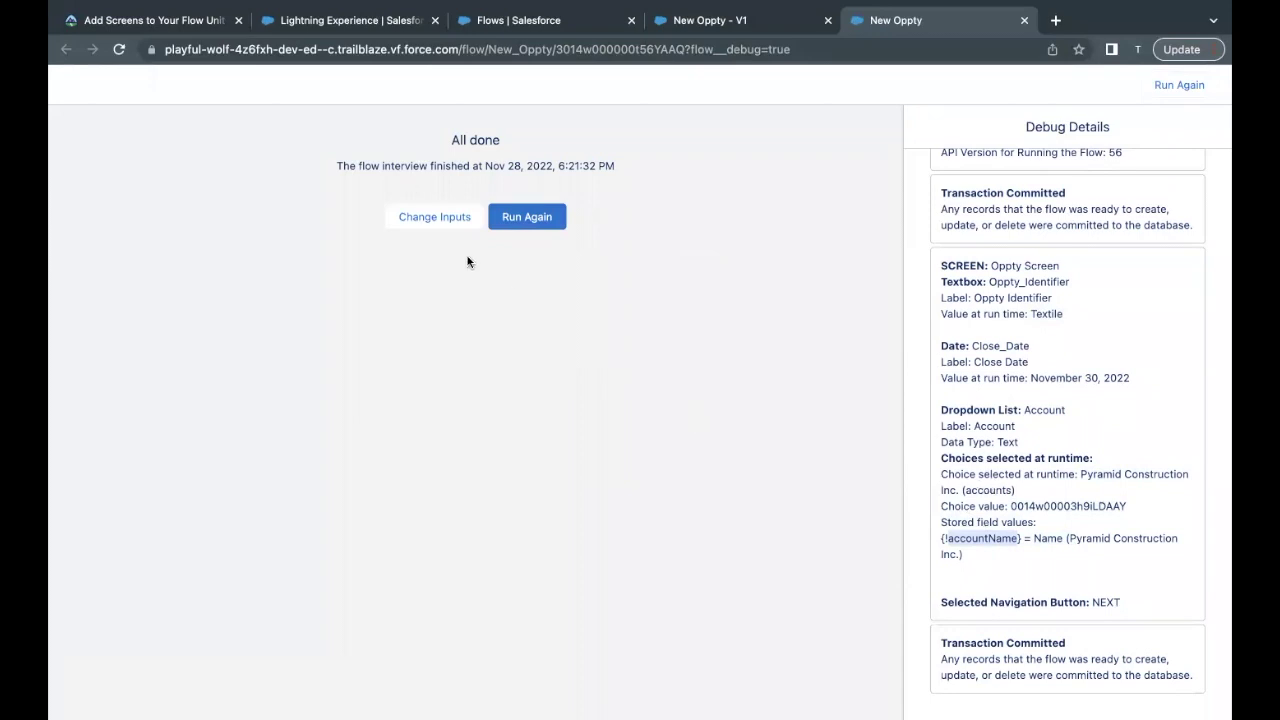
Return to the Trailhead unit Add Screens to Your Flow and submit the challenge for checking to earn 500 points.
left_click(191, 28)
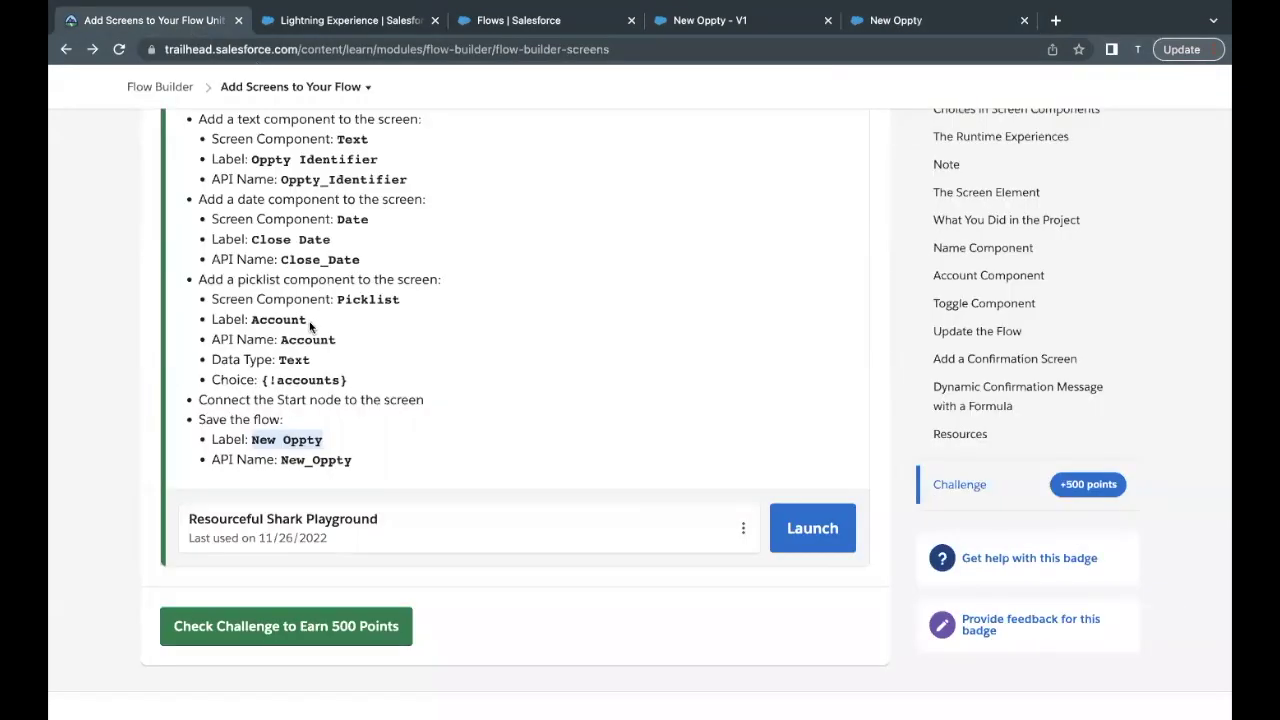
scroll(252, 524, "down", 2)
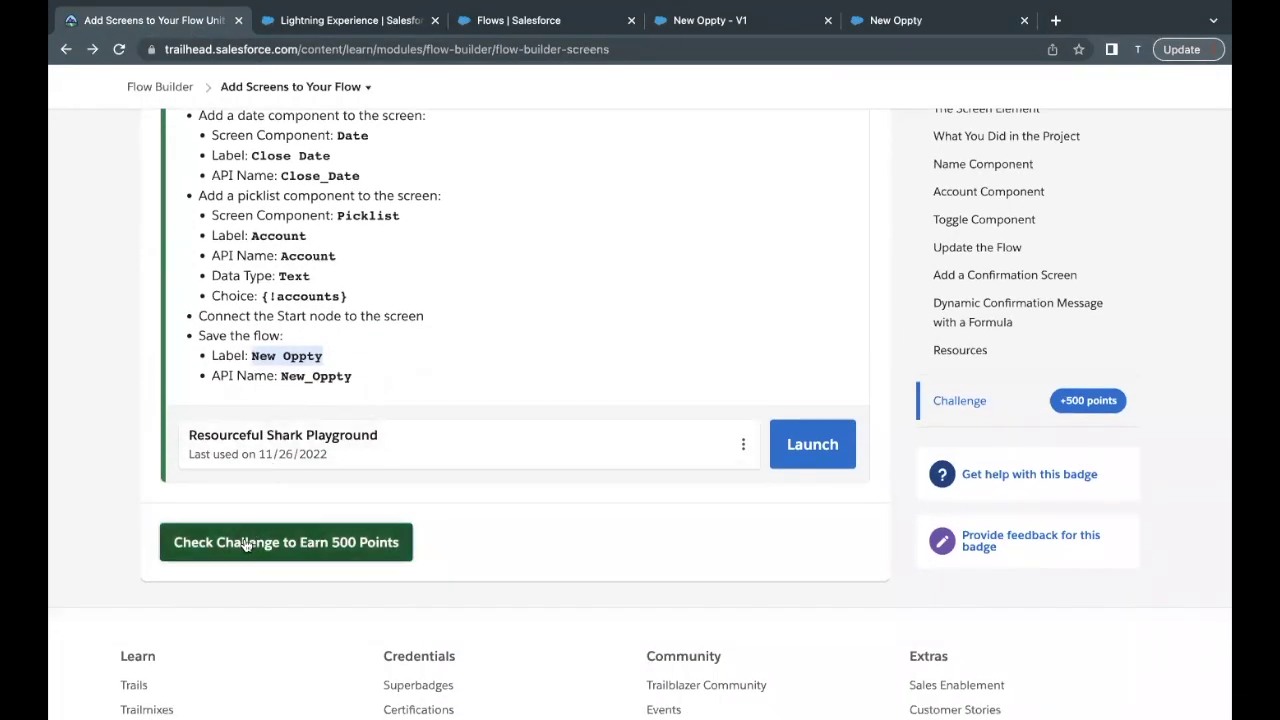
left_click(255, 540)
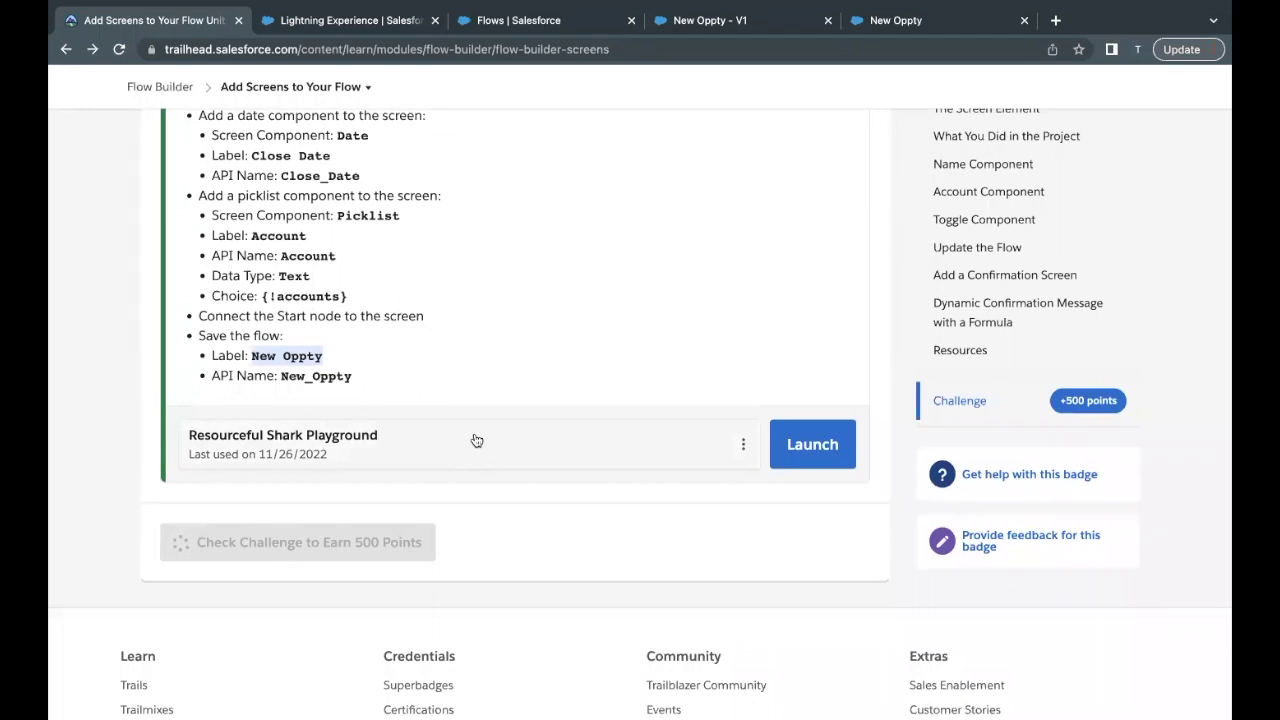
left_click(501, 390)
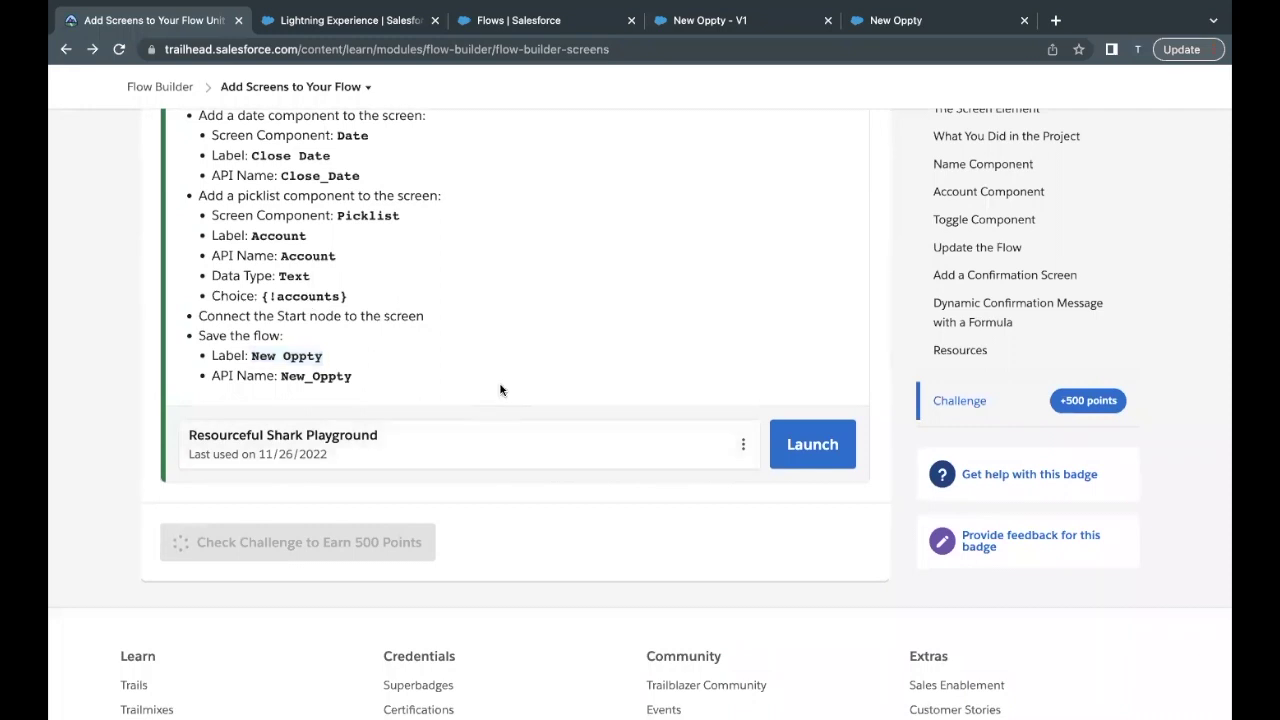